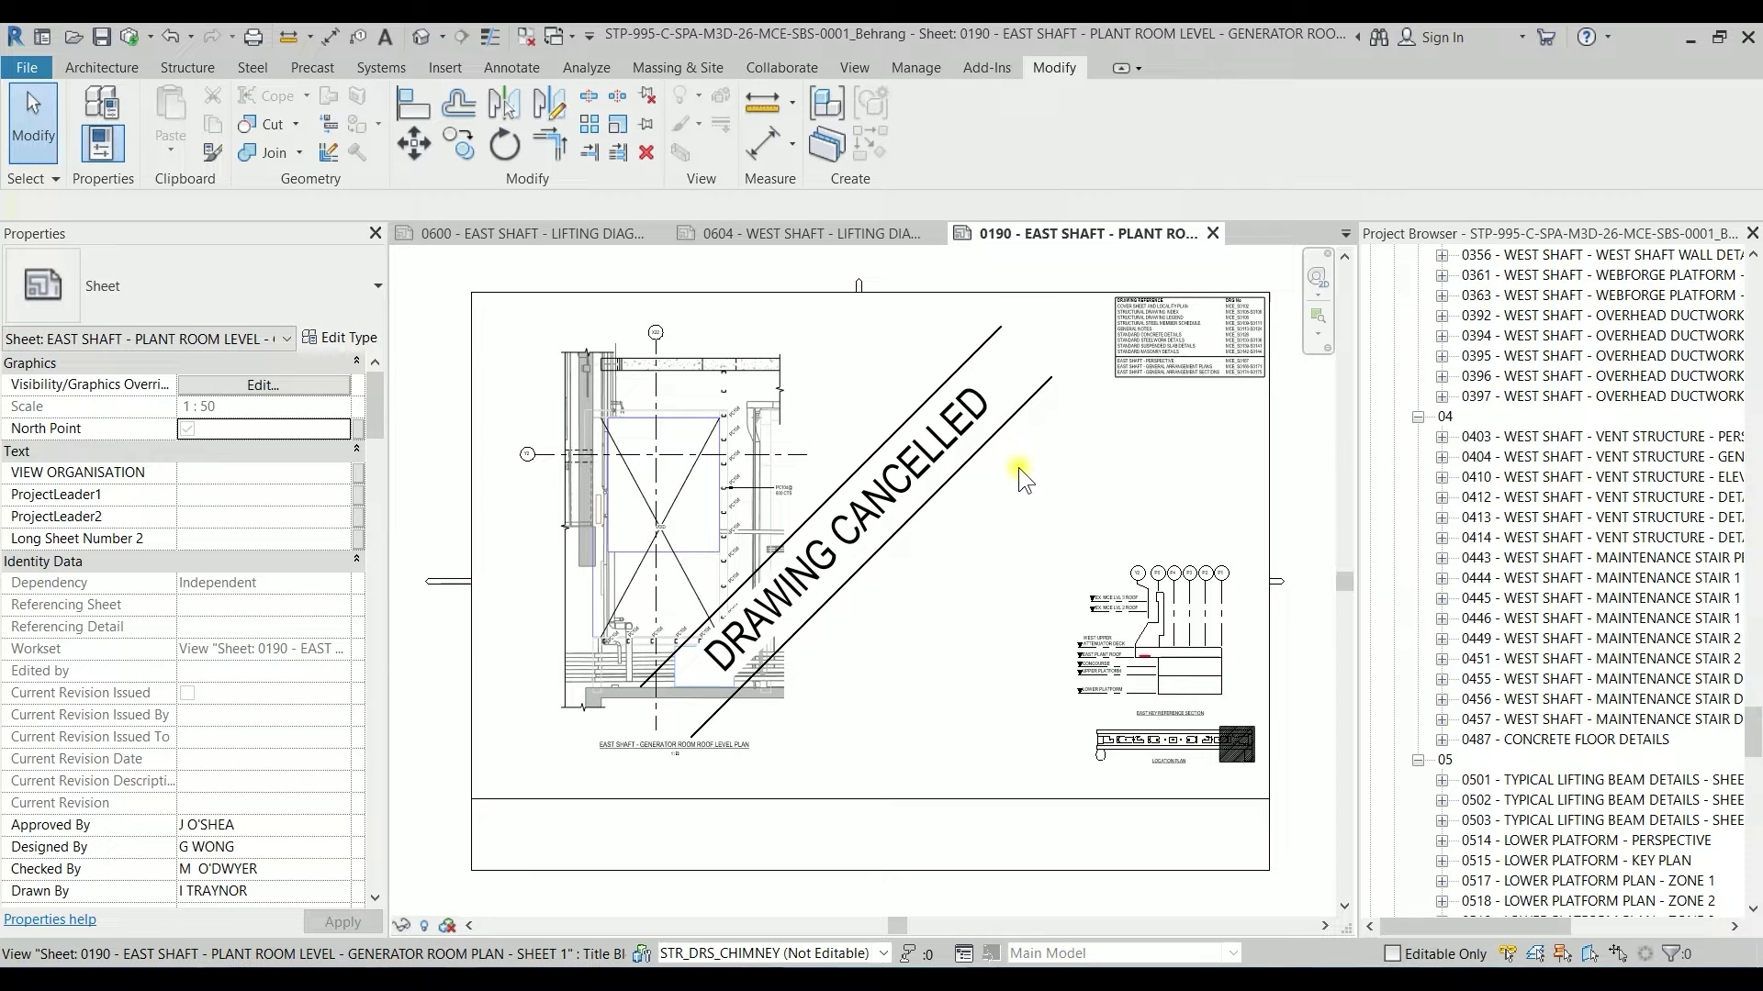
Create a new family from the Metric Generic Annotation template in the English Annotations templates folder.
click(26, 70)
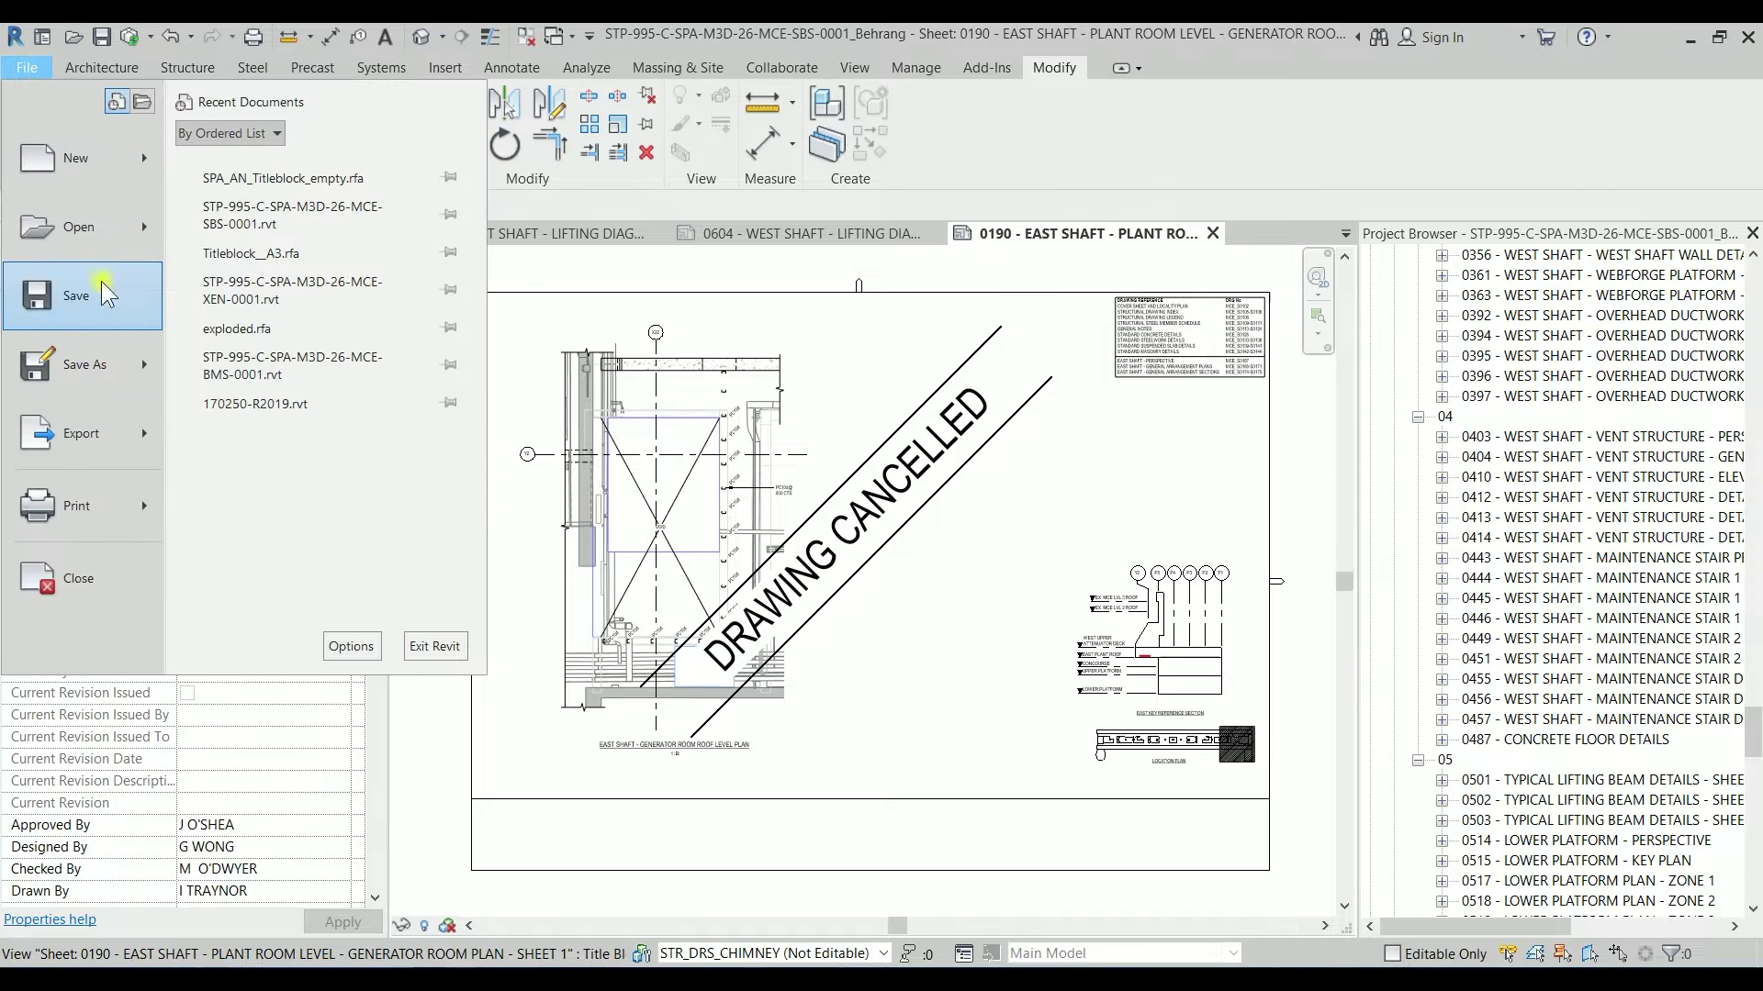
mouse_move(101, 158)
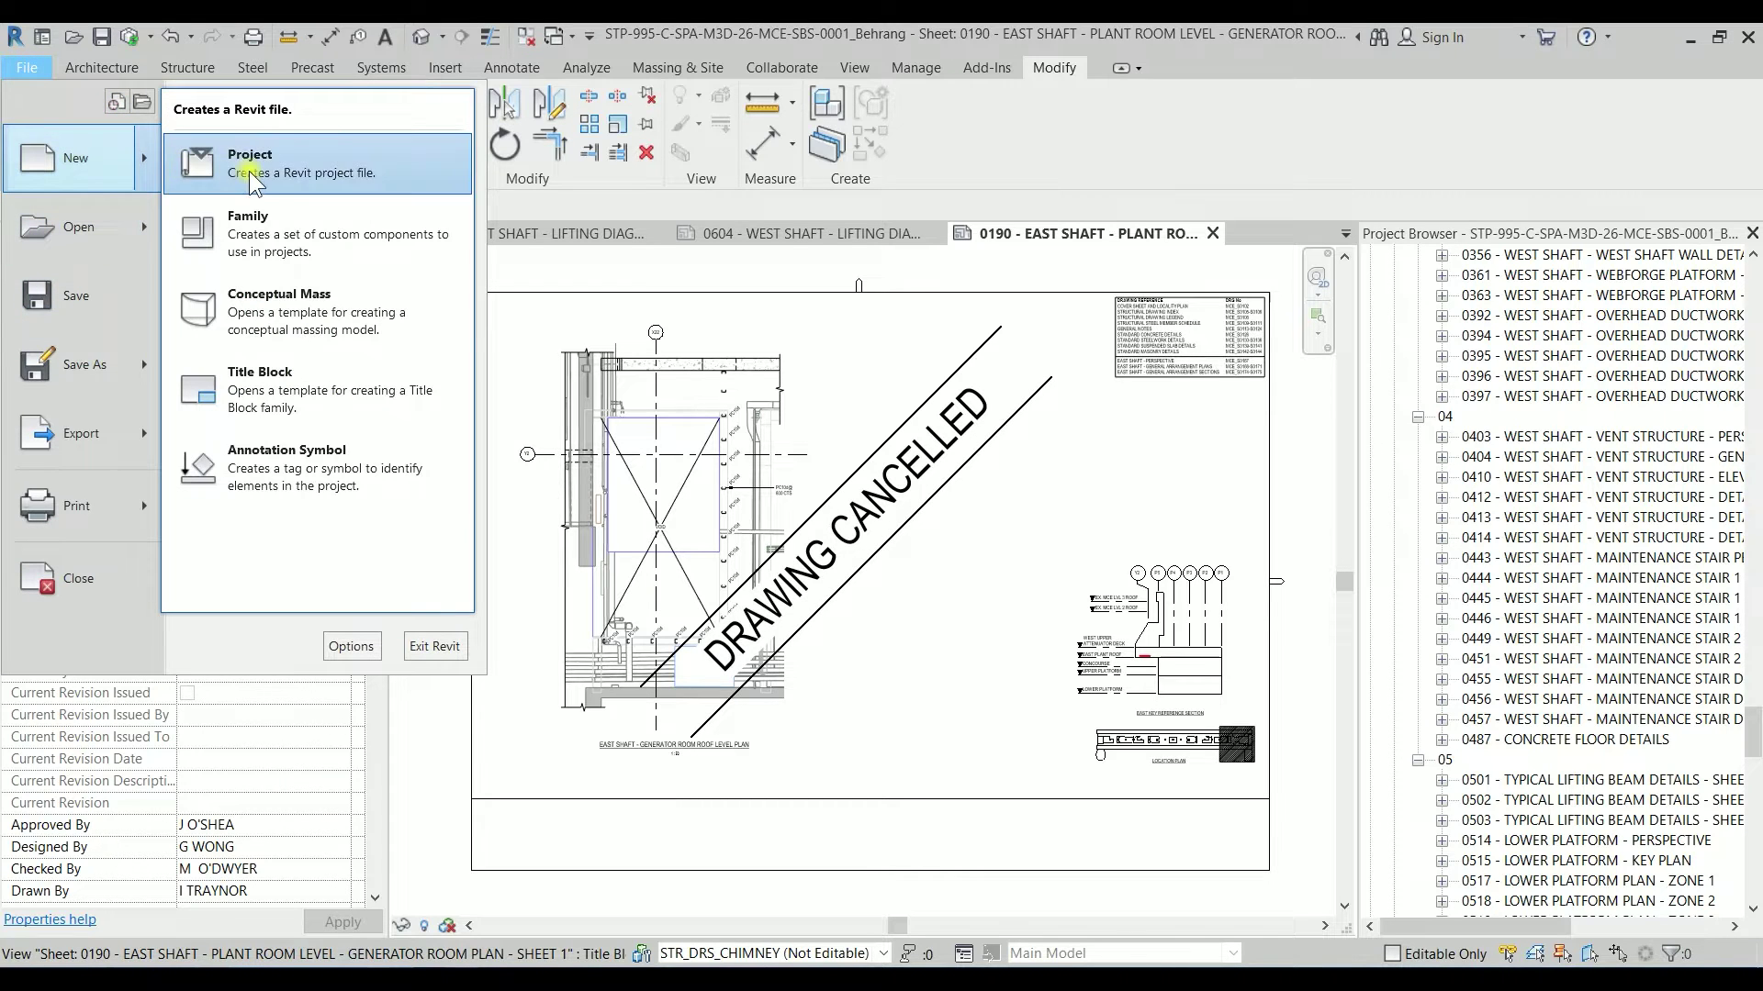
click(290, 230)
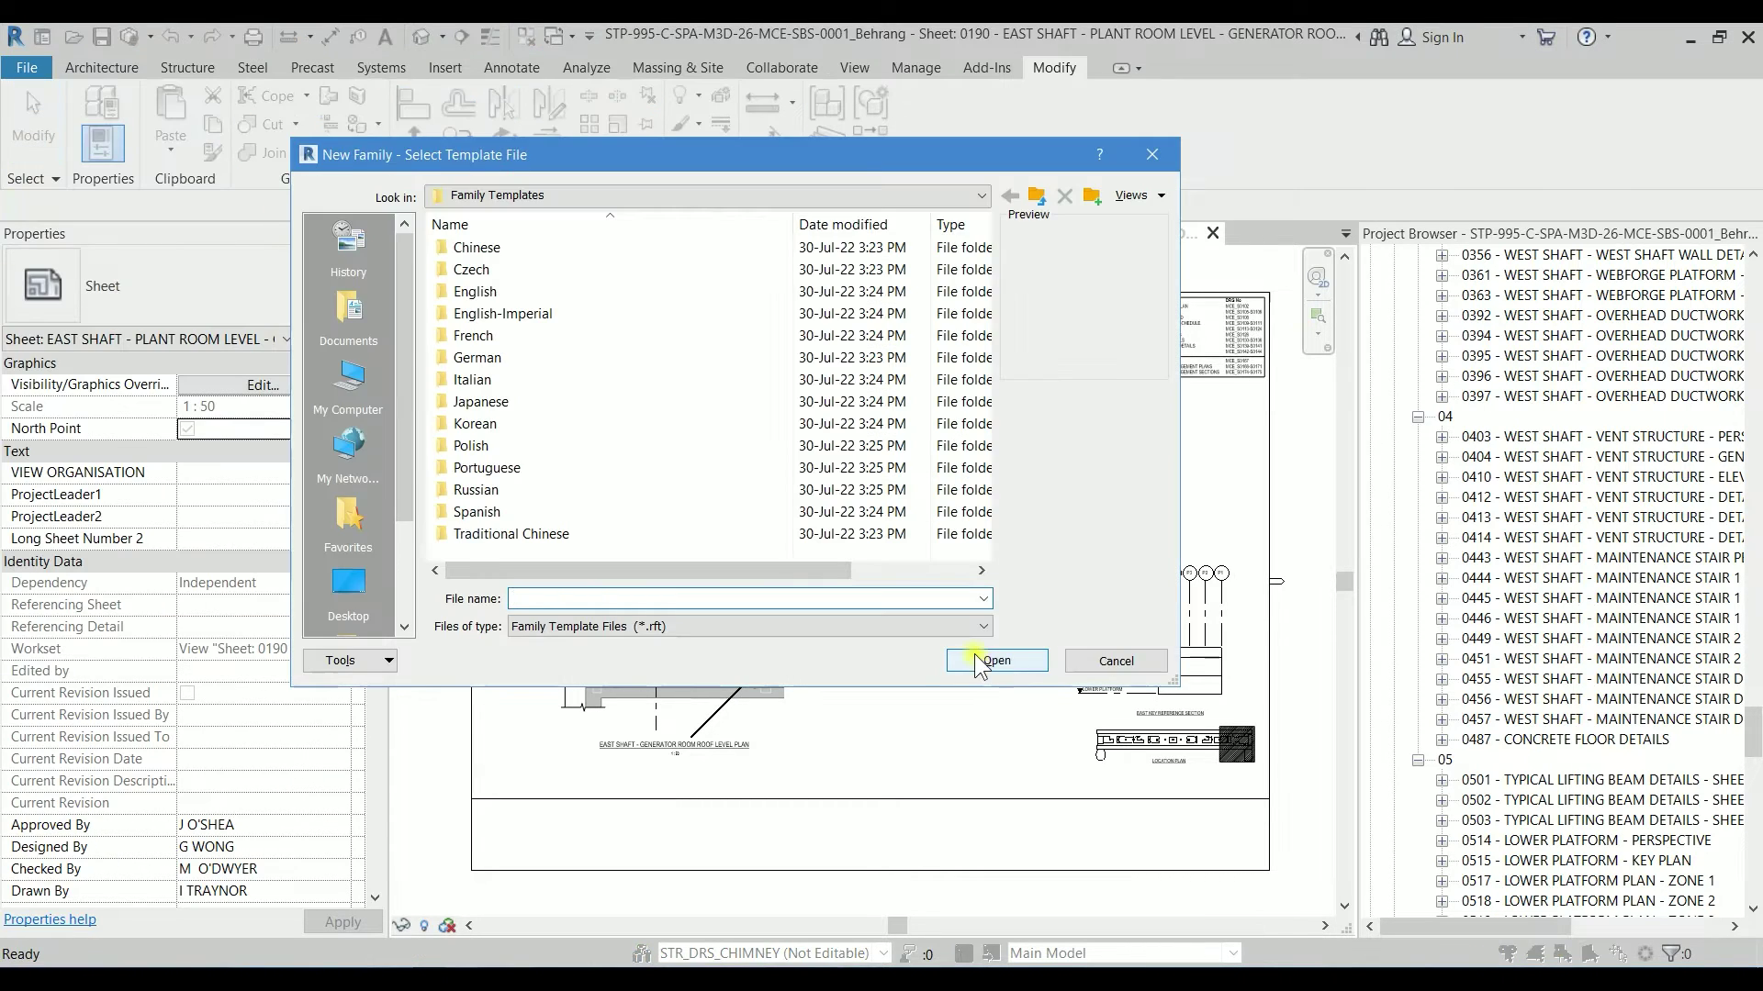
double_click(474, 292)
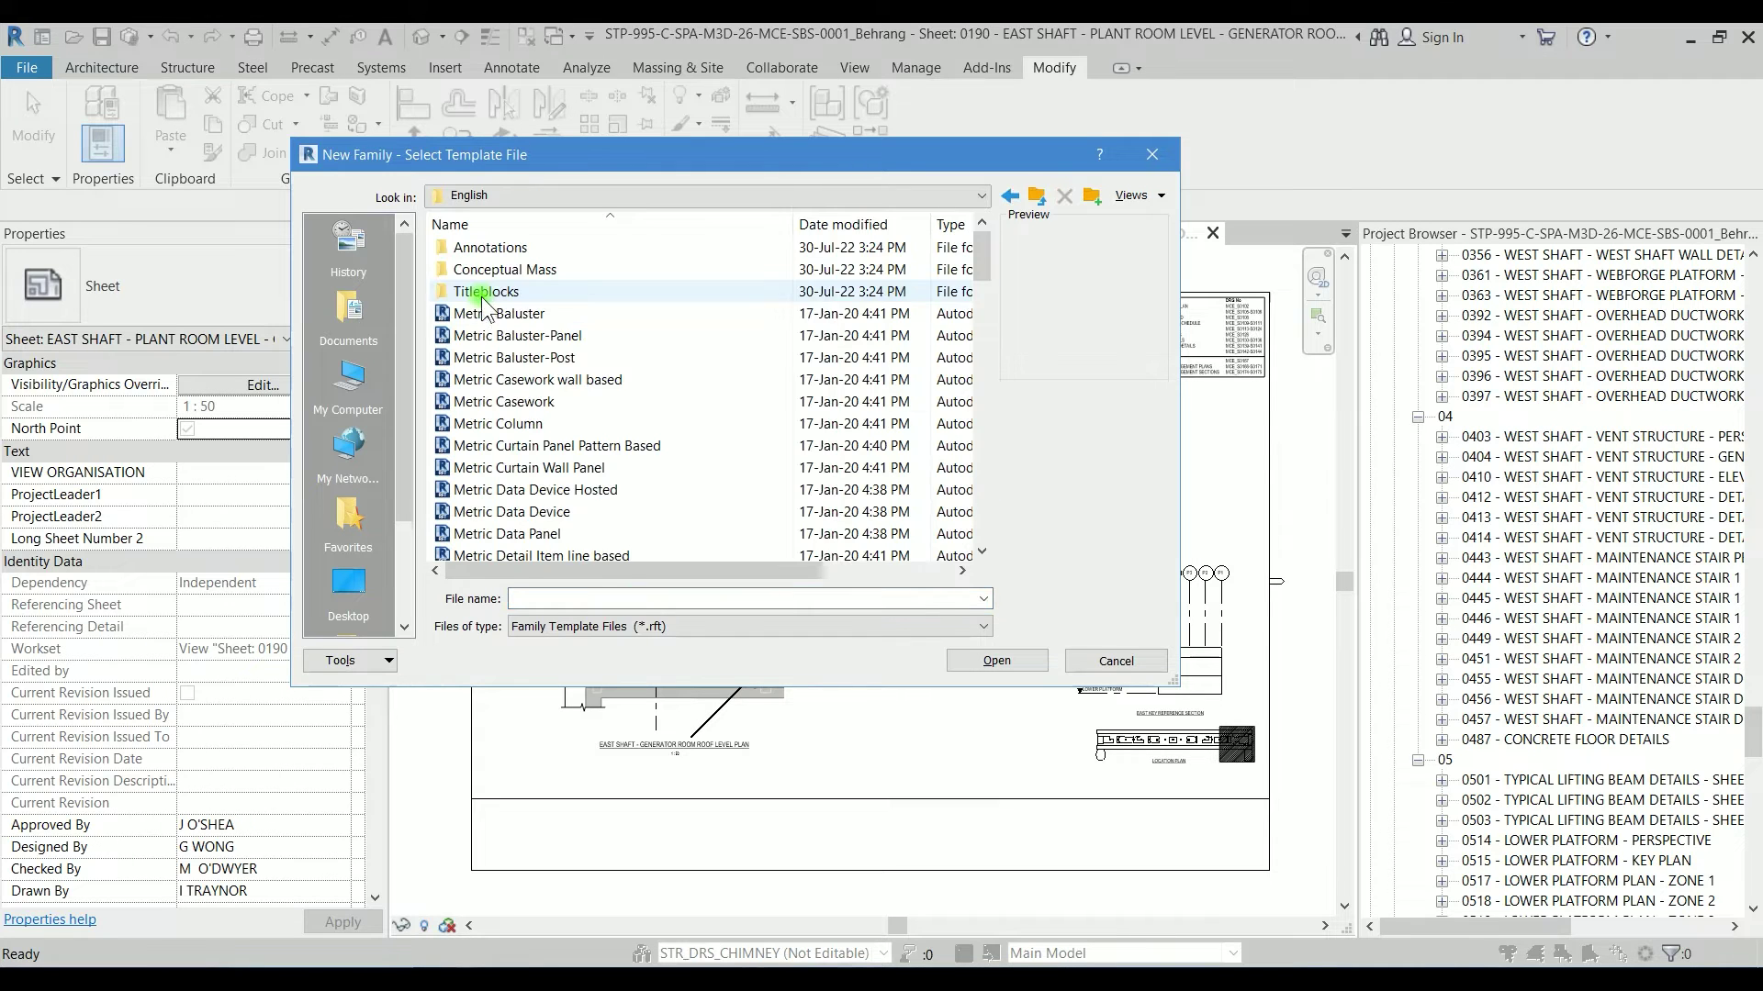
scroll(503, 404, down, 1)
scroll(503, 409, up, 1)
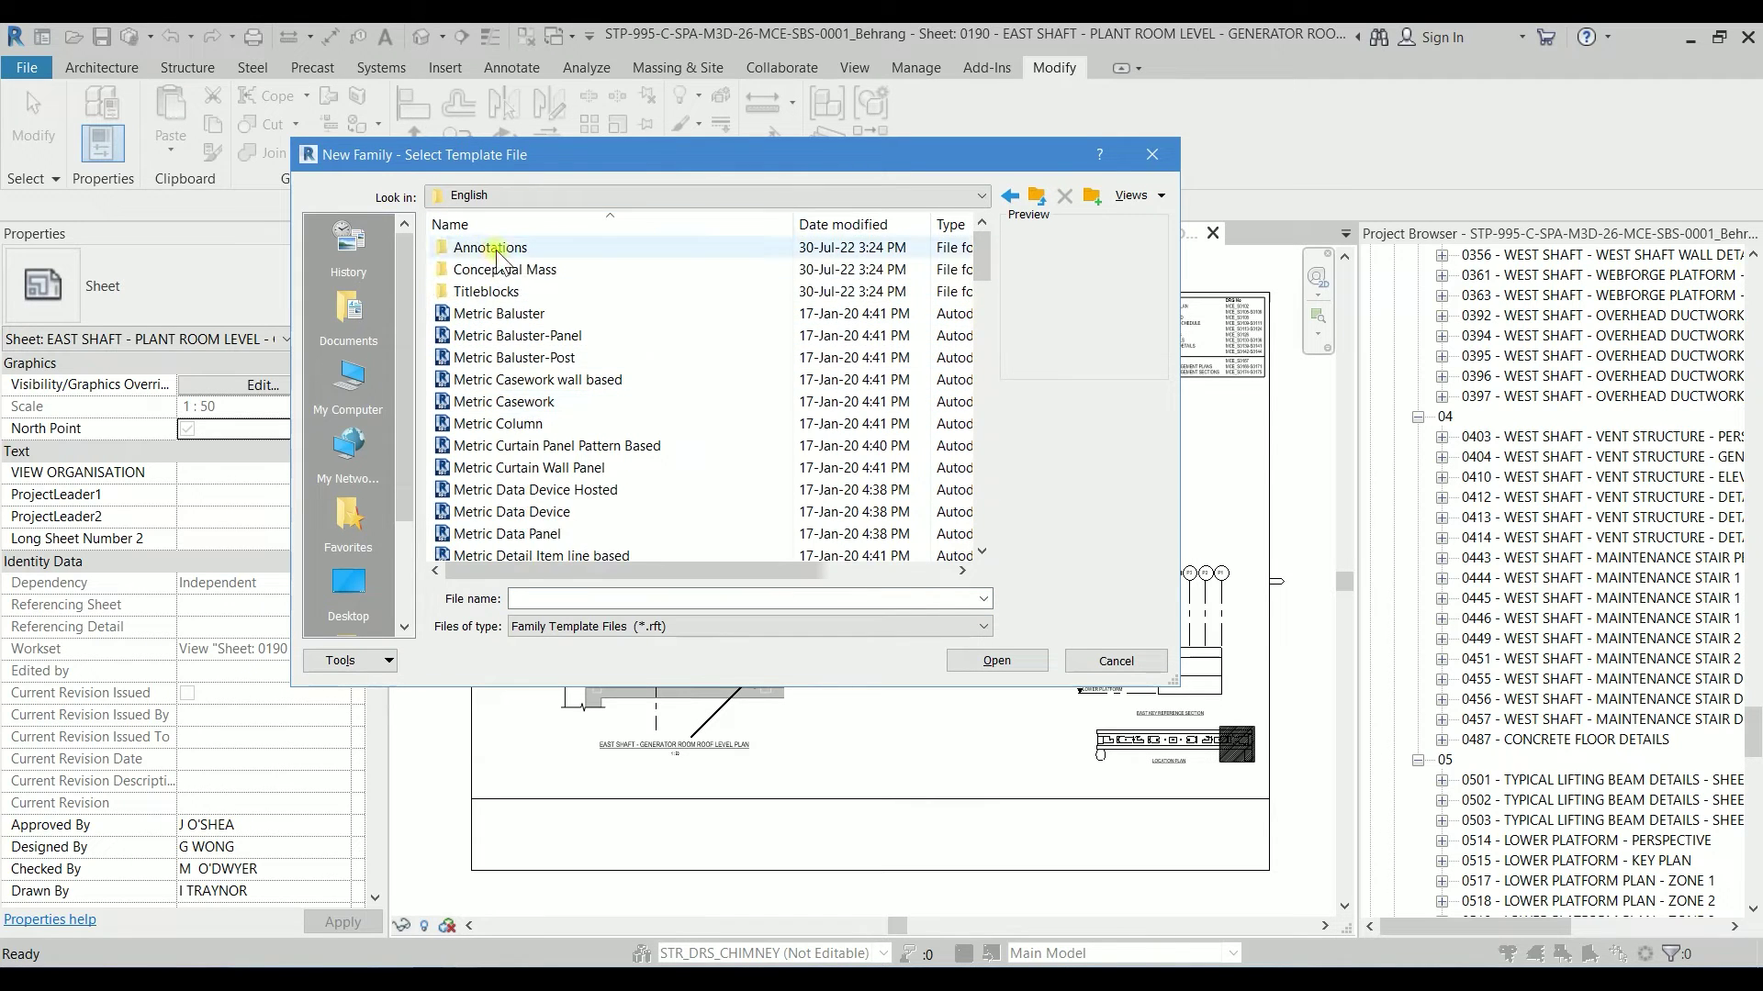
double_click(494, 248)
scroll(506, 504, down, 2)
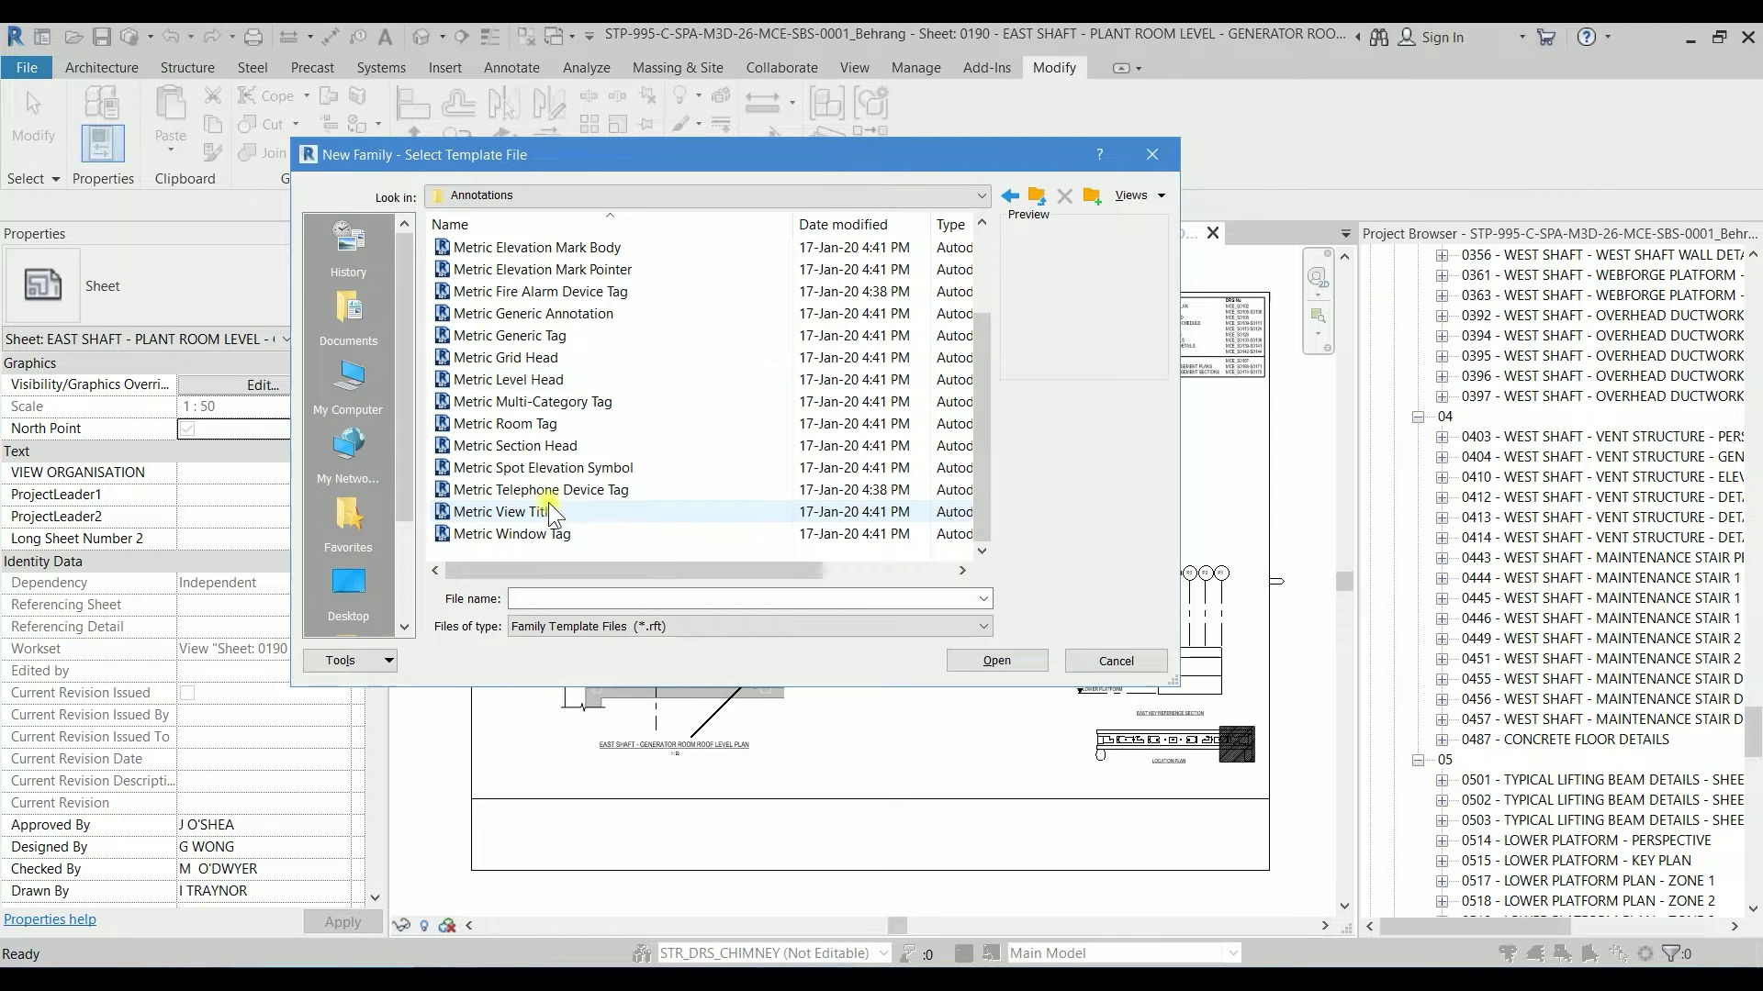
scroll(551, 503, up, 1)
click(505, 380)
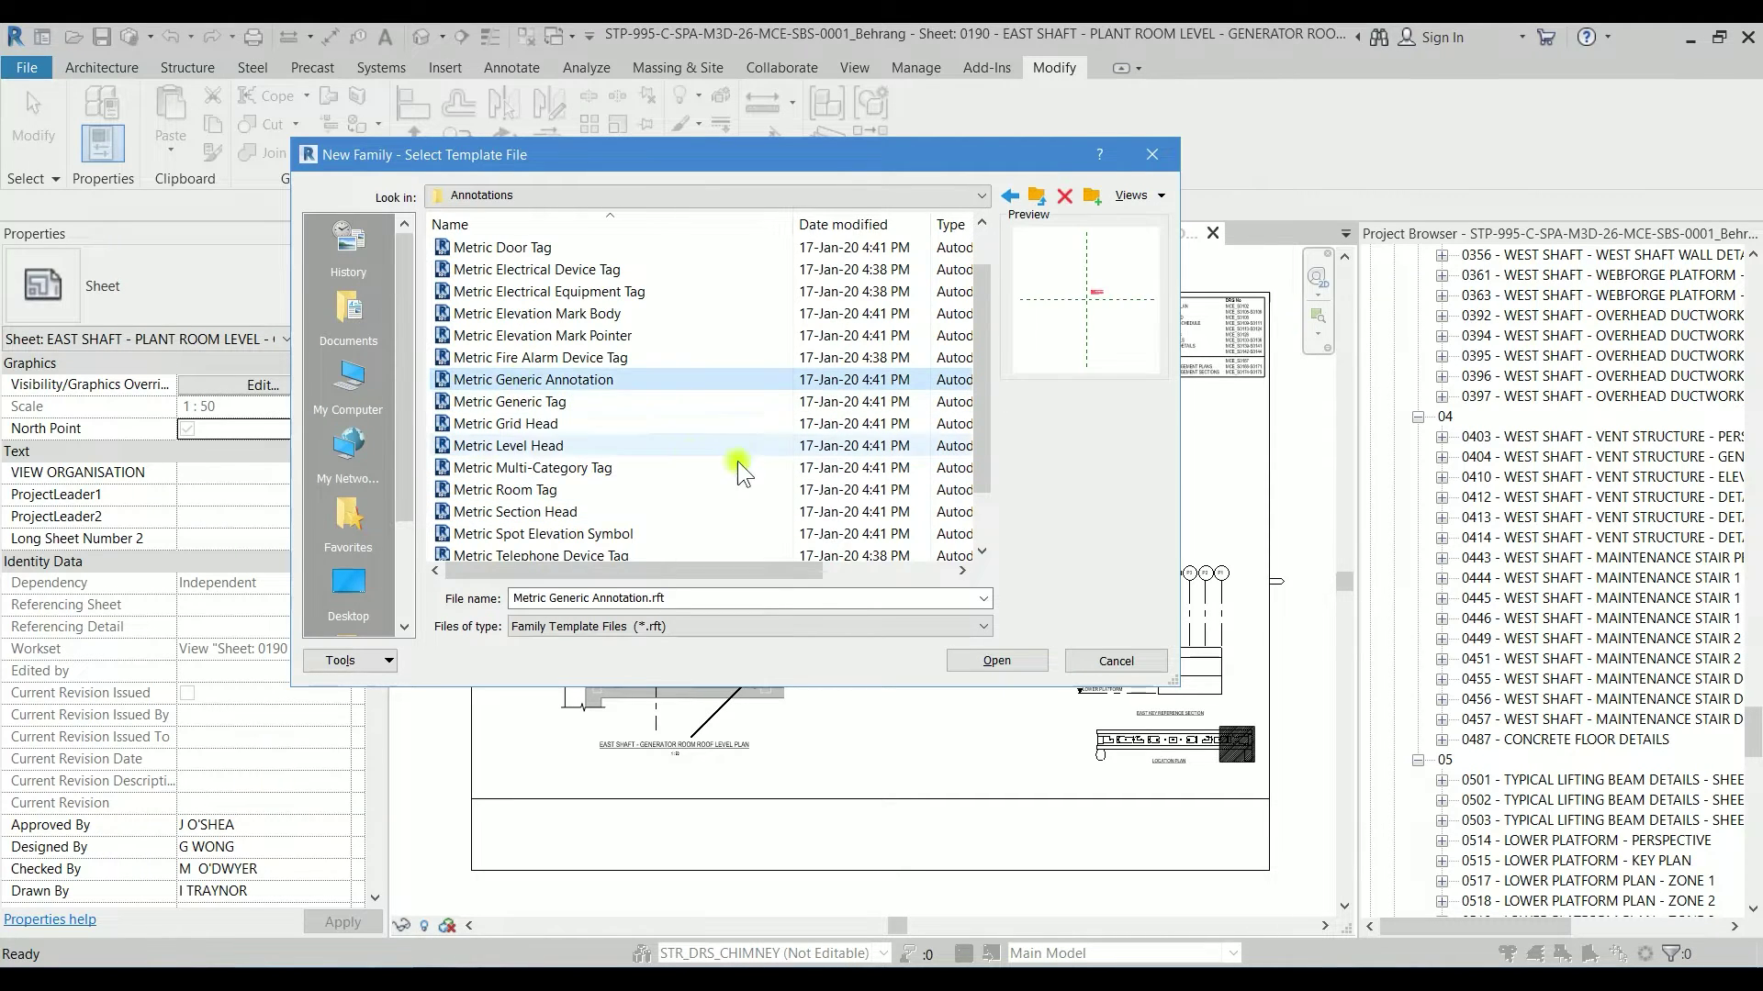
click(1009, 665)
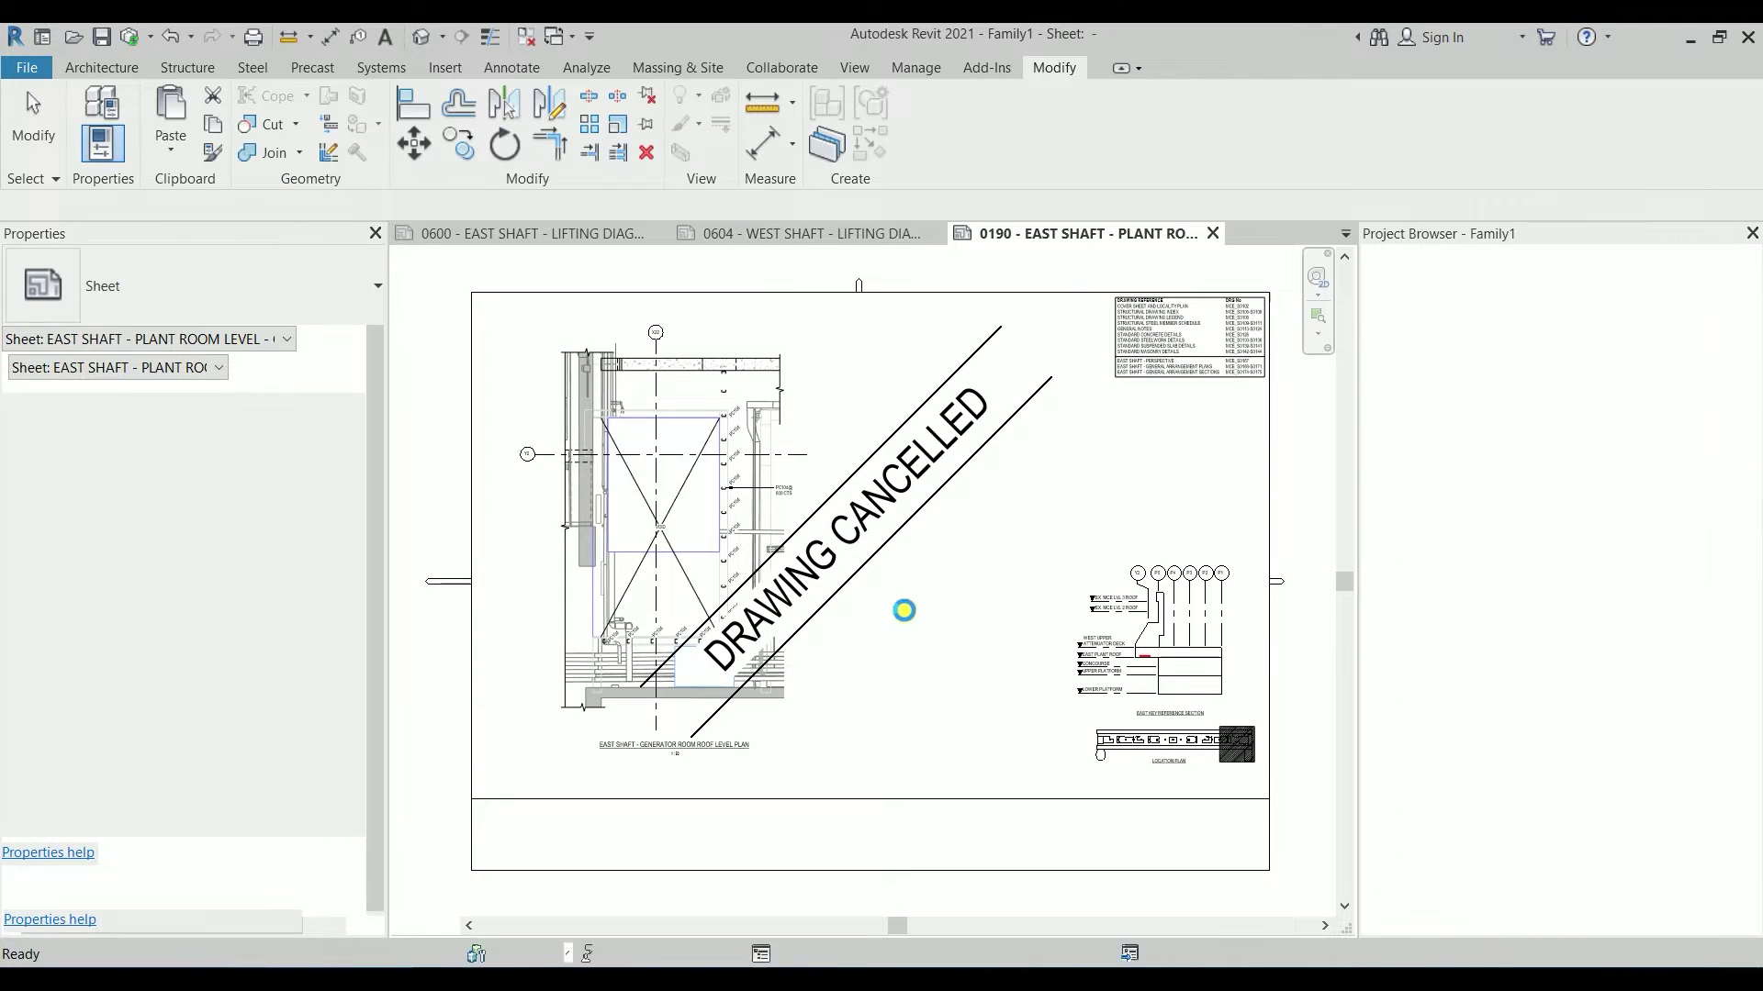
Delete the template's instruction note beside the reference planes.
scroll(916, 543, up, 5)
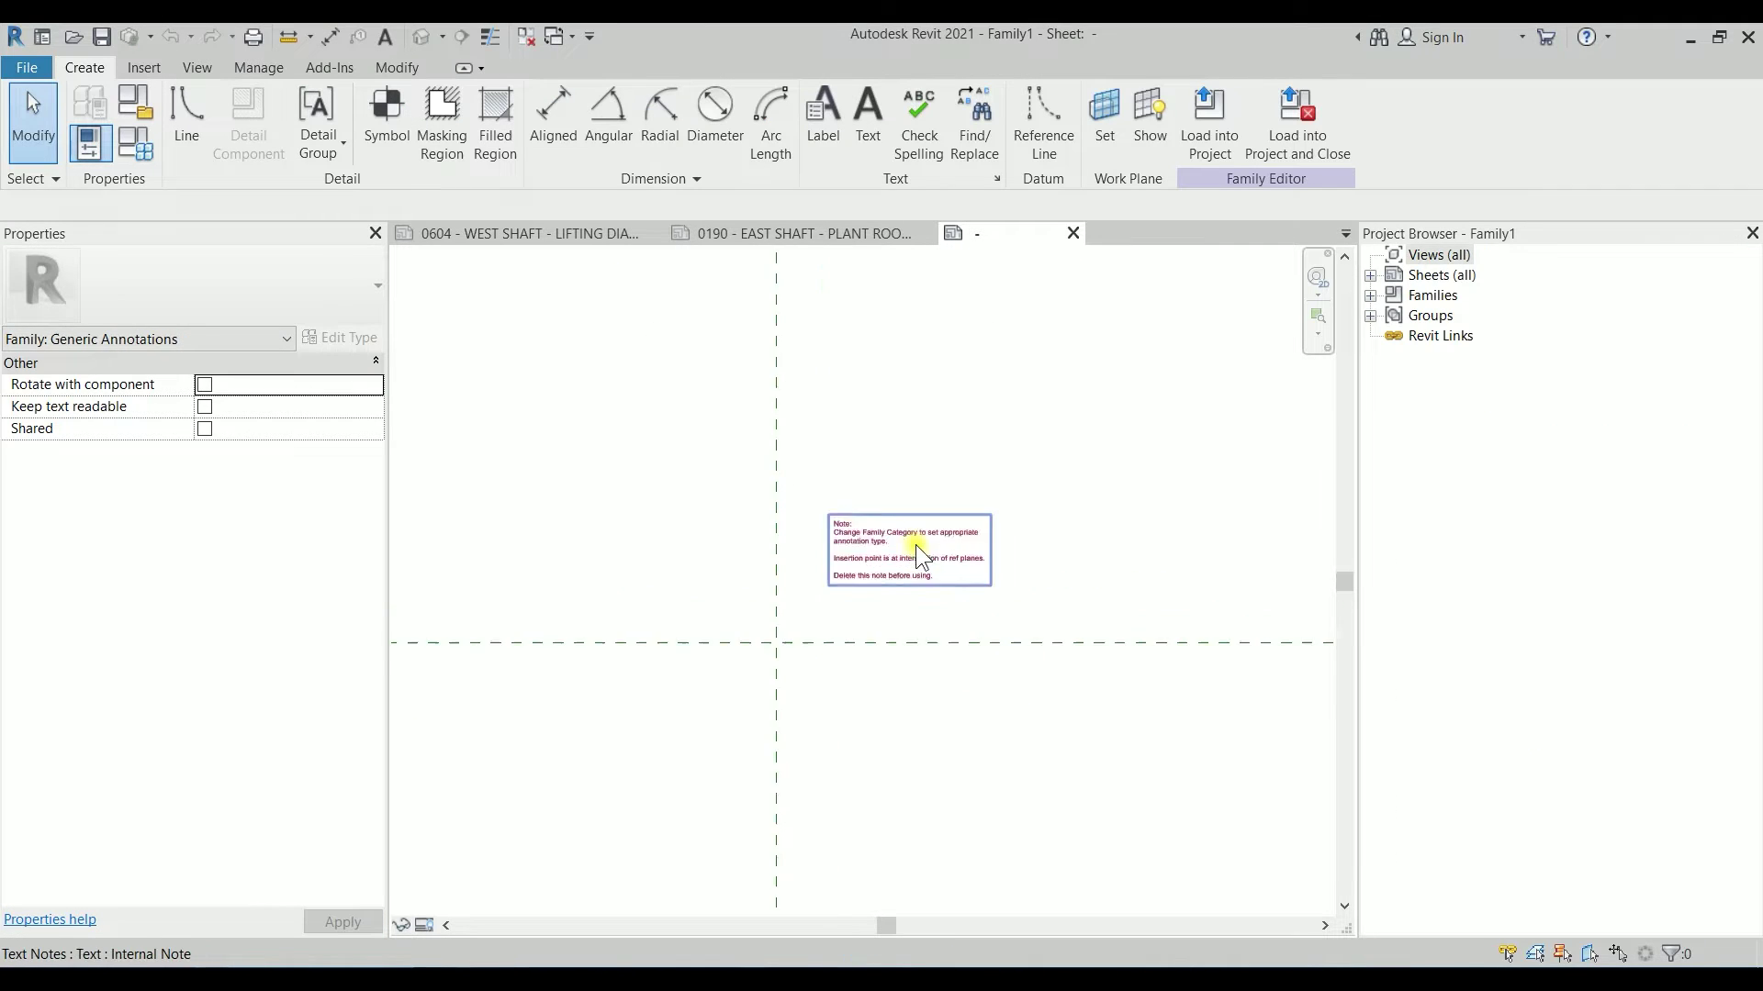
click(915, 551)
key(Delete)
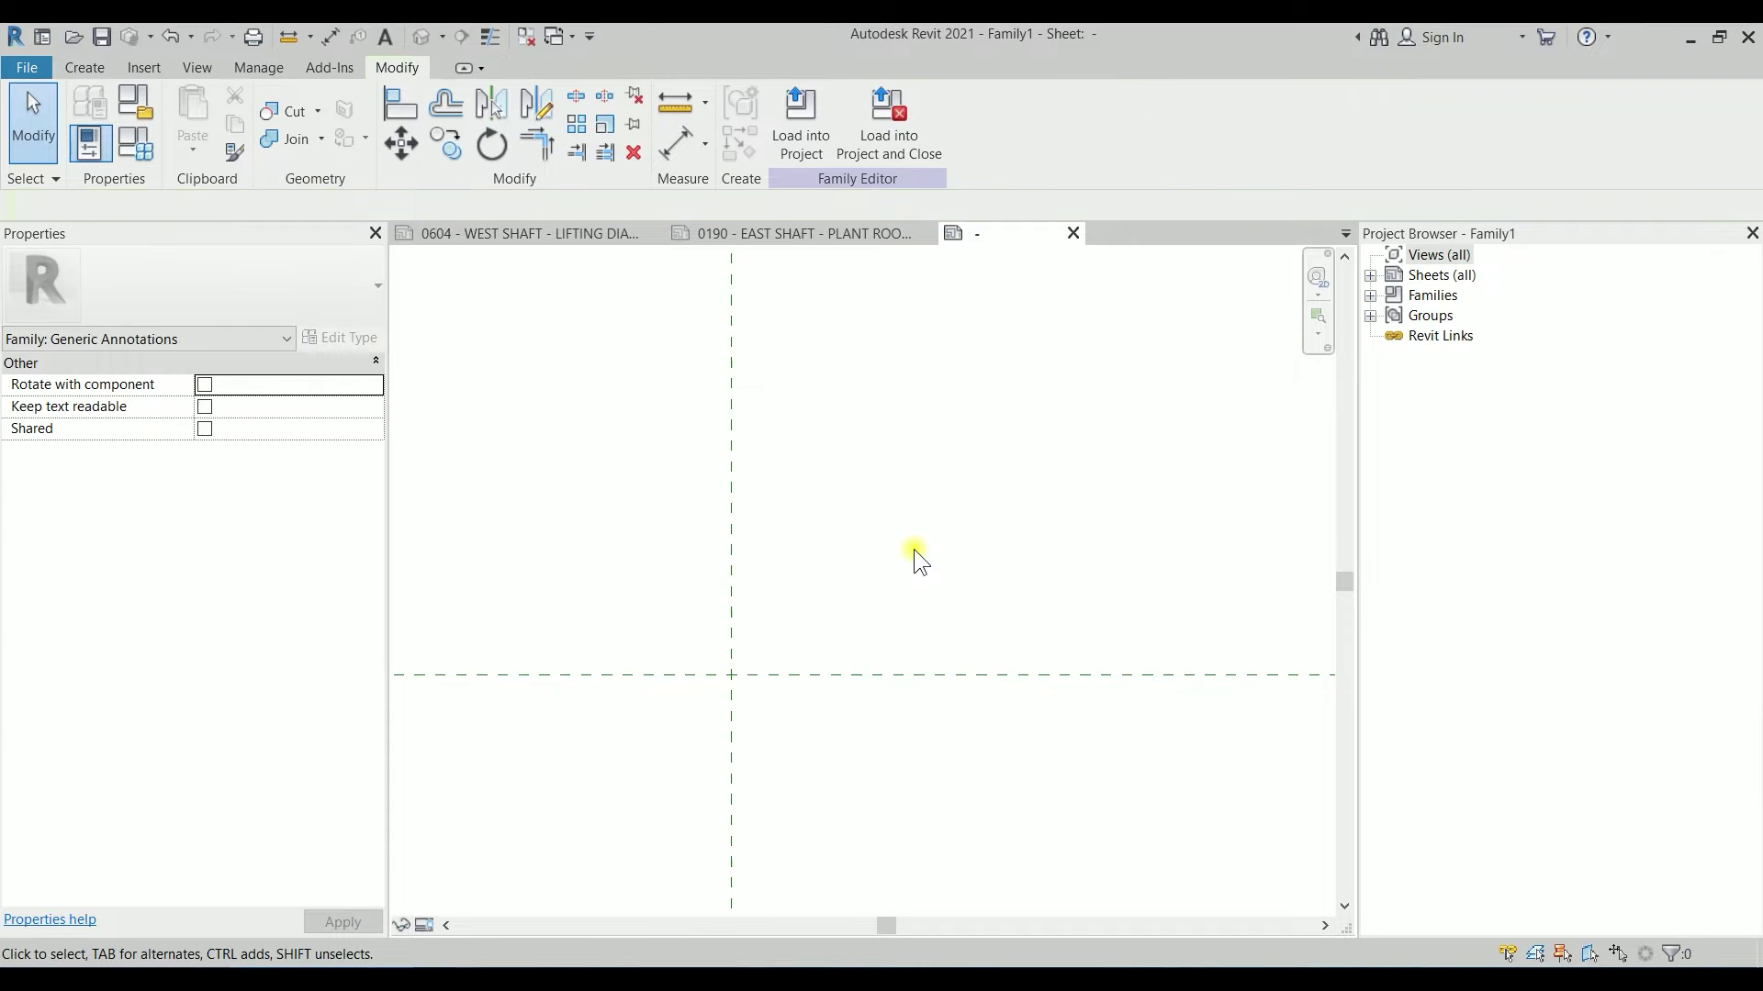
scroll(912, 549, down, 4)
Start the Text command and duplicate the 3mm text type under the name 15.
click(386, 39)
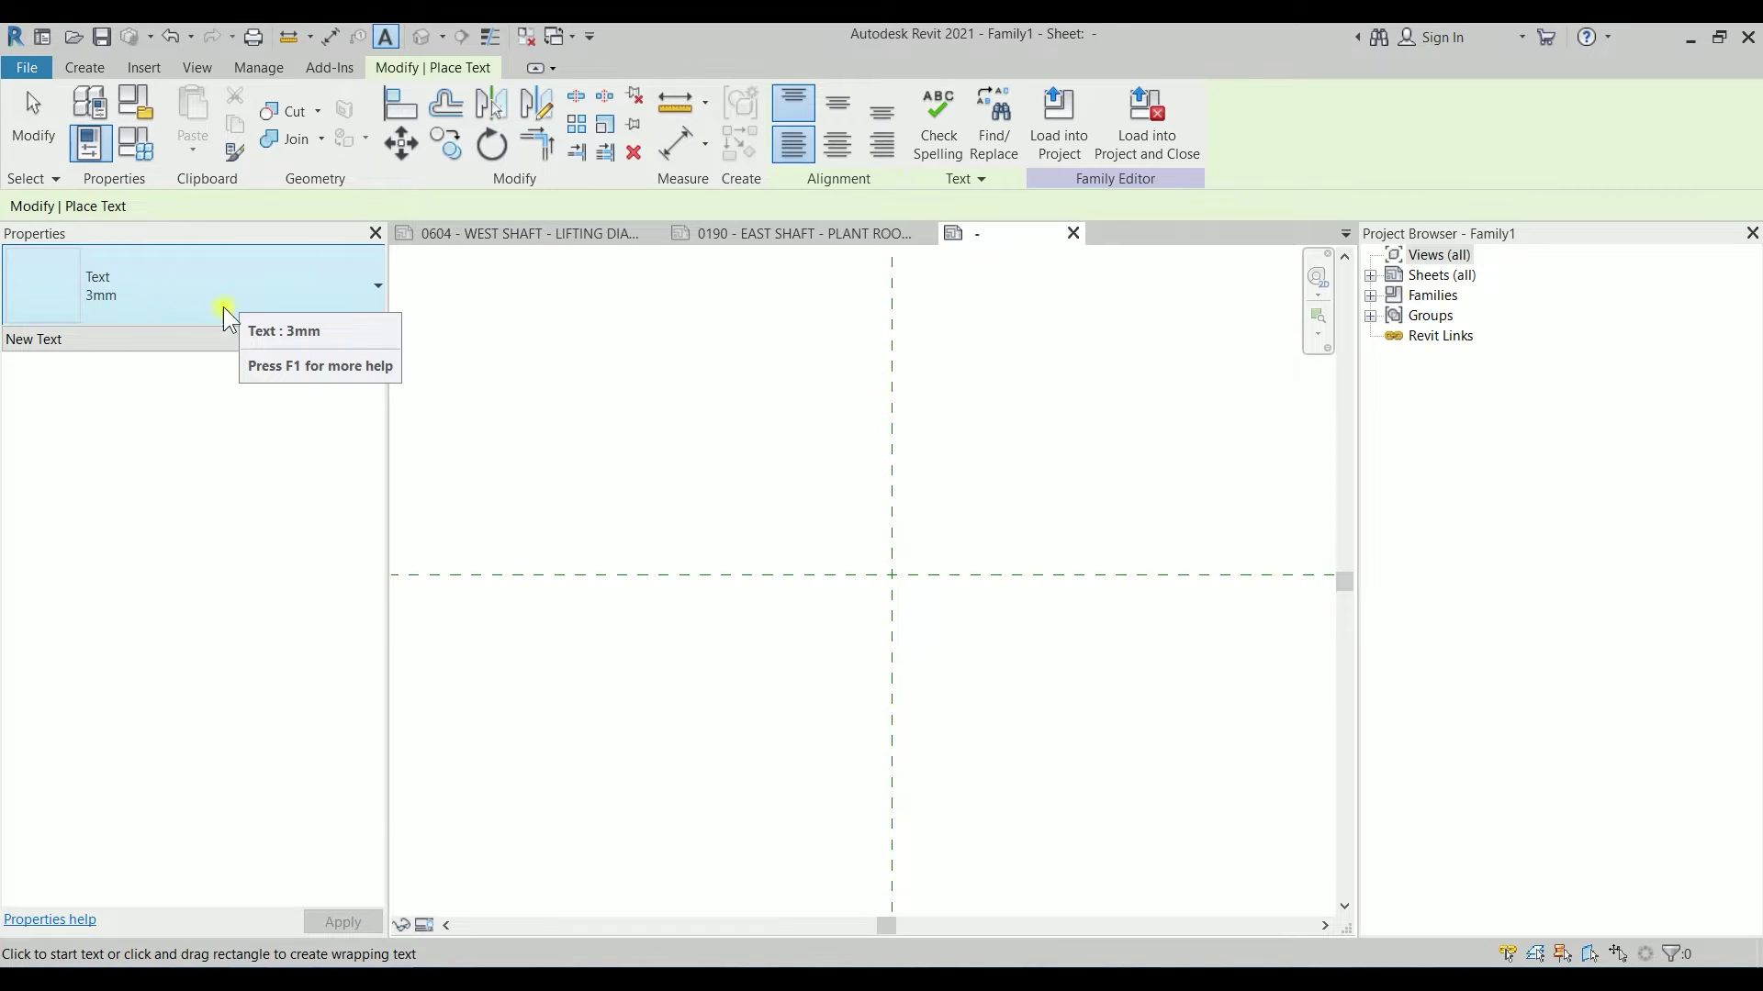
click(327, 339)
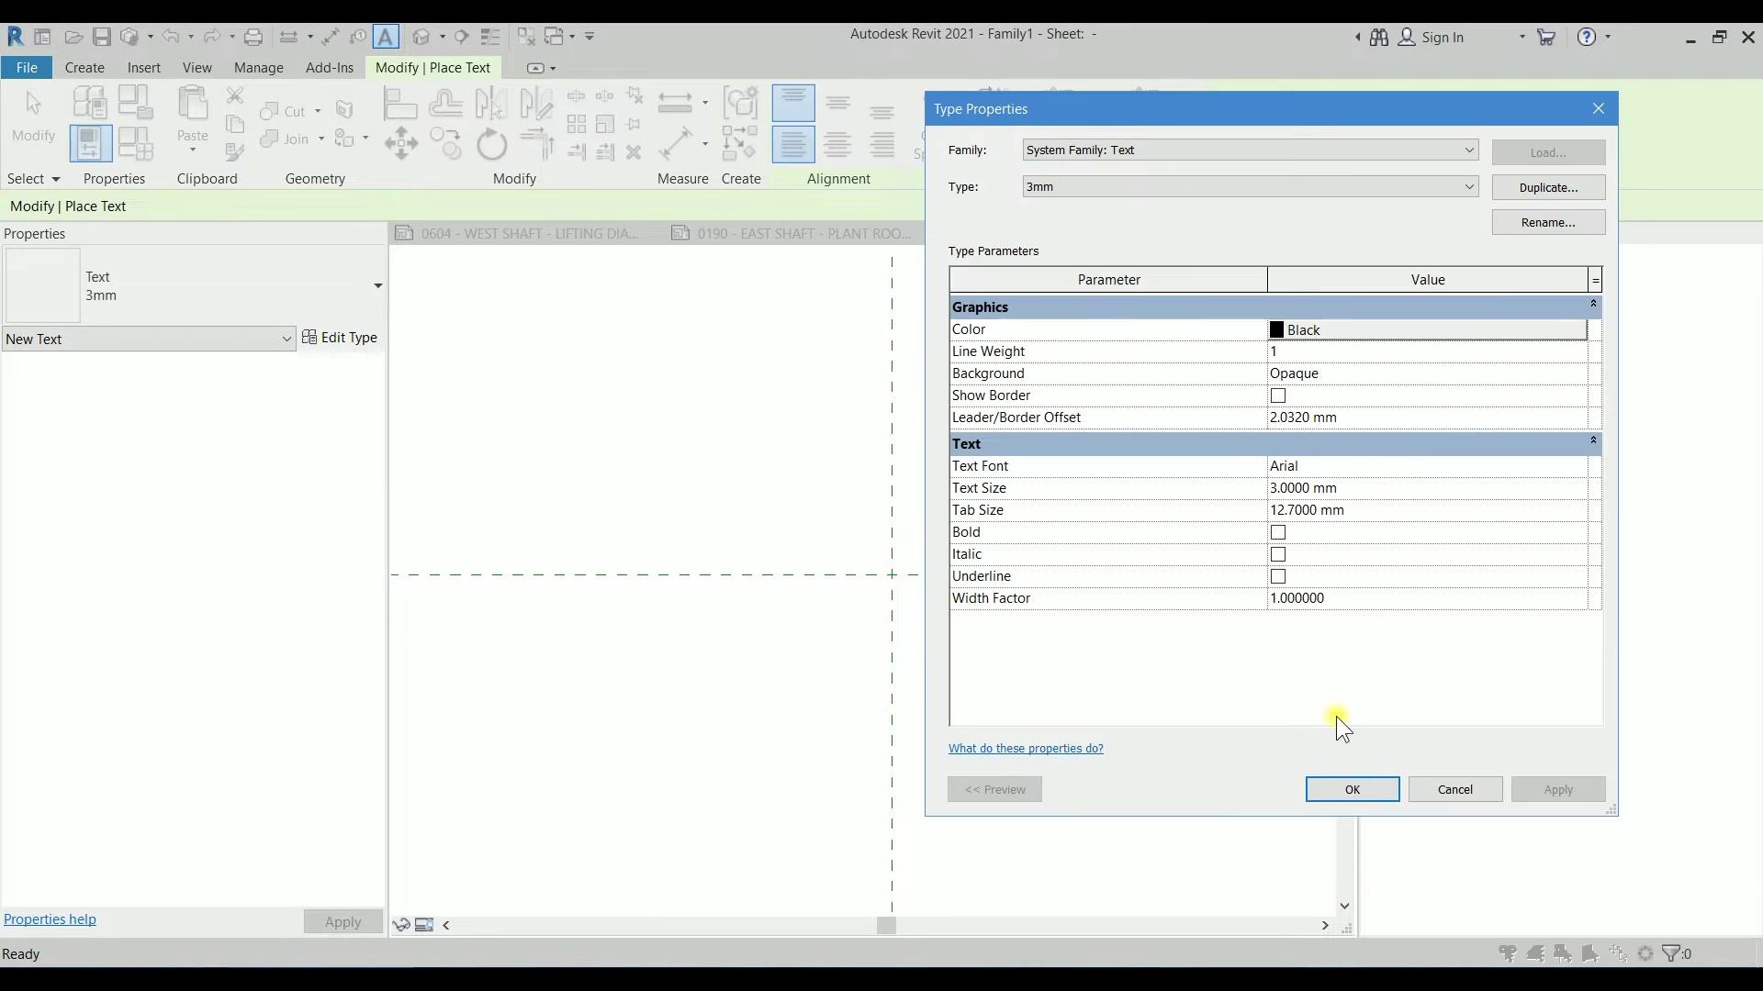
click(1518, 191)
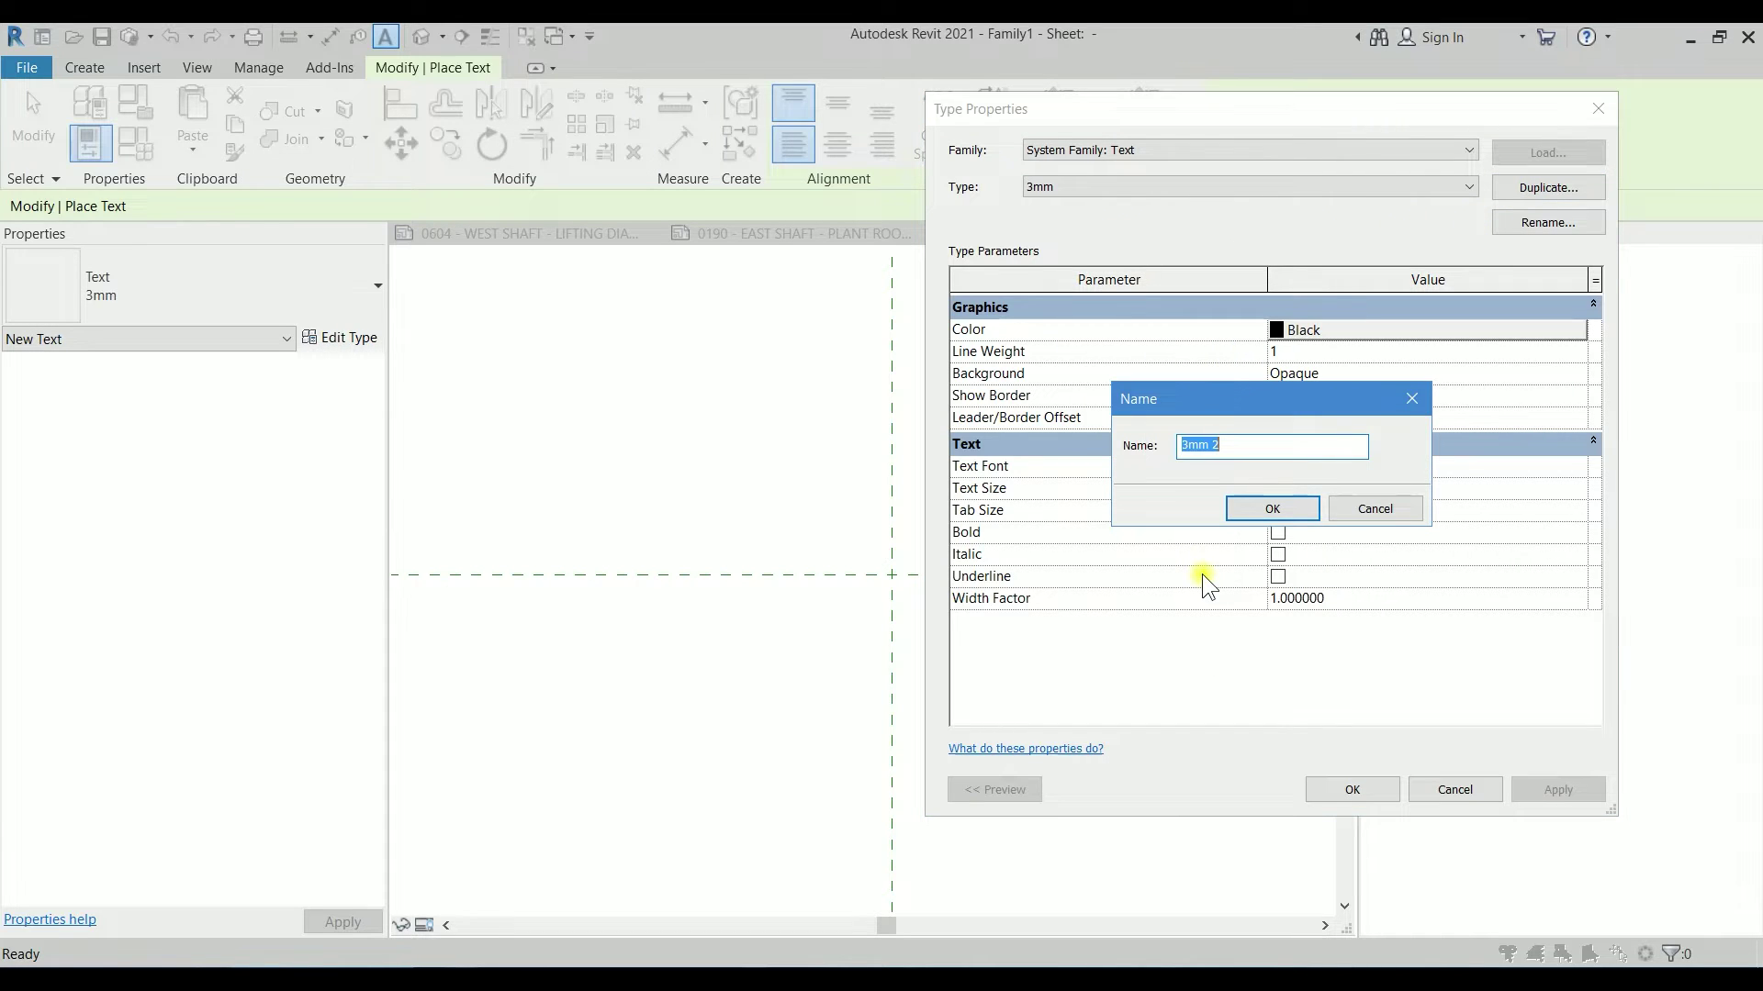
text(15)
click(1271, 509)
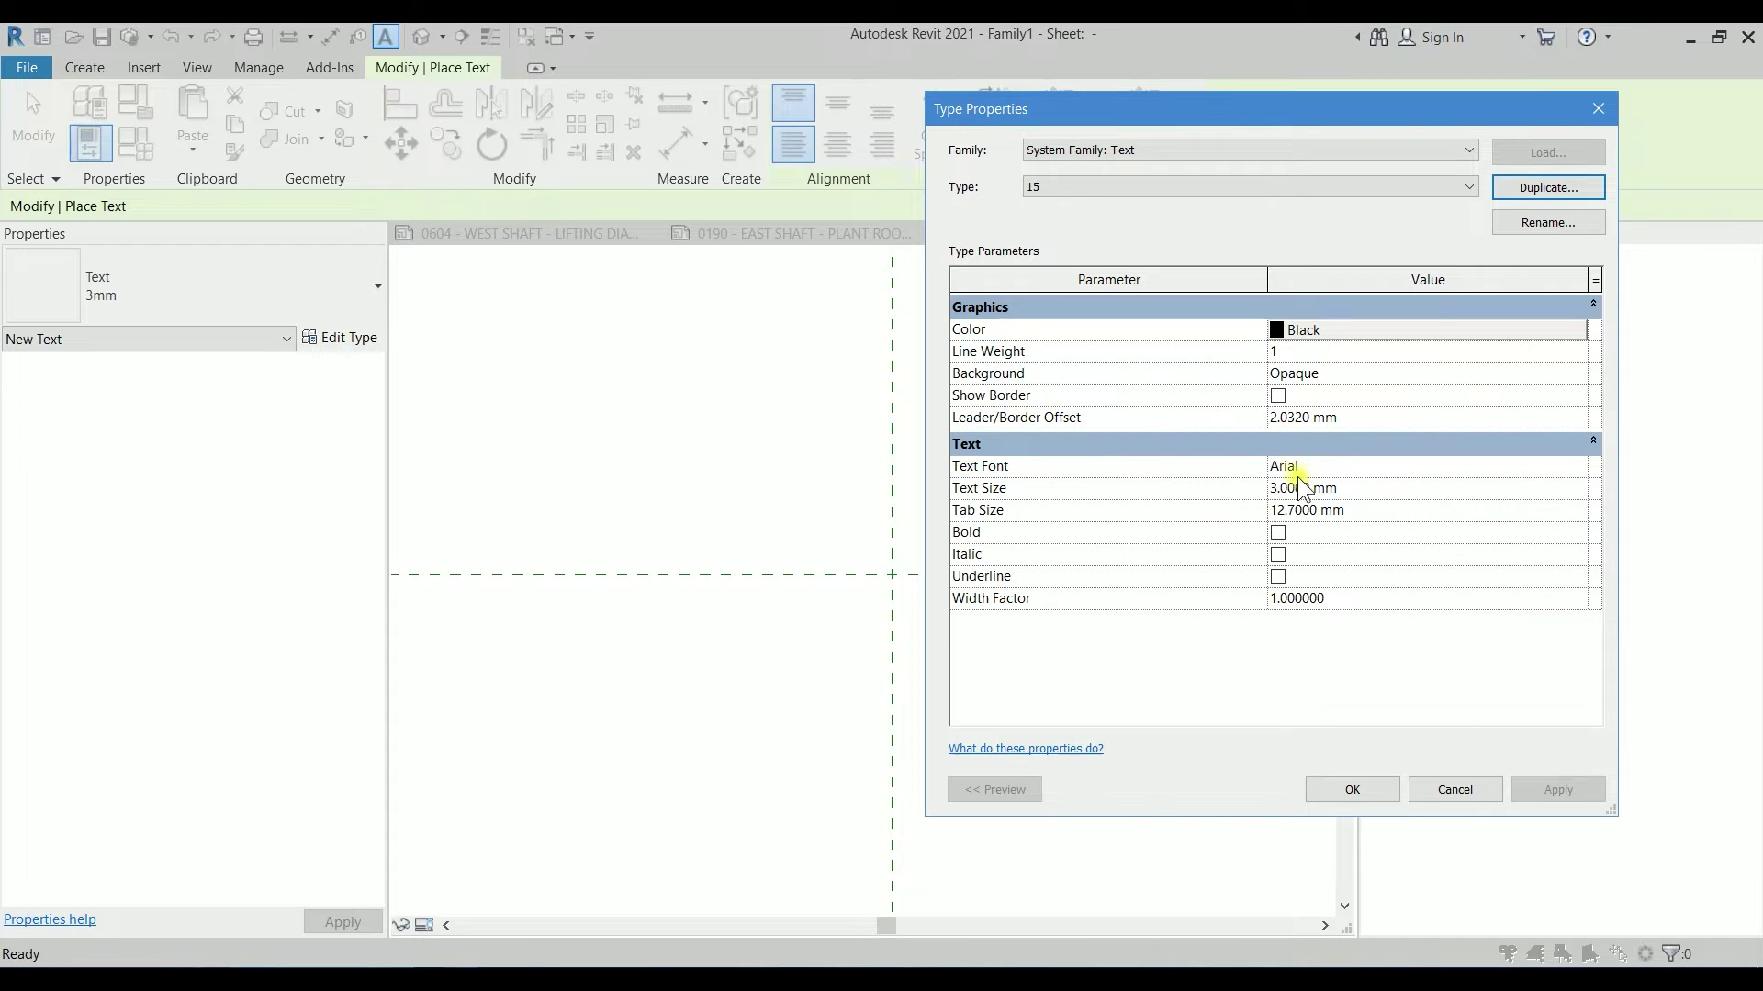
Set the new text type's text size to 15 mm and its width factor to 0.8.
click(1353, 491)
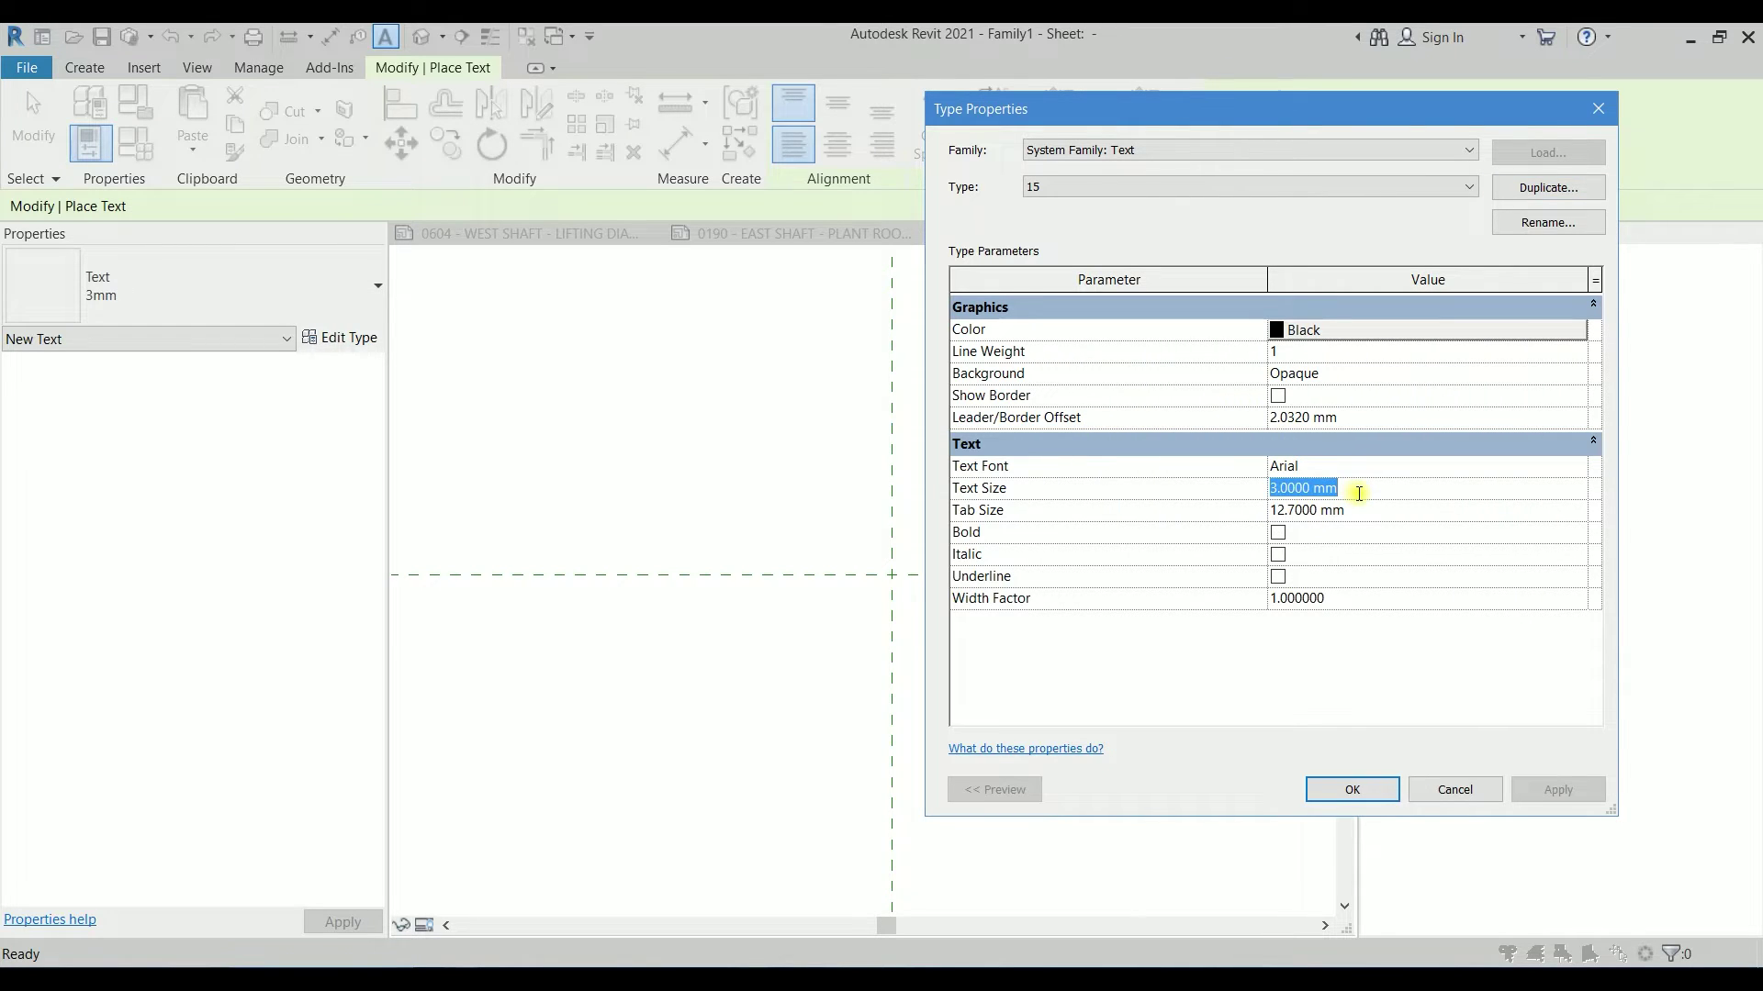
text(15)
click(1340, 602)
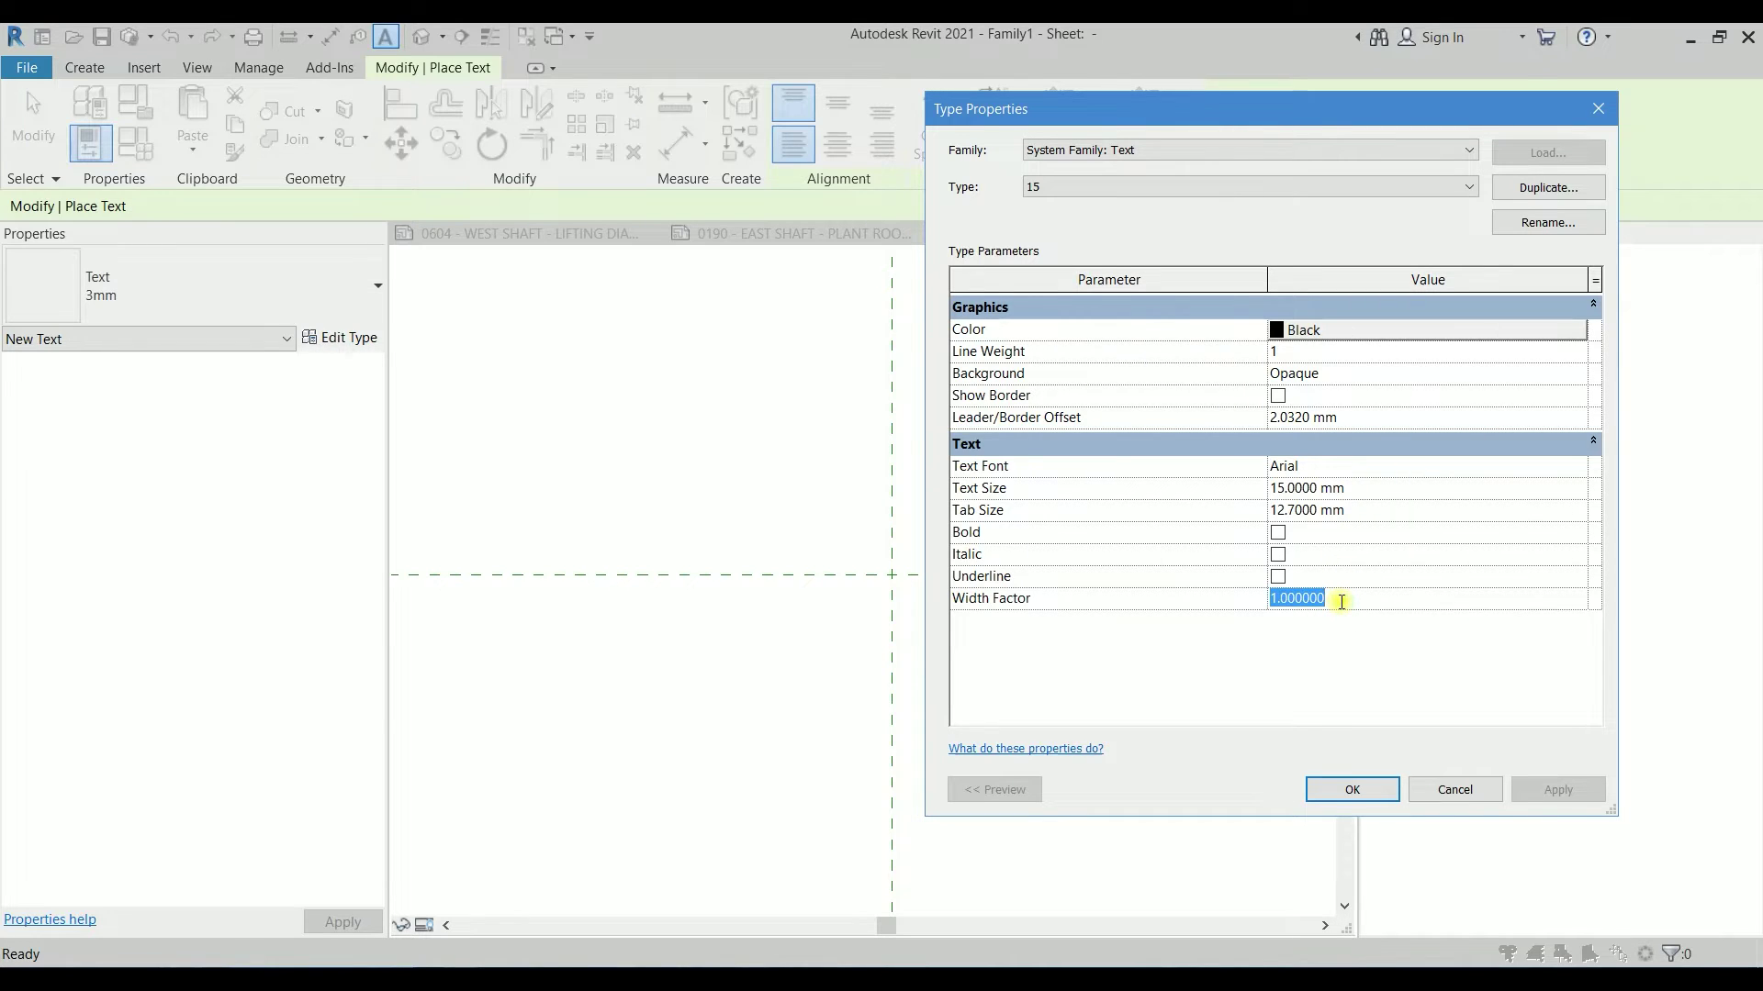
text(0.8)
click(1351, 787)
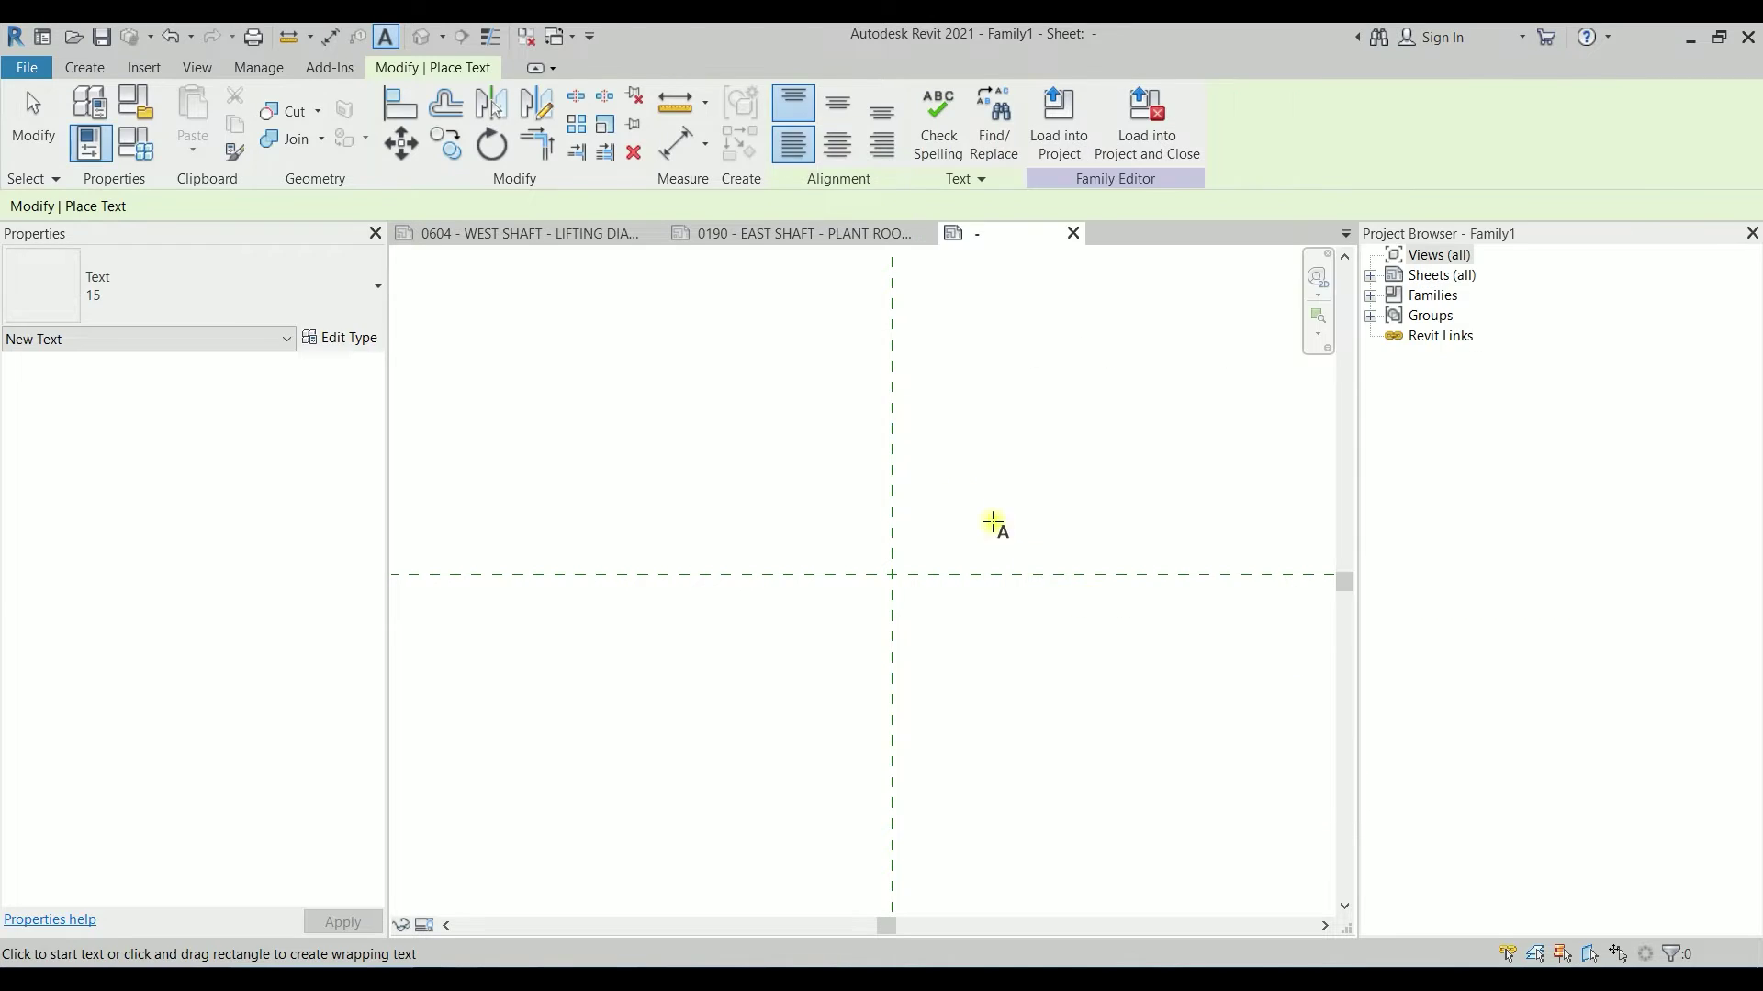
Add a Generic Annotations subcategory named 7 in Object Styles and set its projection line weight to 7.
click(257, 68)
click(156, 121)
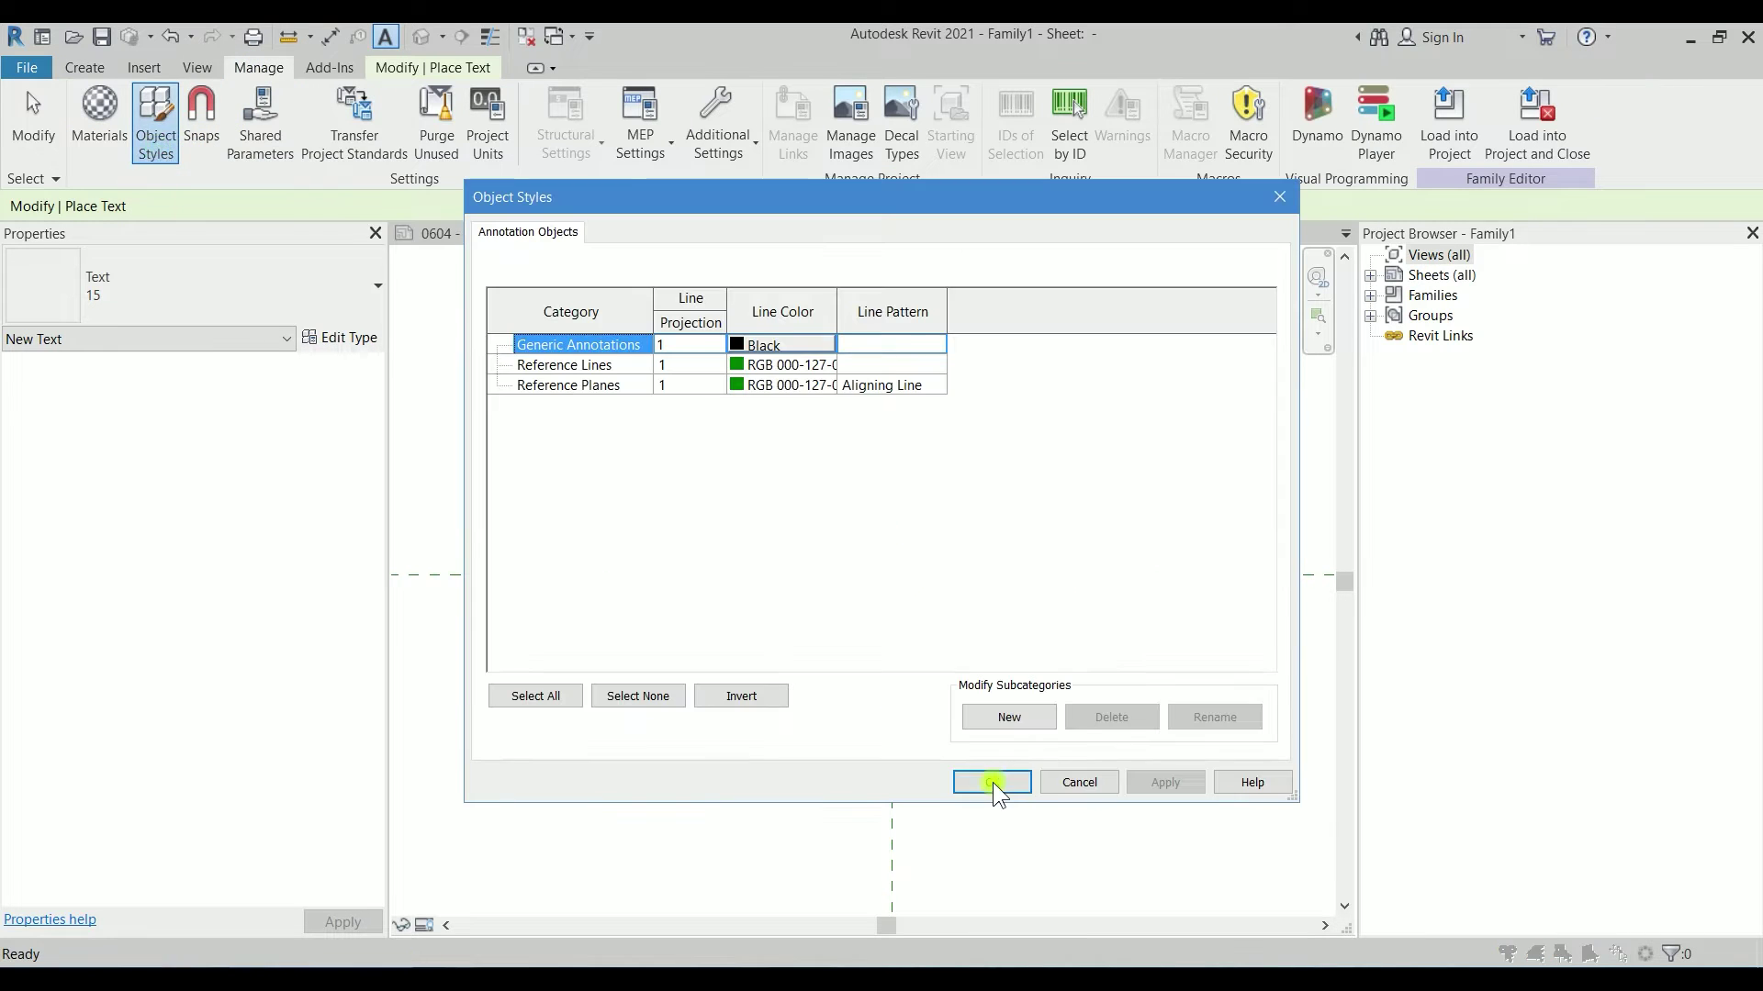
click(1007, 718)
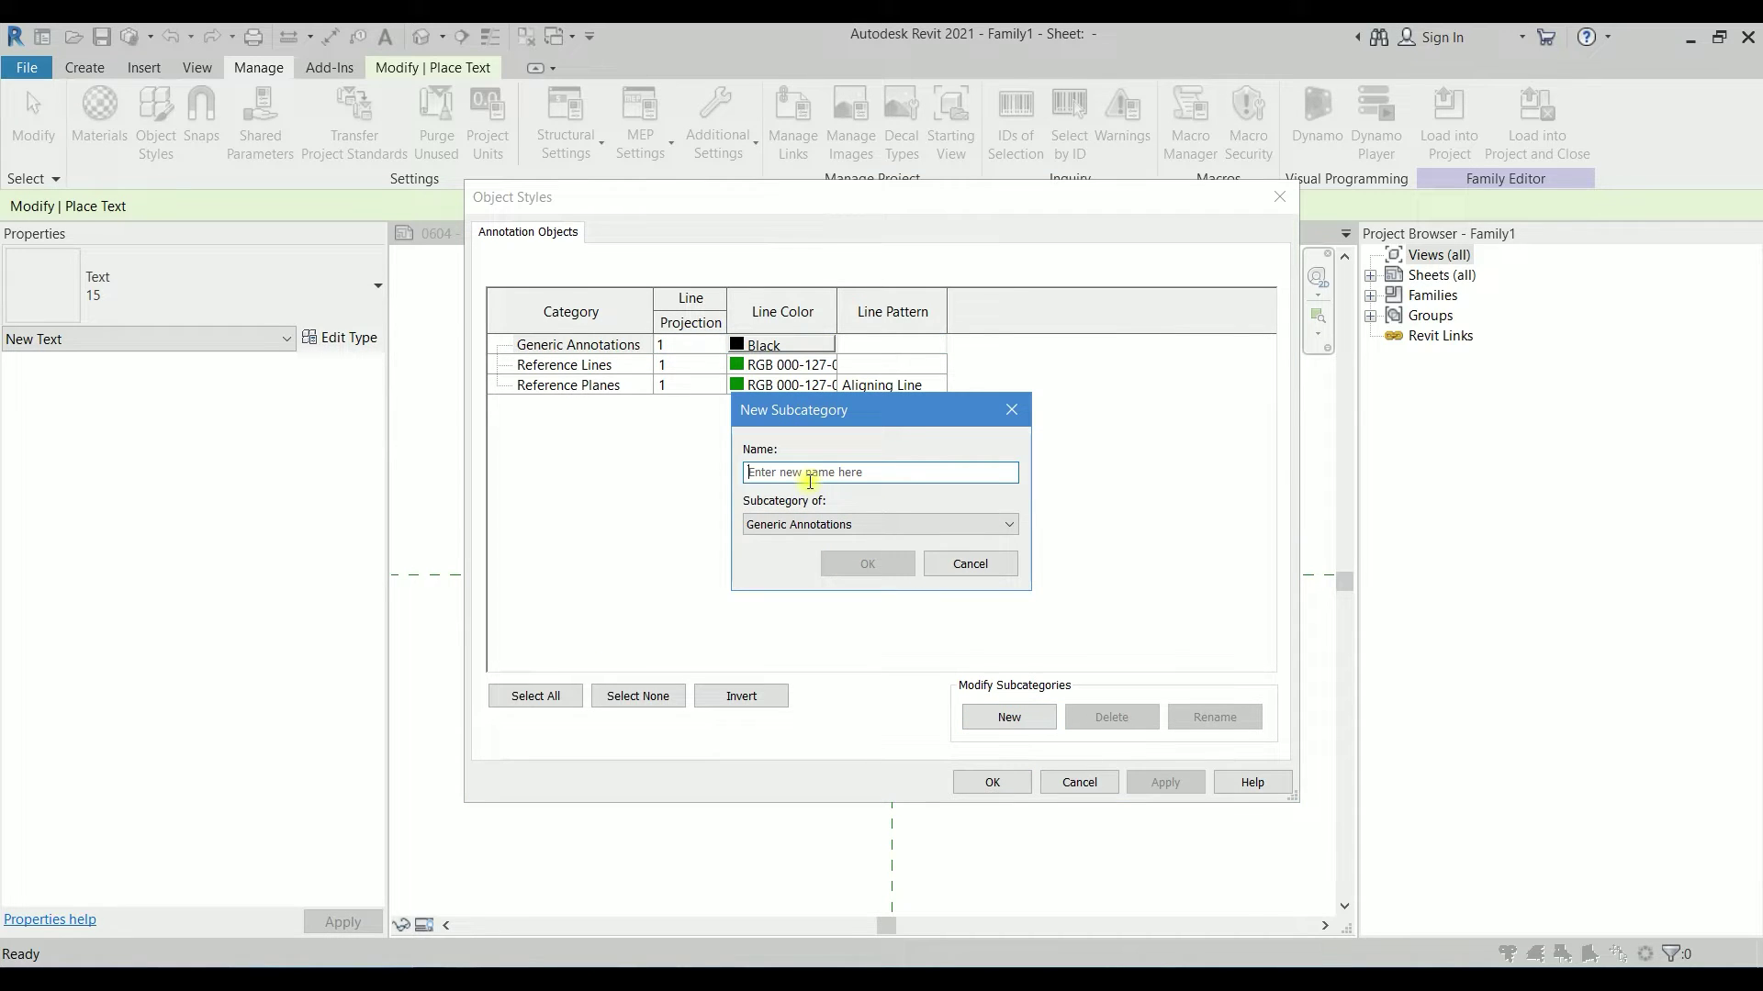
text(7)
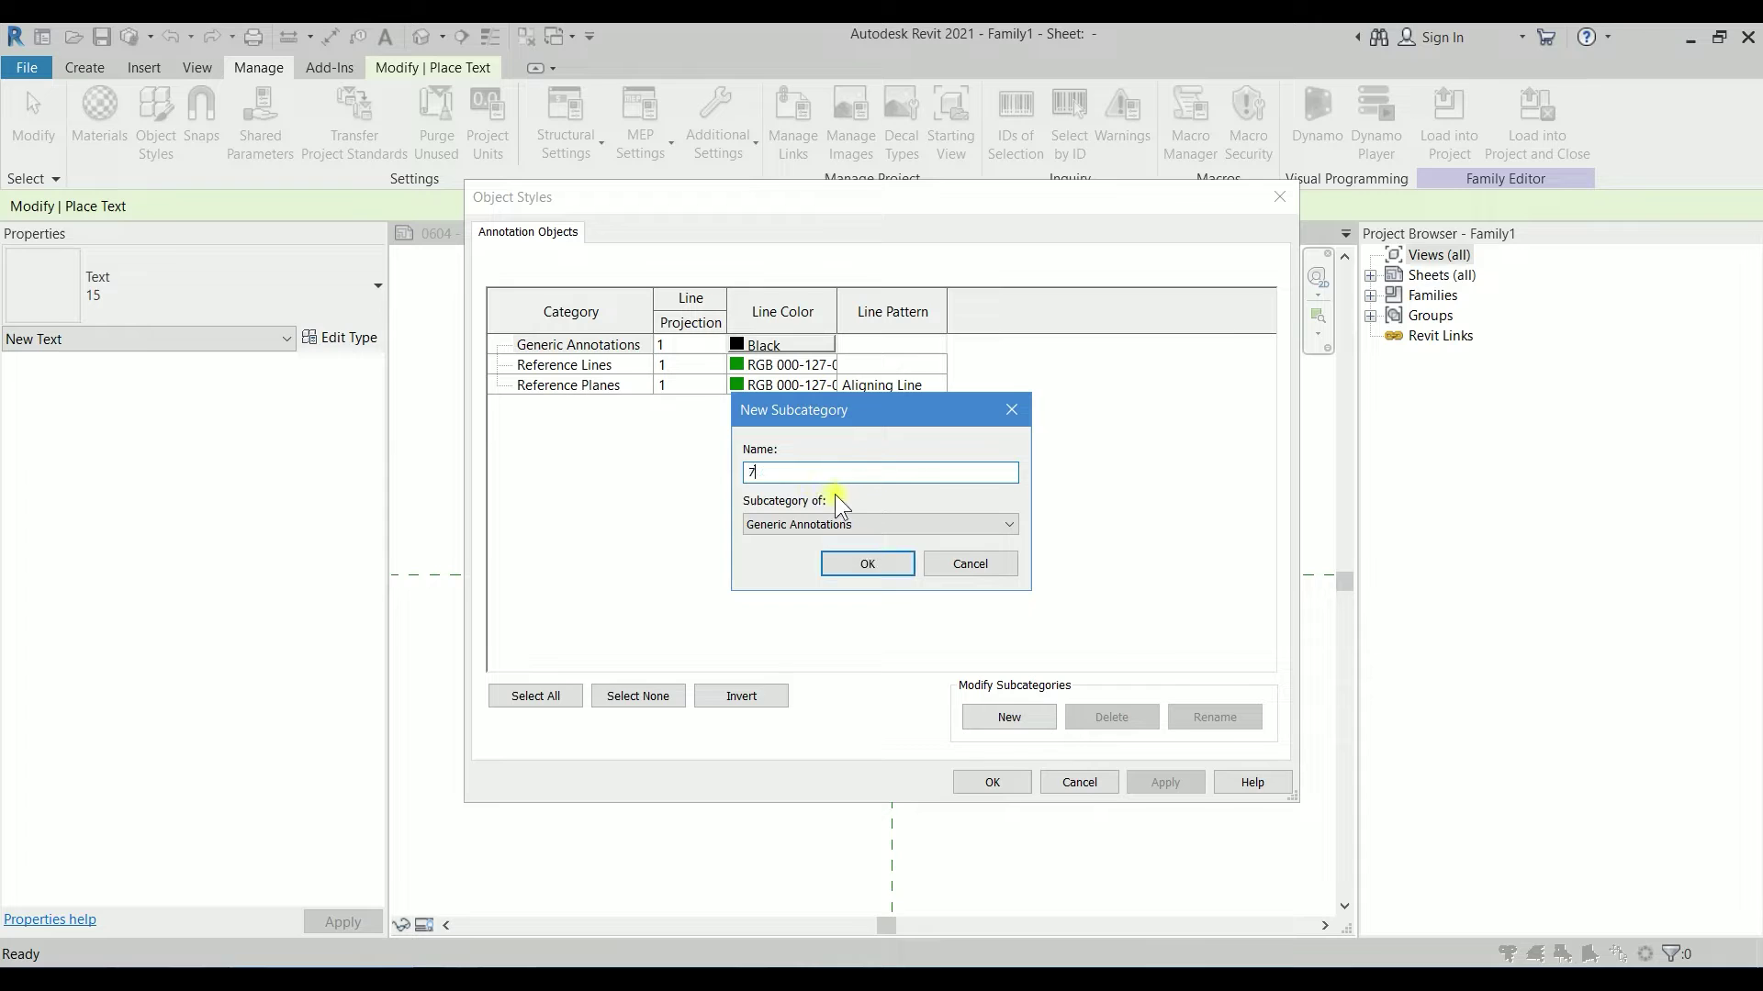
click(847, 560)
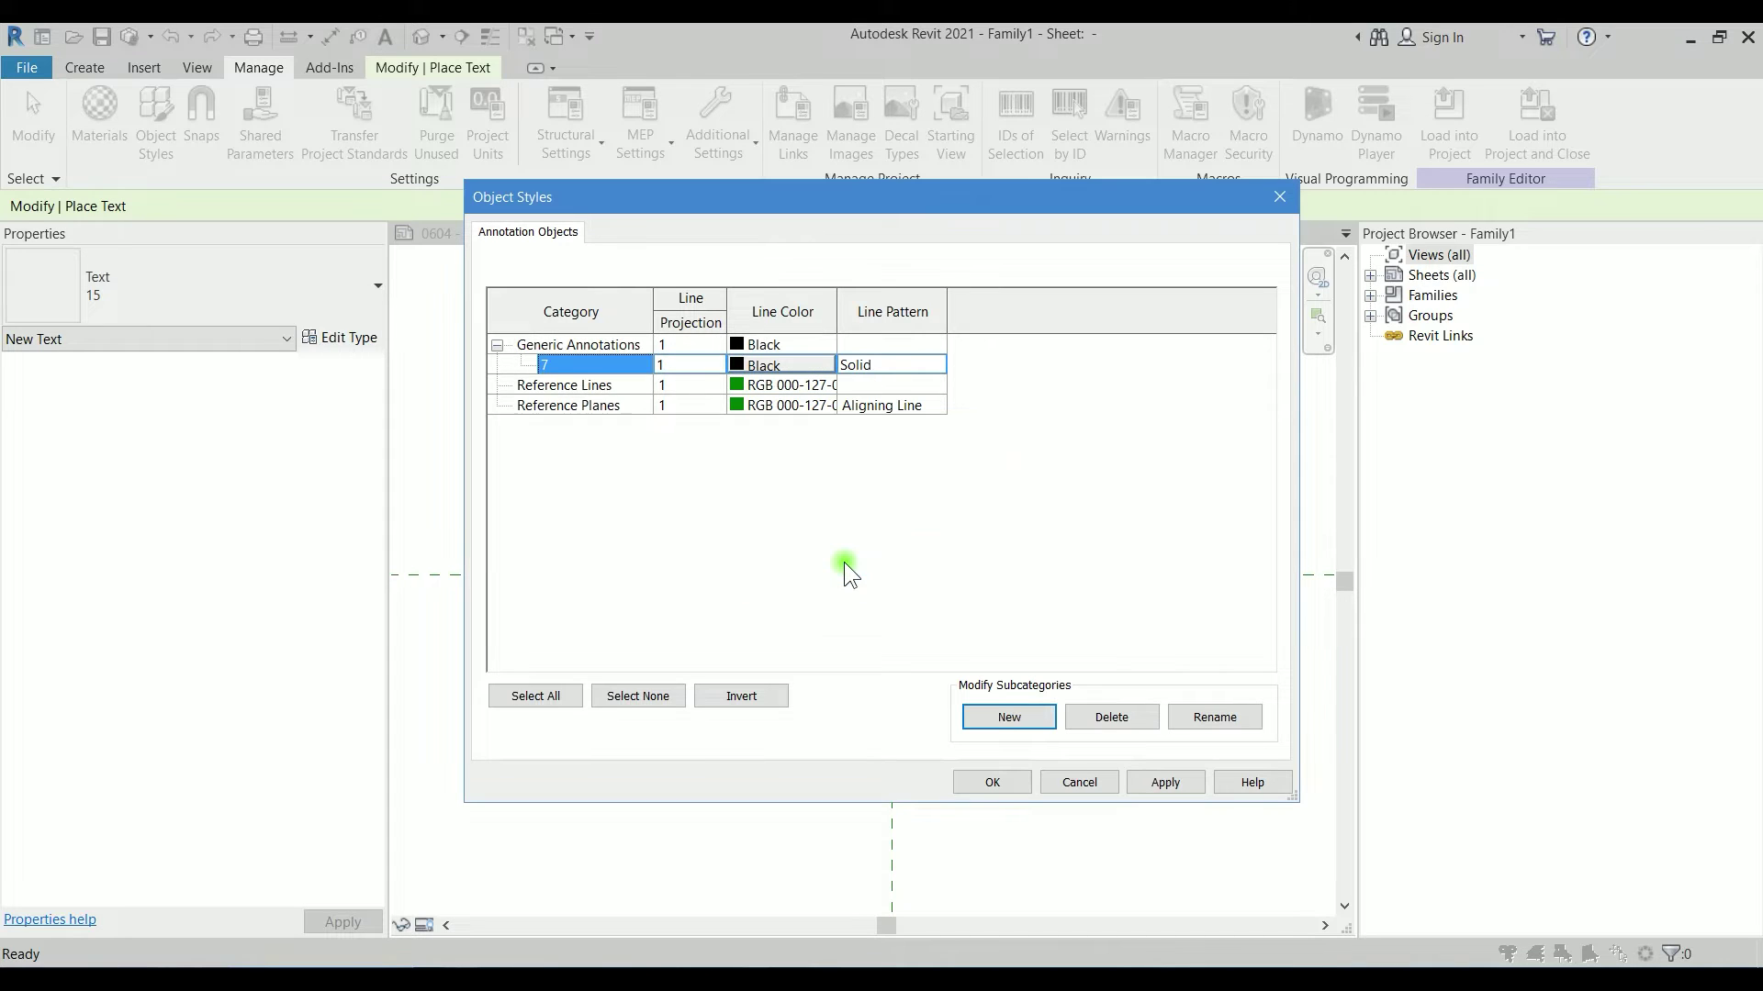
click(696, 366)
text(7)
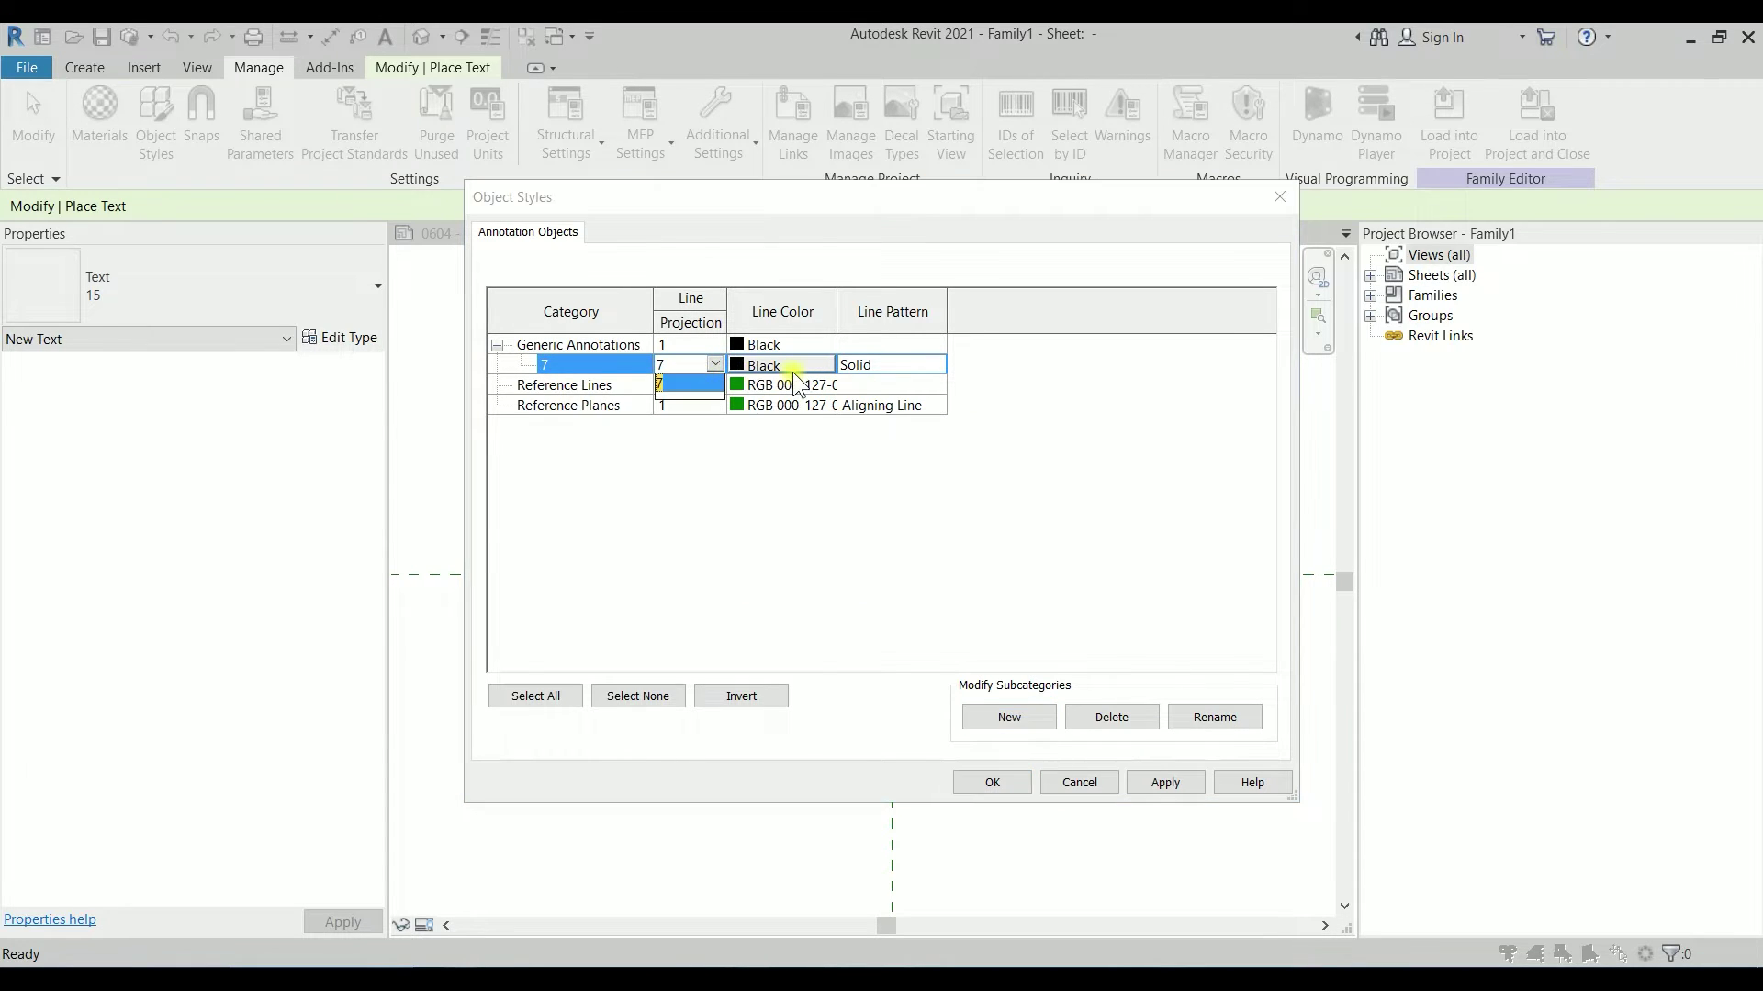
click(995, 784)
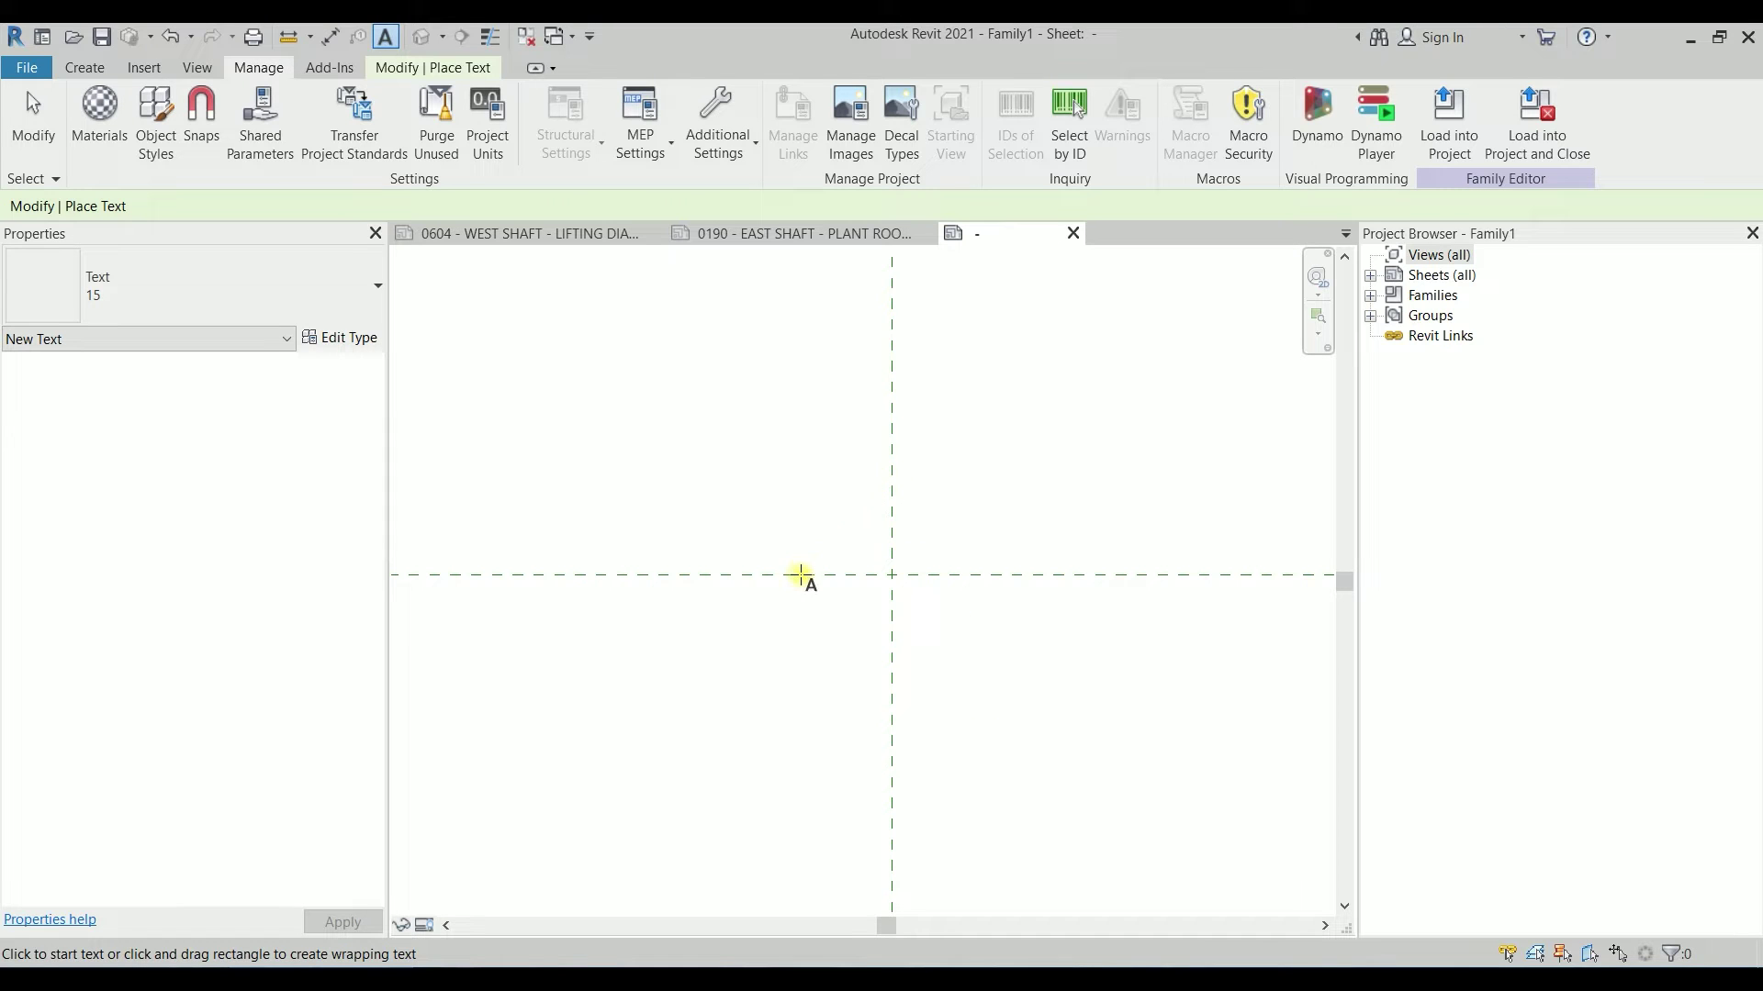
Place the text DRAWING CANCELLED near the intersection of the reference planes.
click(837, 548)
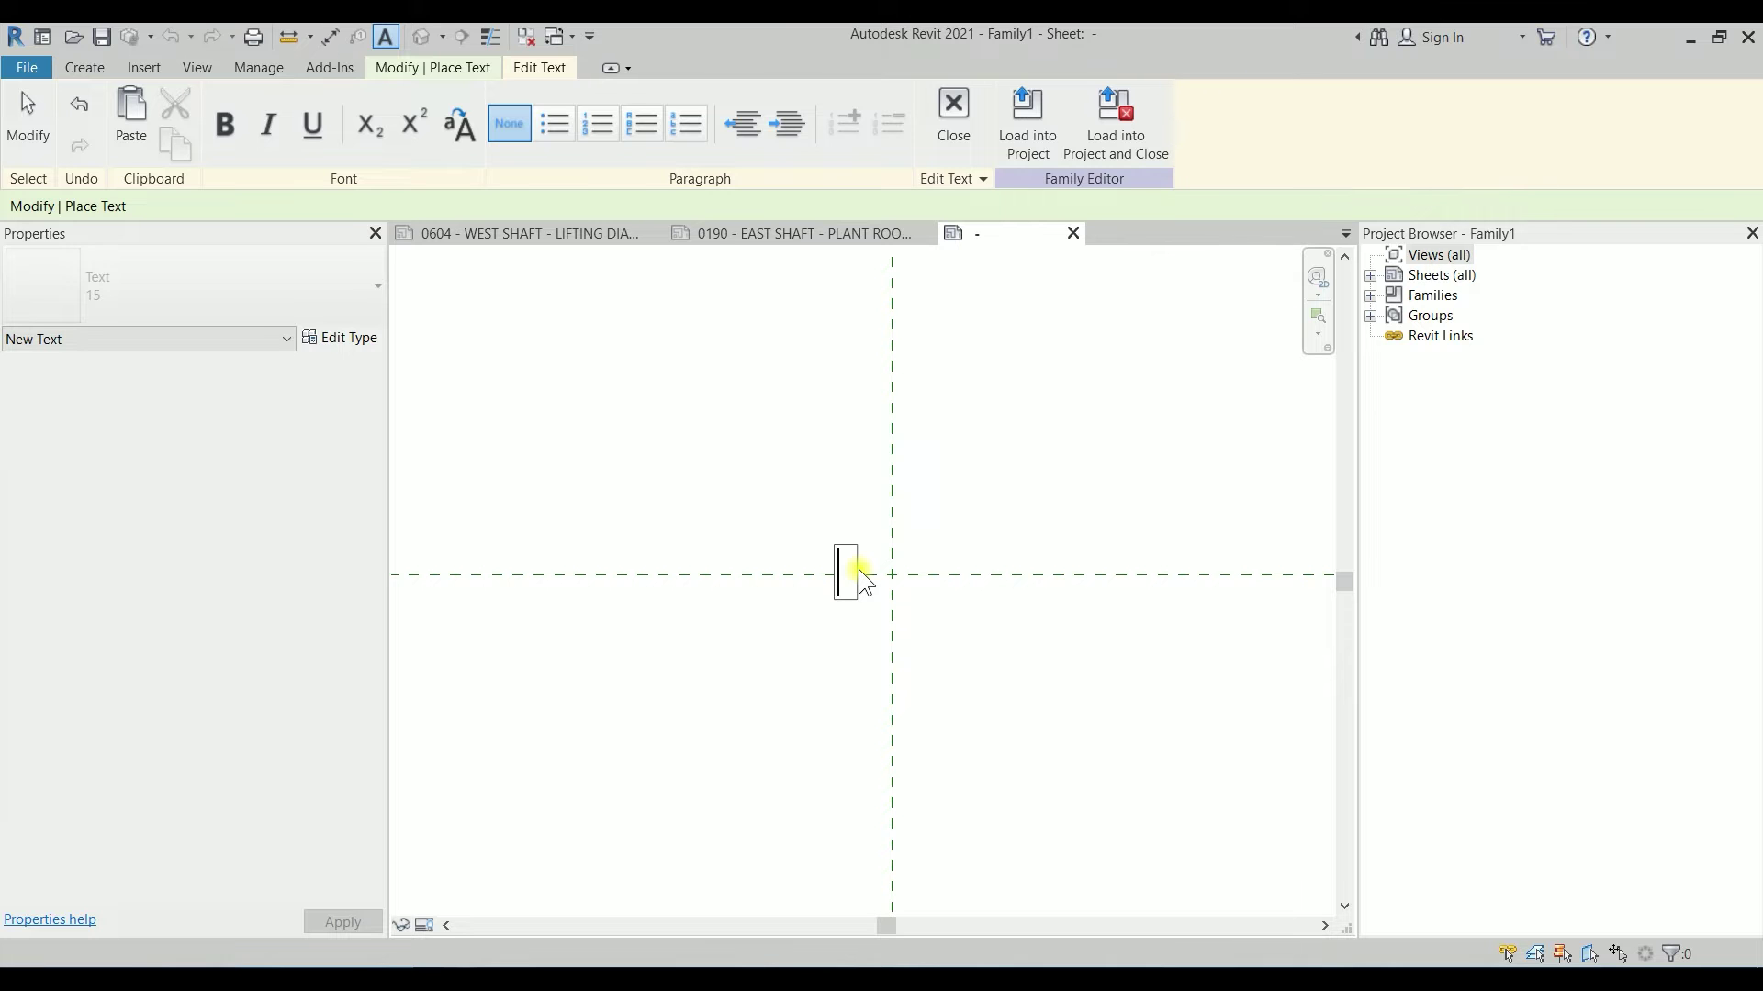
text(ق)
text(D)
text(RAWING)
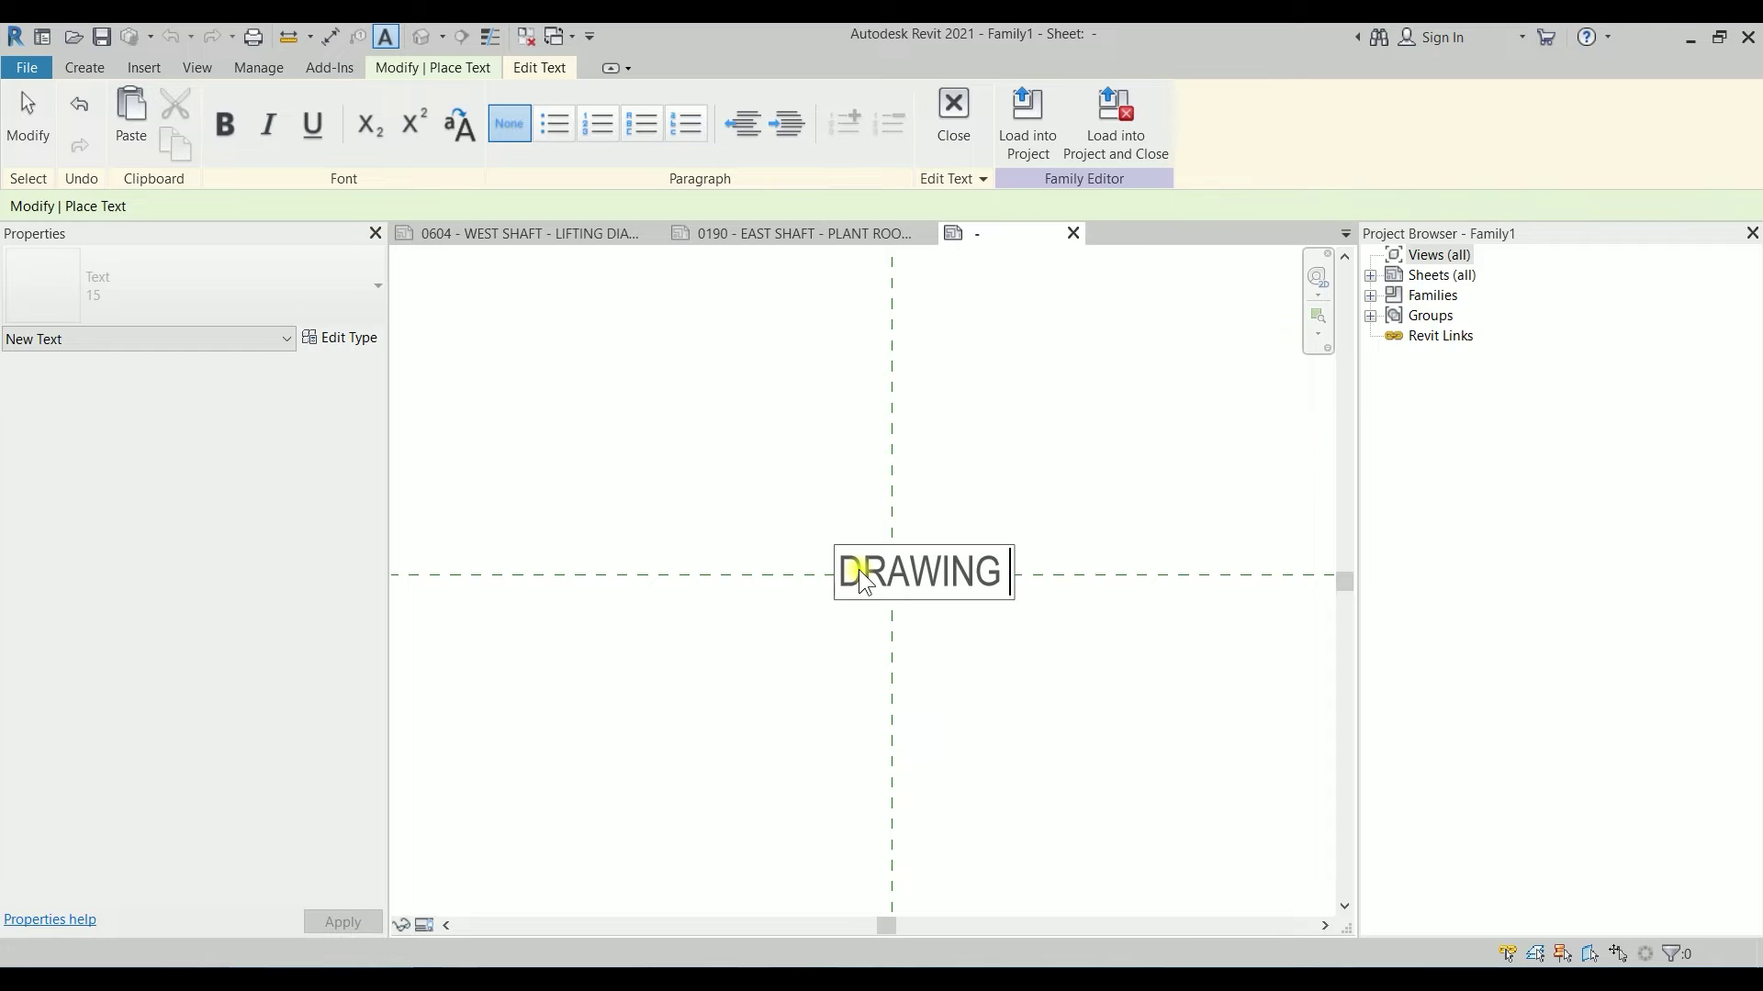
text( CANCE)
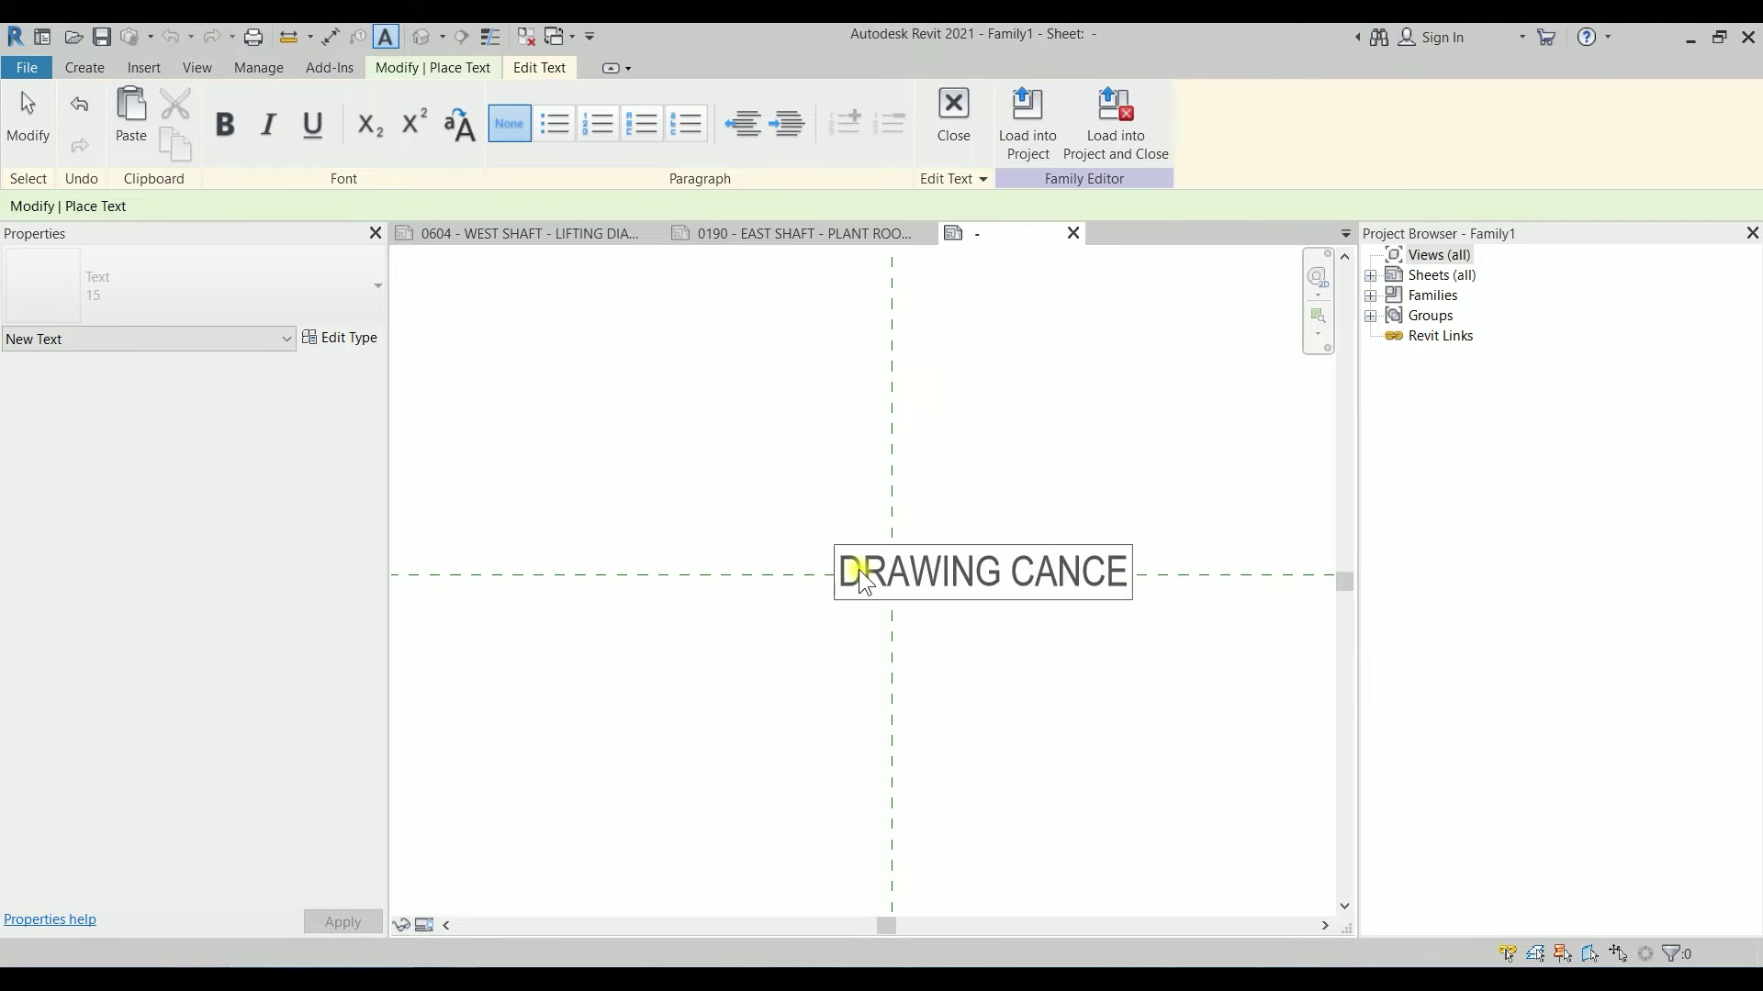
text(LLED)
click(999, 453)
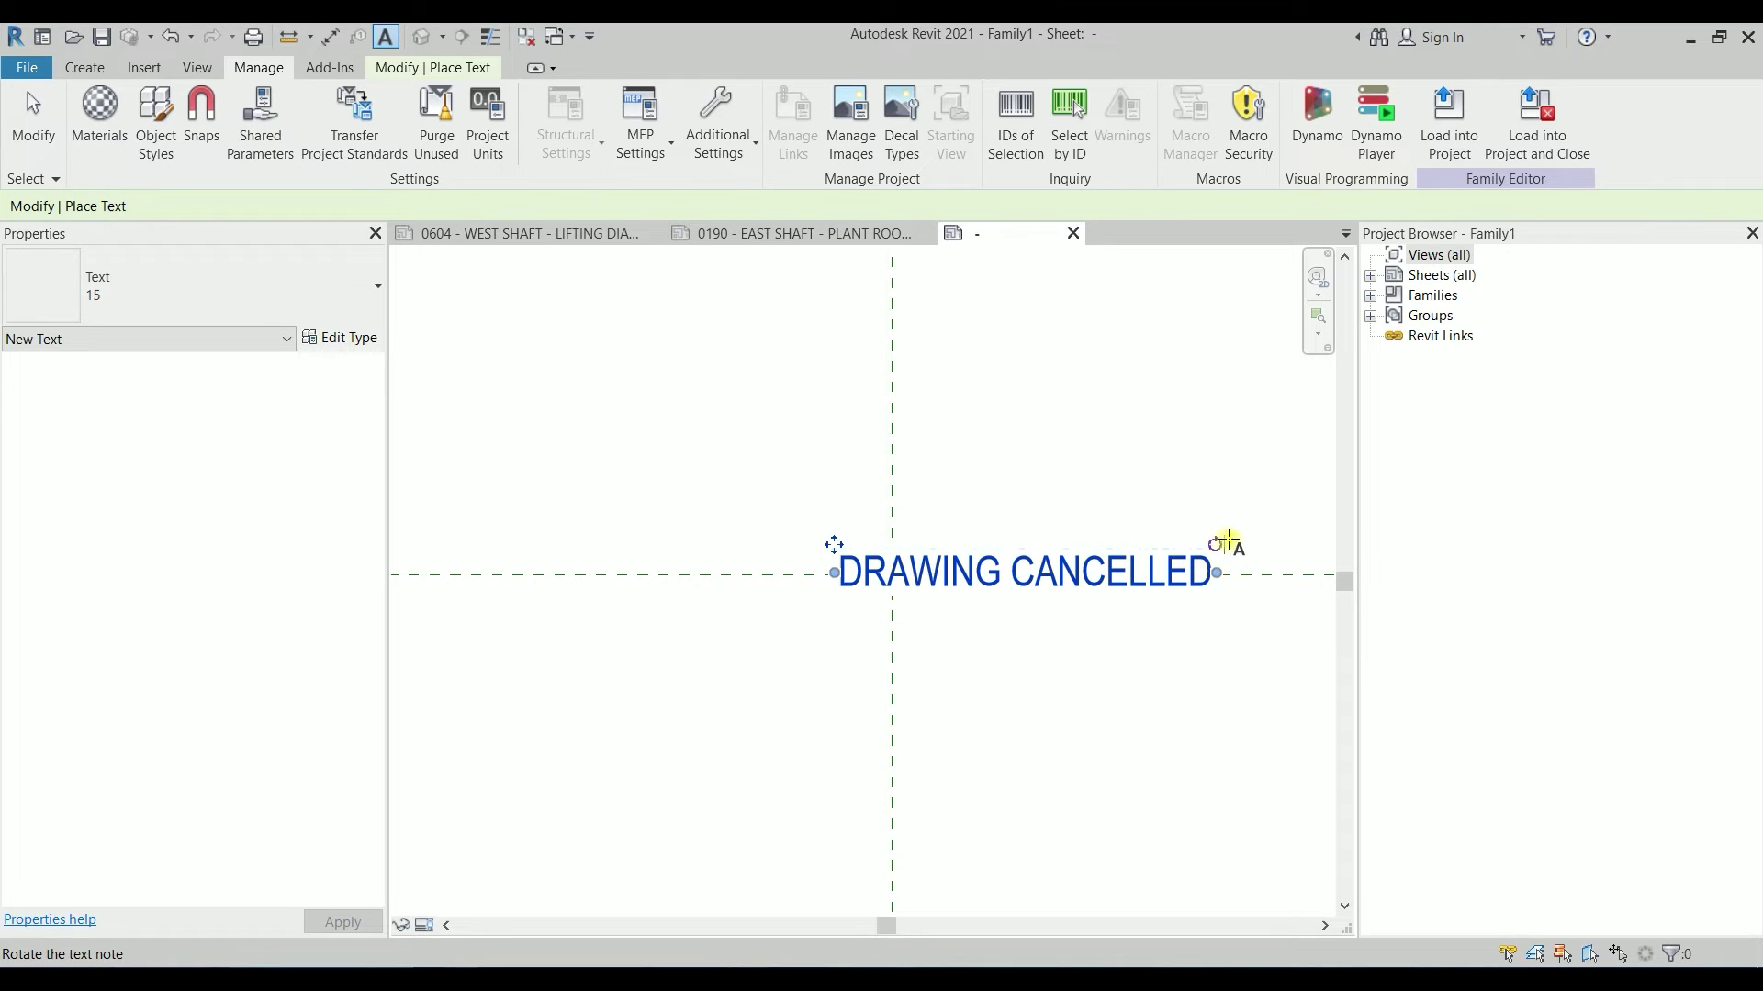
Rotate the text about 45° counterclockwise and move it so it is centred on the reference plane intersection.
drag(1220, 547, 1133, 417)
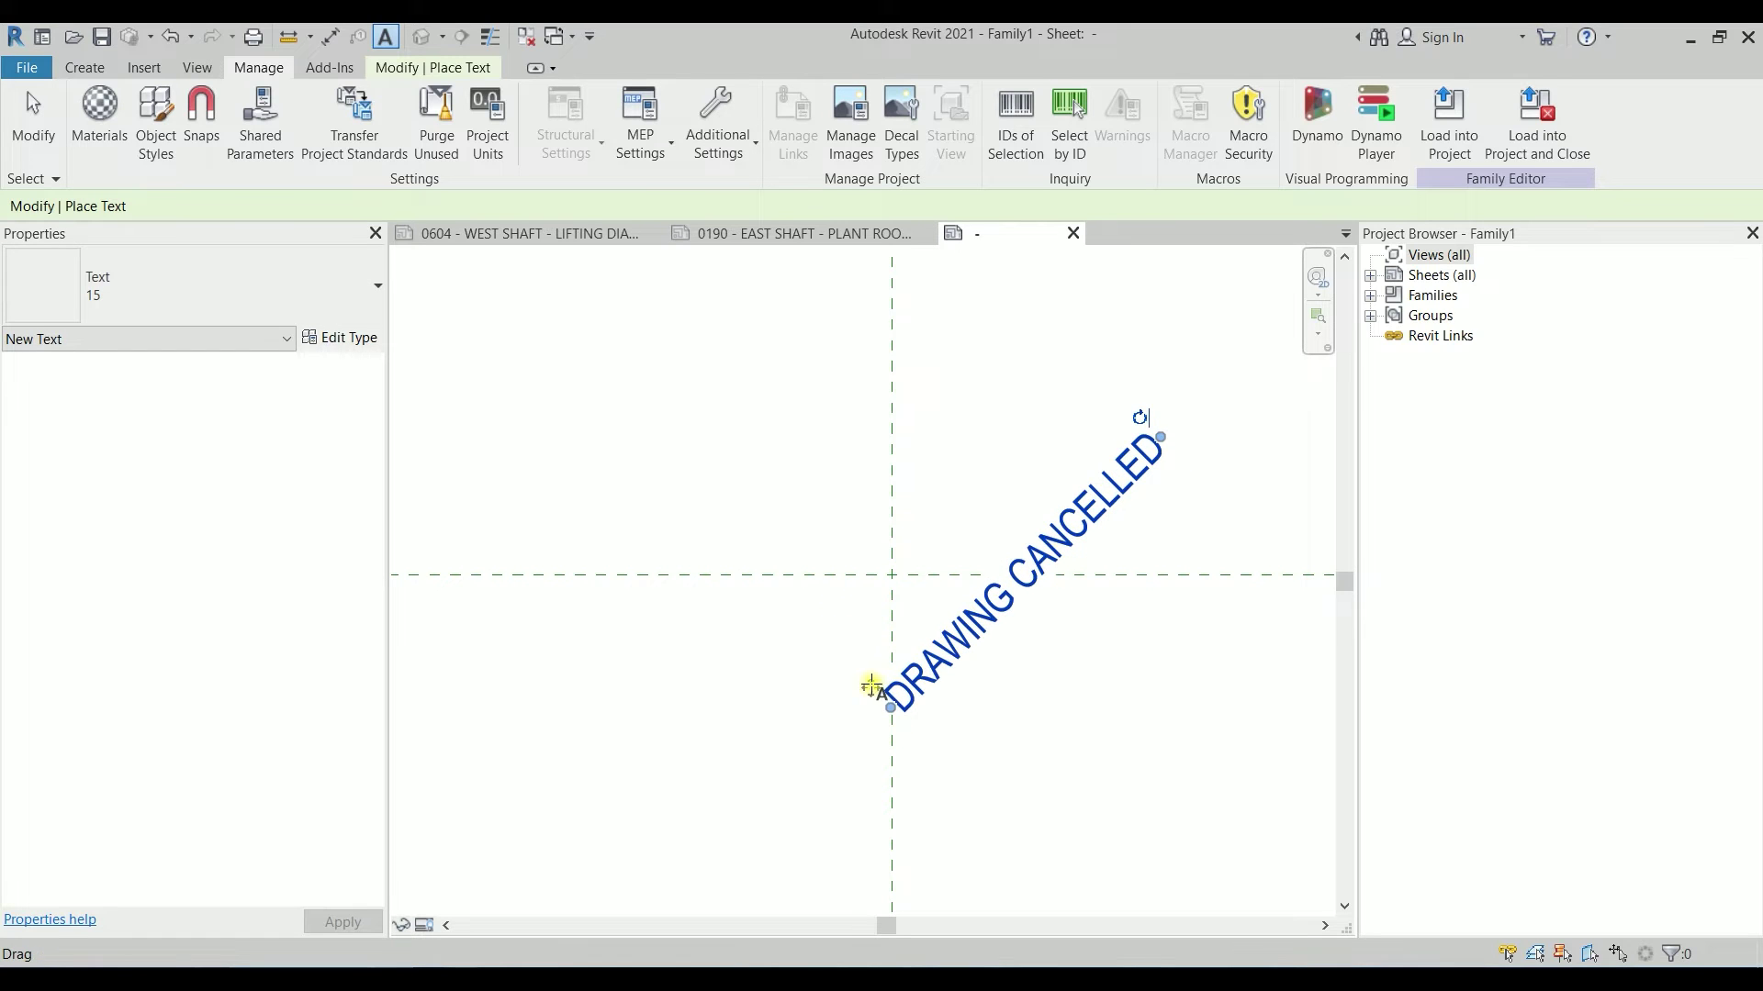
ctrl+drag(864, 690, 740, 685)
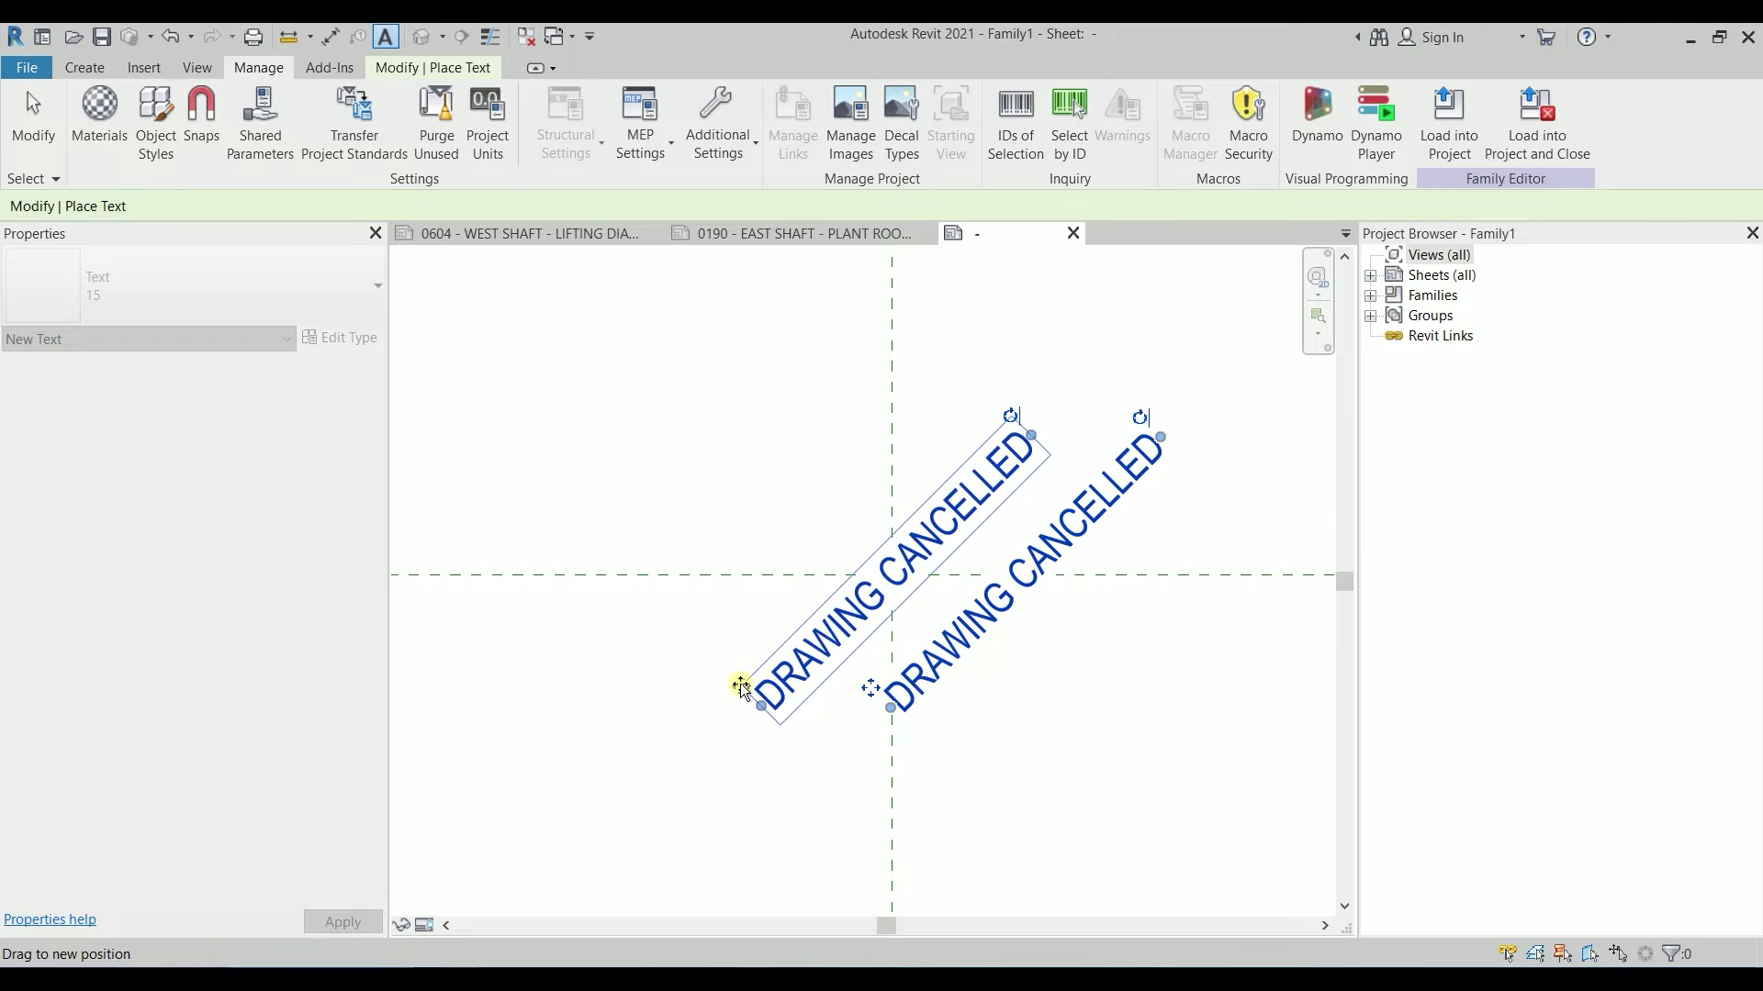
Draw a line about 220 mm long at 45° in subcategory 7, parallel to and just above the diagonal text.
click(88, 71)
click(175, 115)
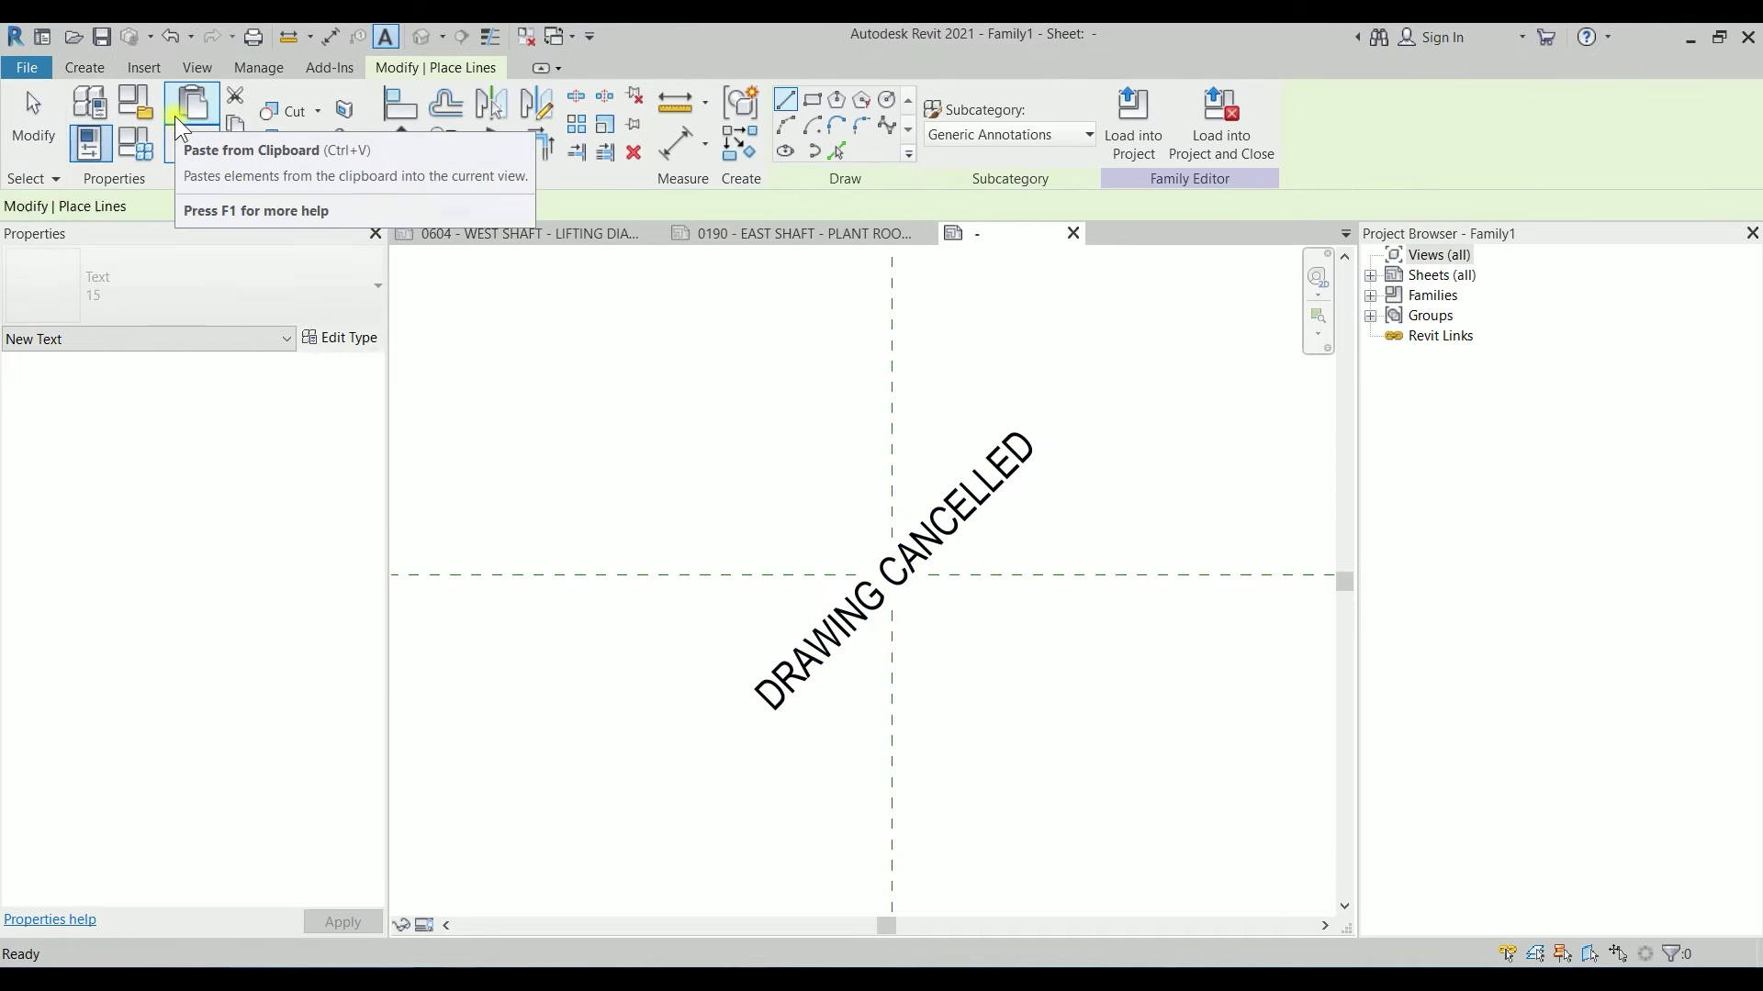
click(993, 135)
click(982, 179)
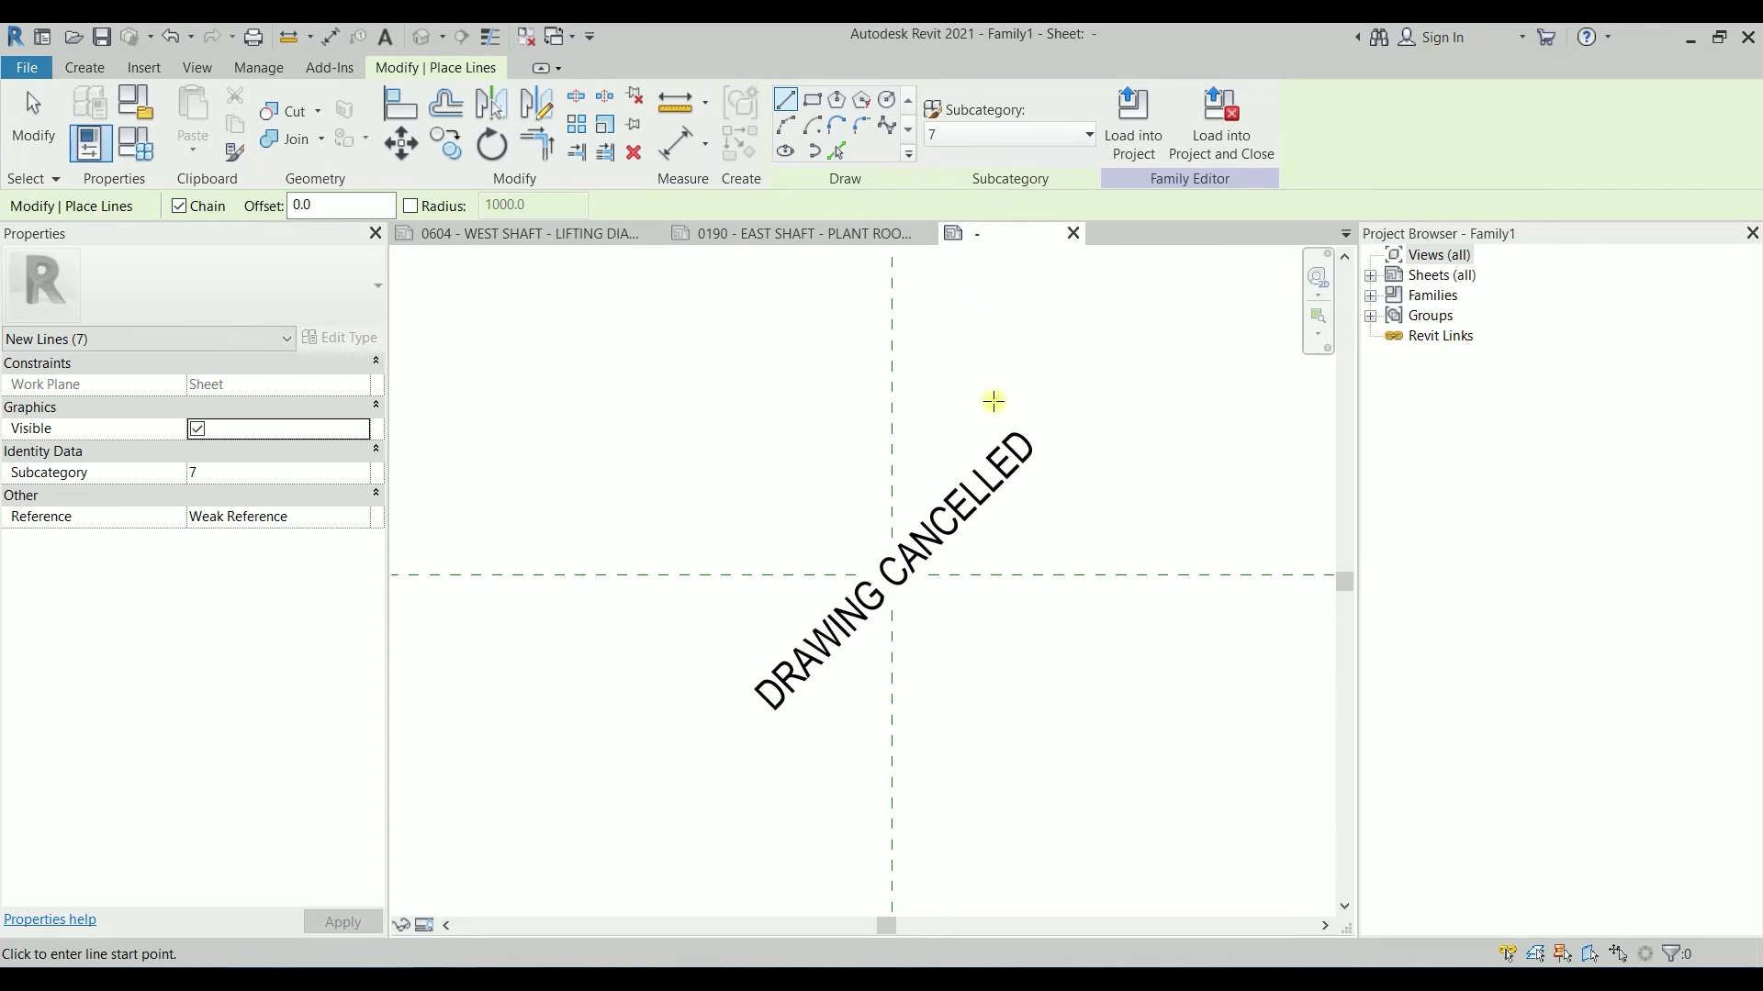
click(1030, 385)
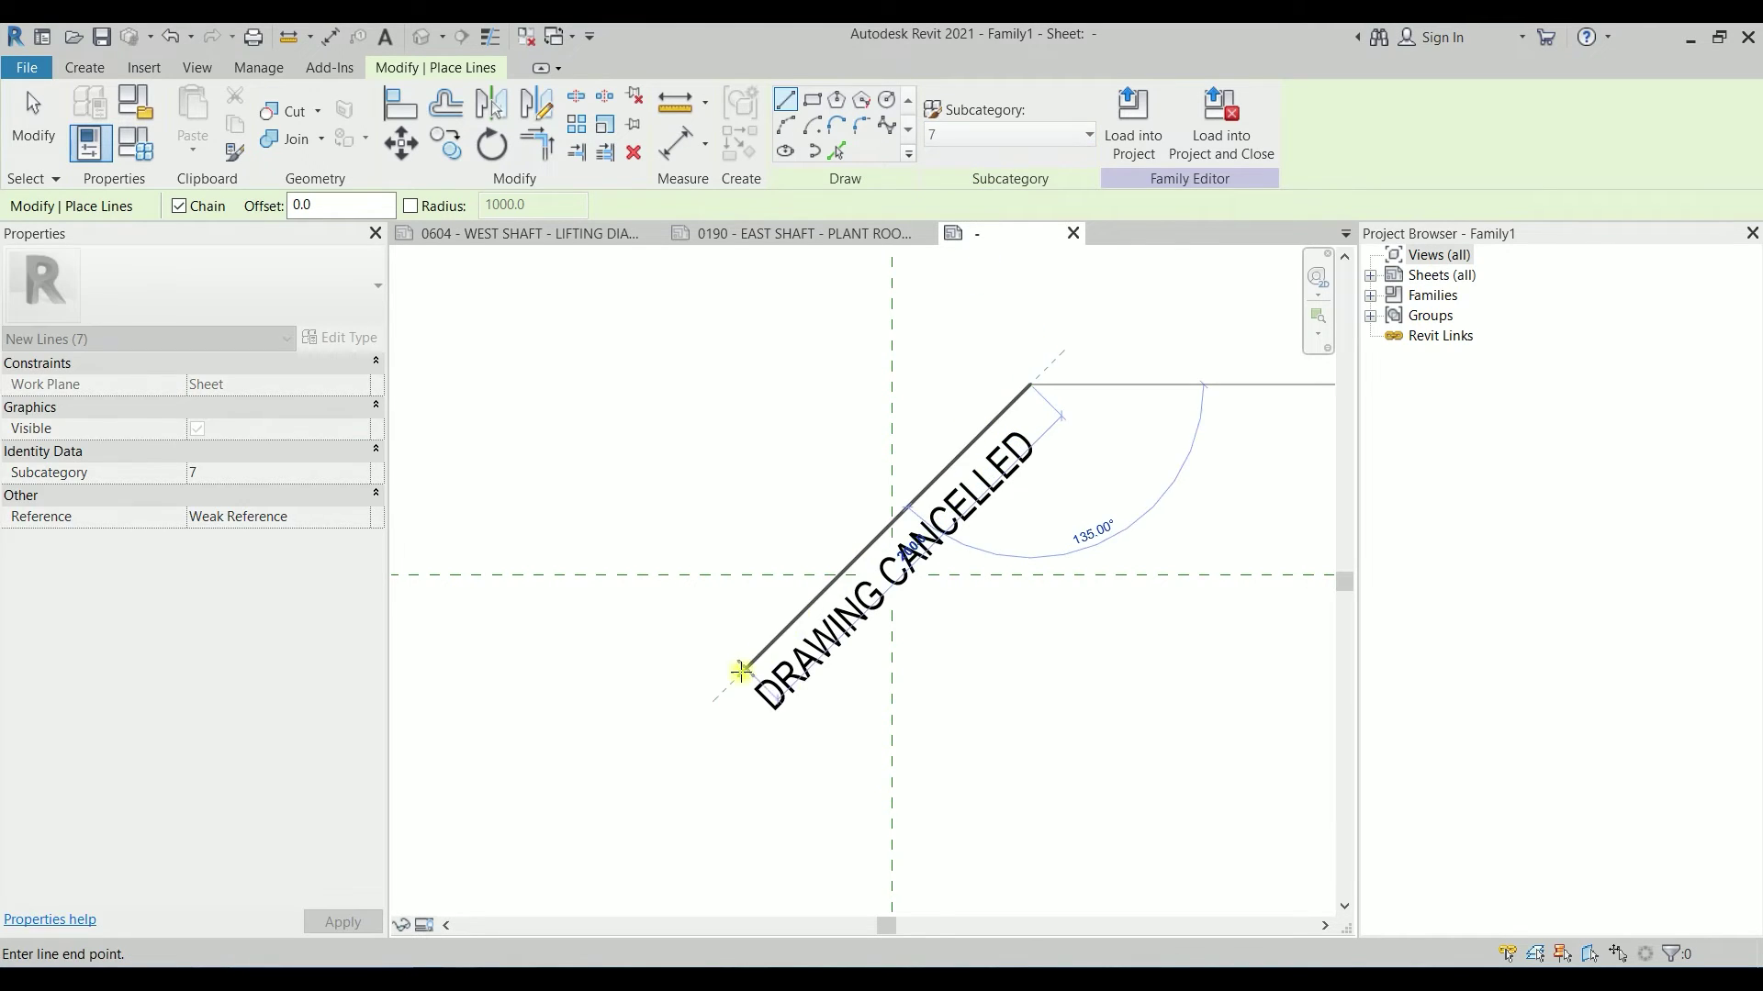
click(715, 692)
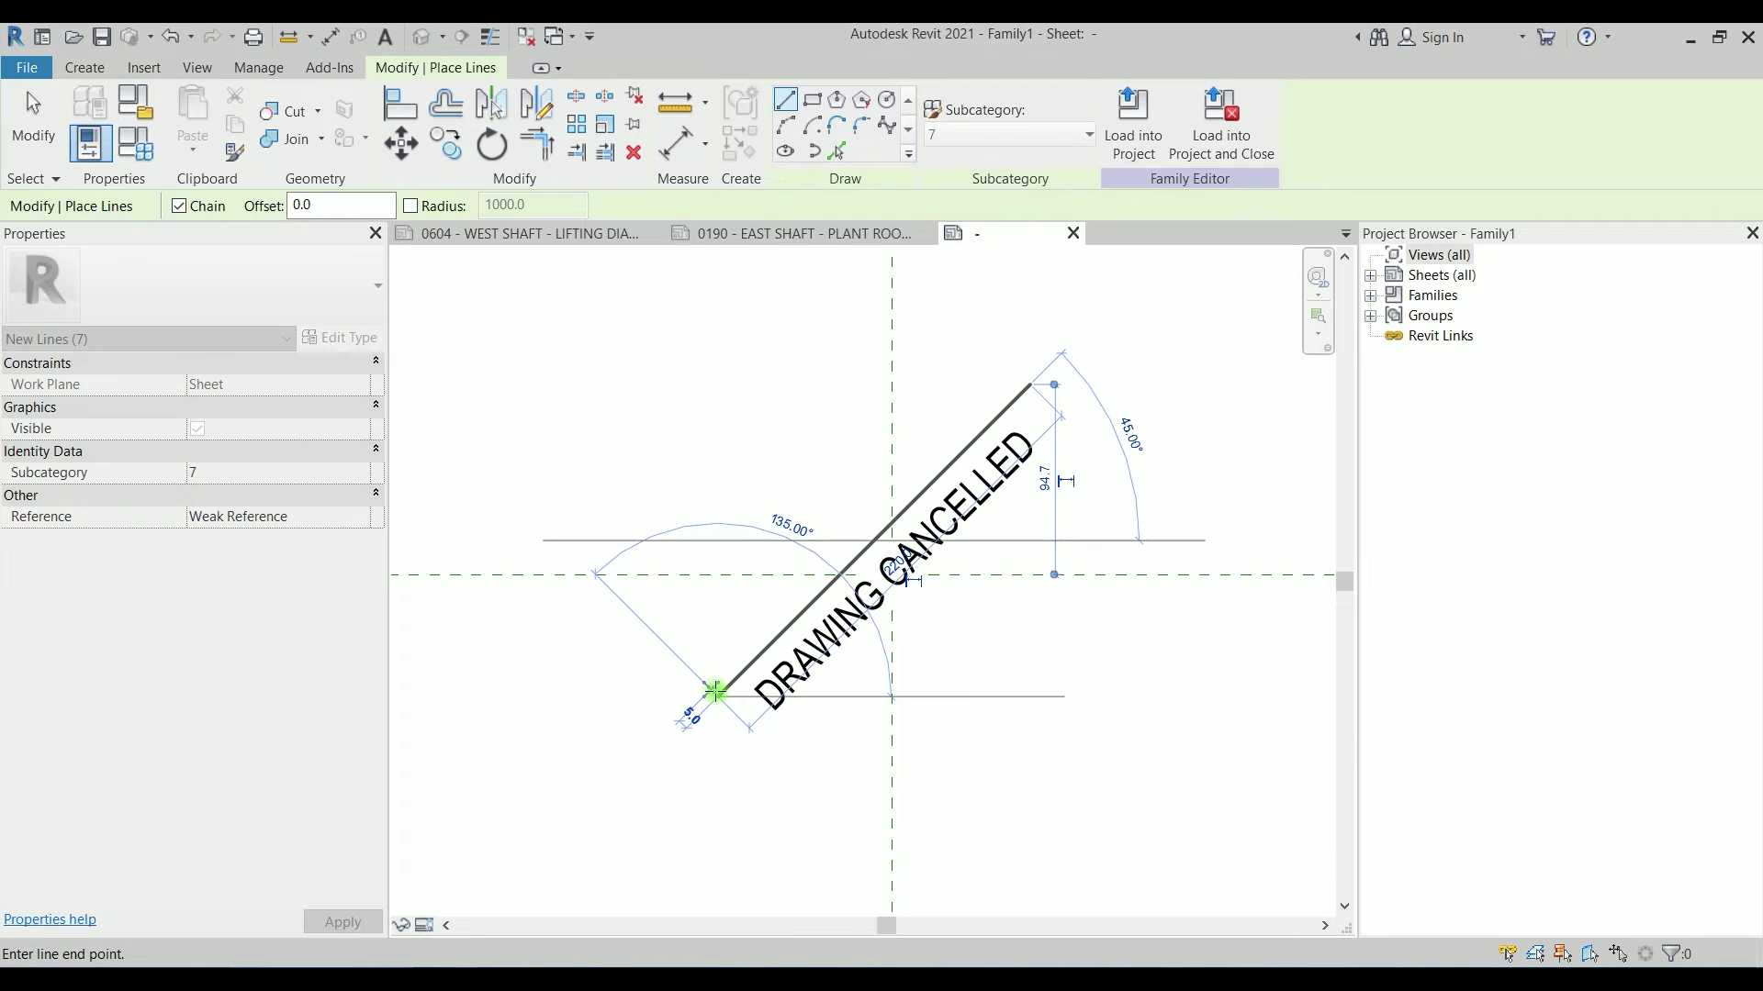
key(Escape)
key(Escape)
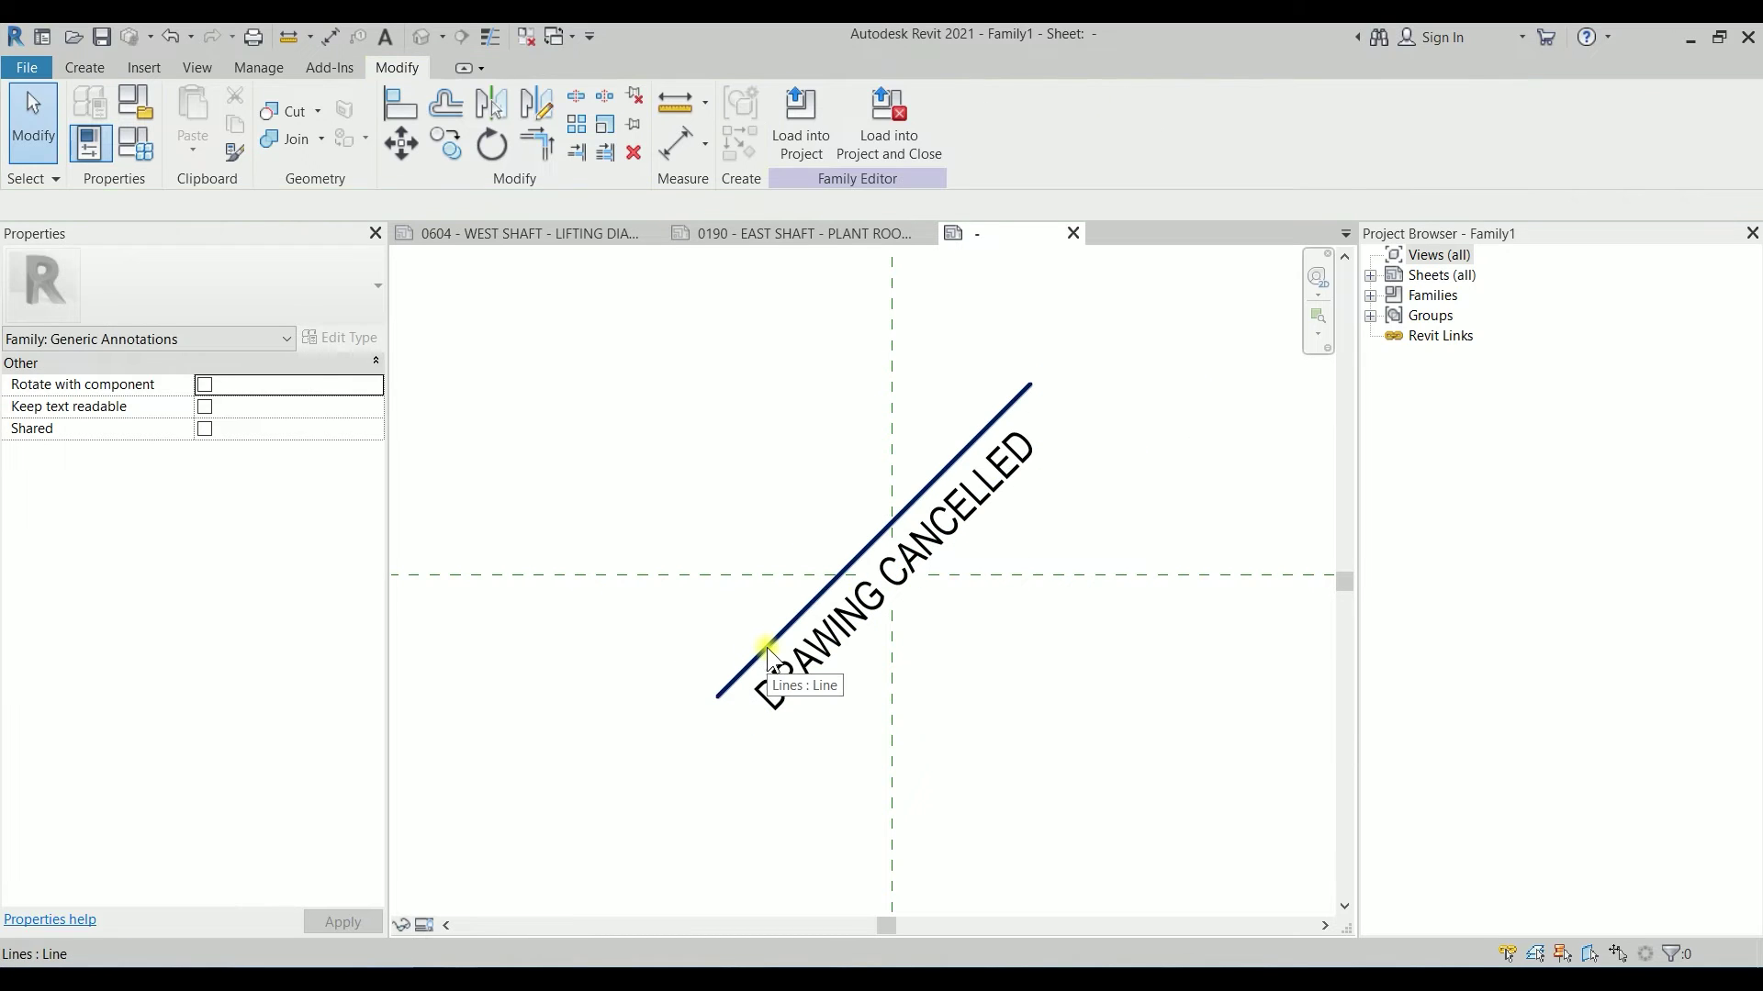
Mirror a copy of the diagonal border line to the other side of the text, about a 45° axis through the reference plane intersection.
click(768, 647)
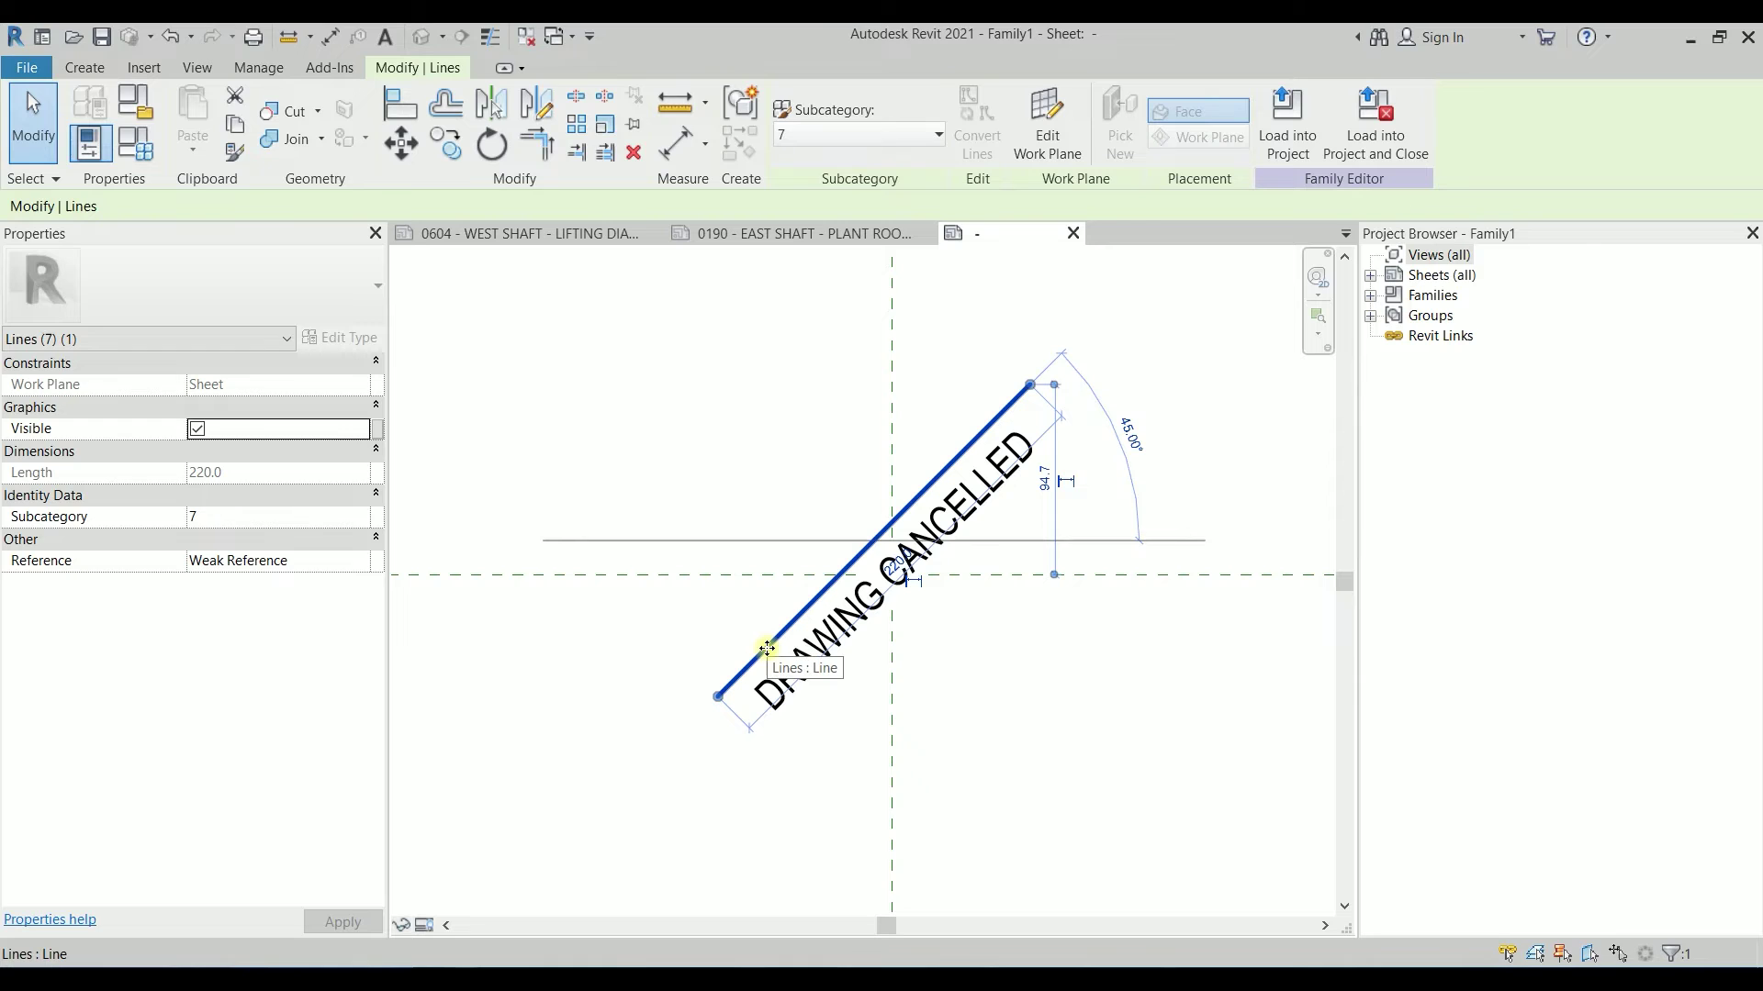
key(d)
key(m)
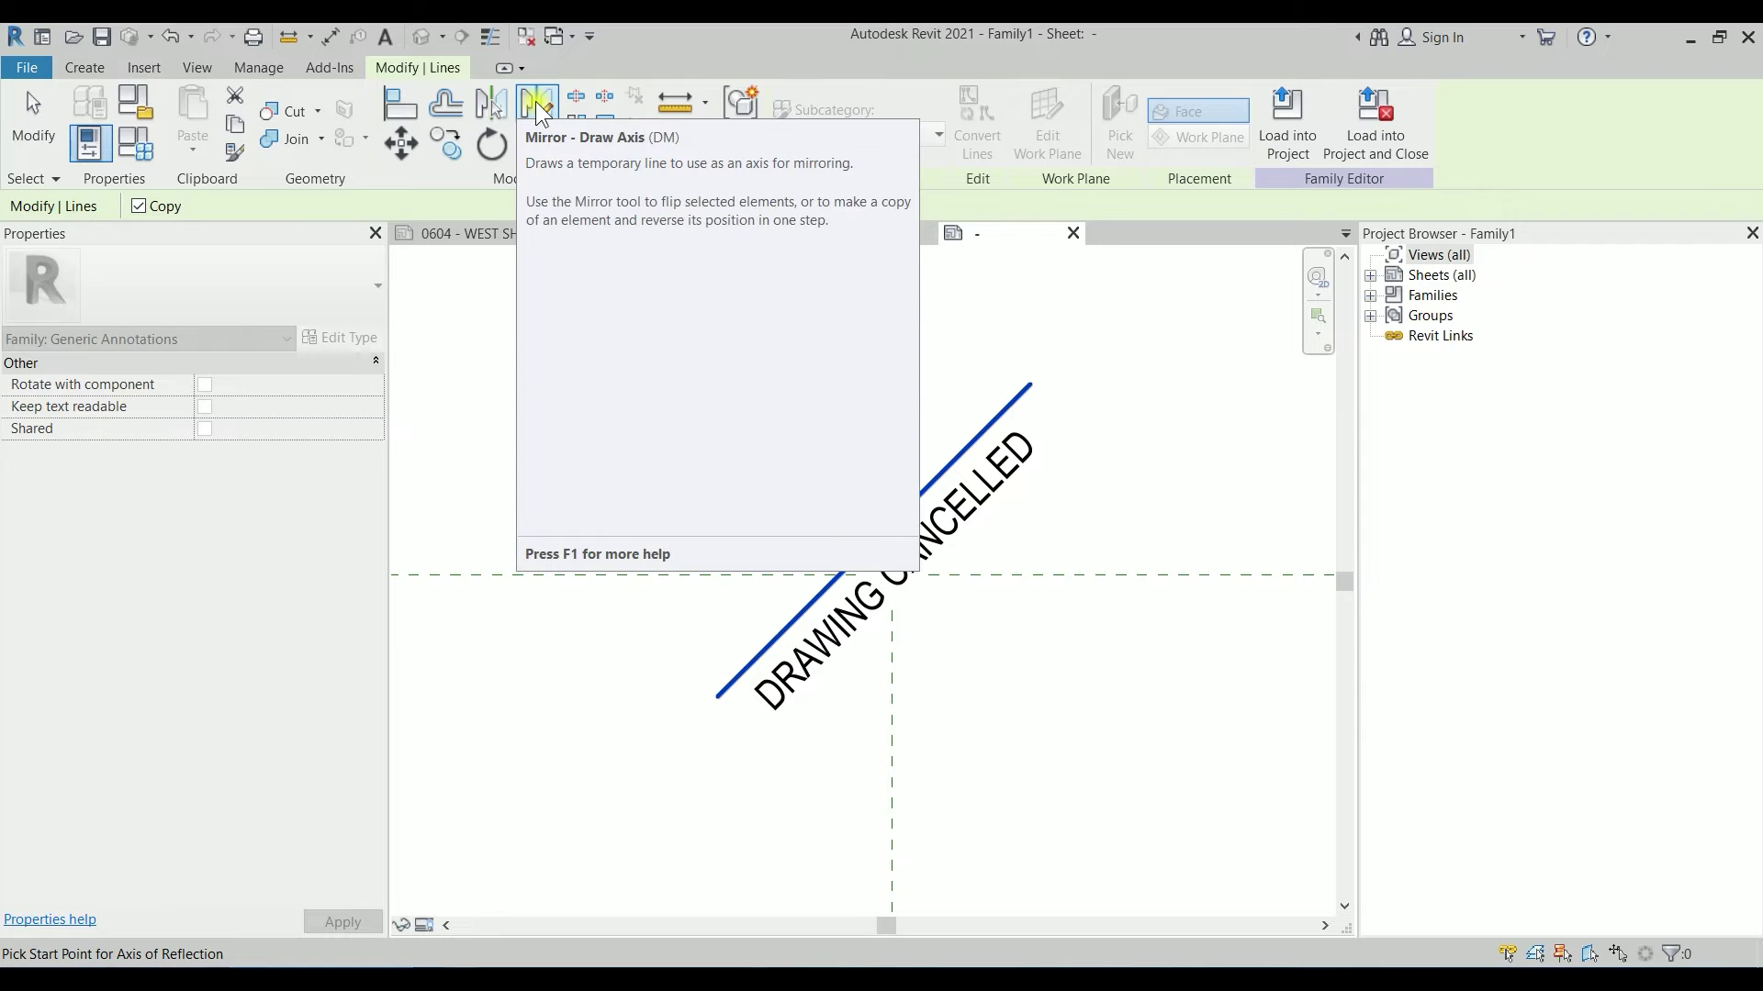
click(892, 575)
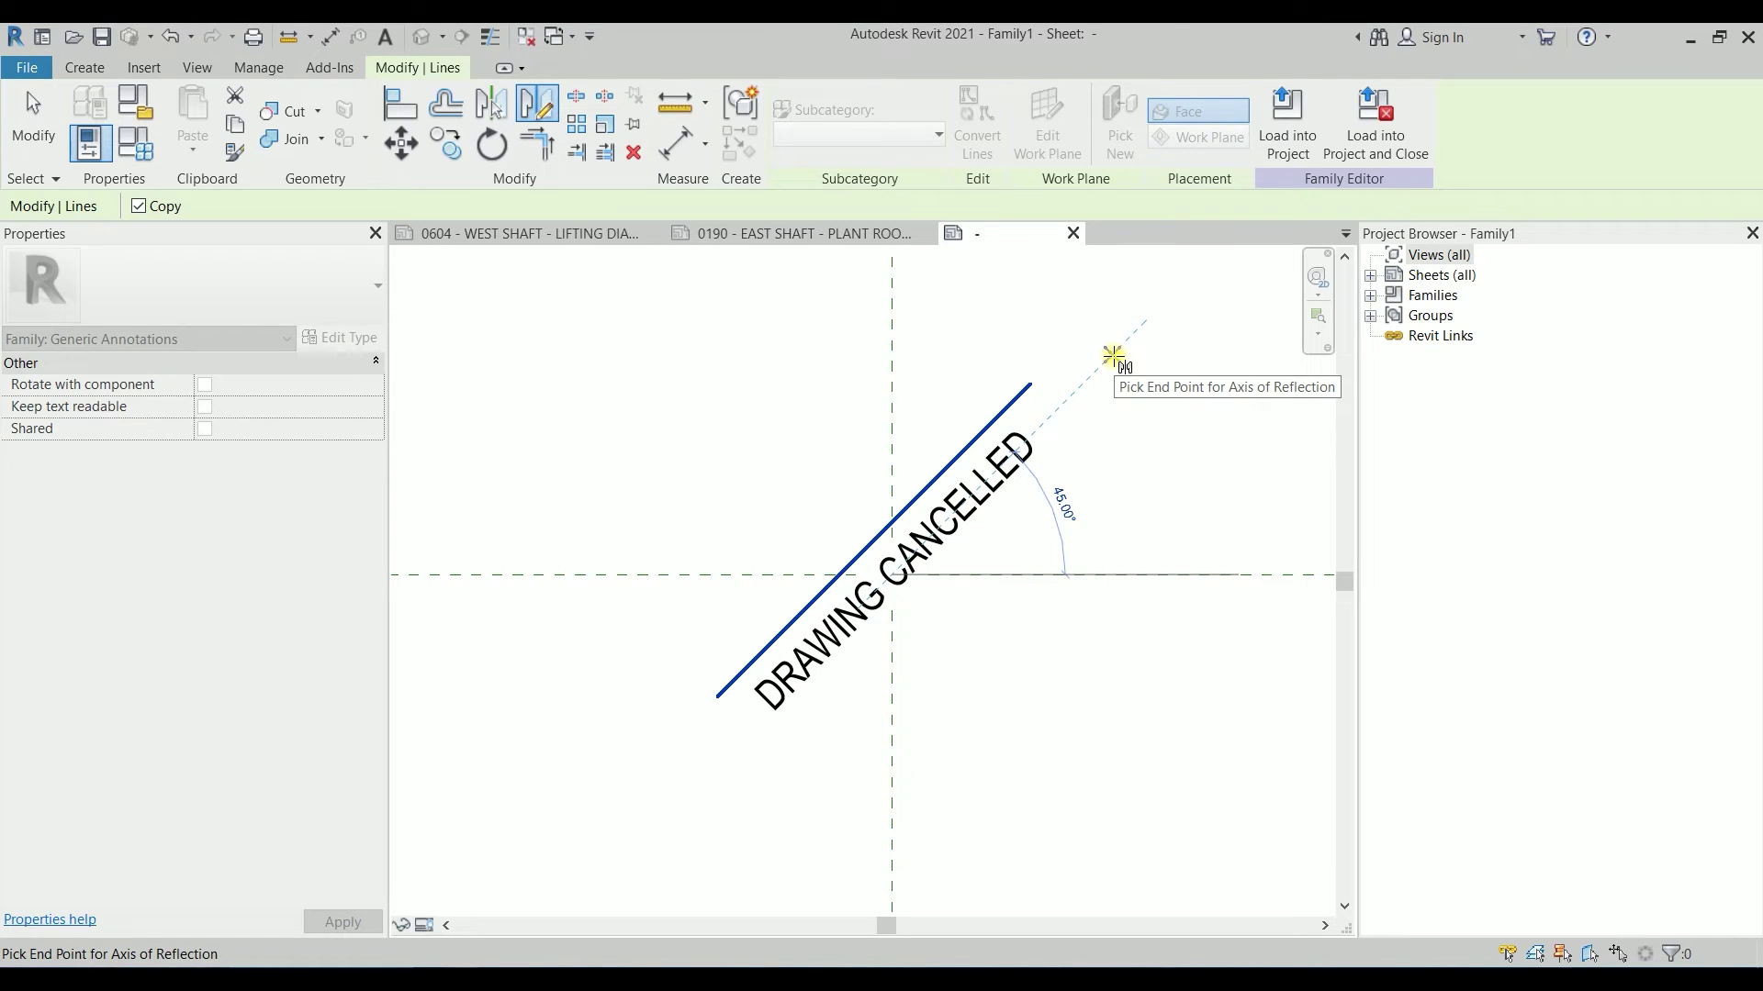
click(1114, 356)
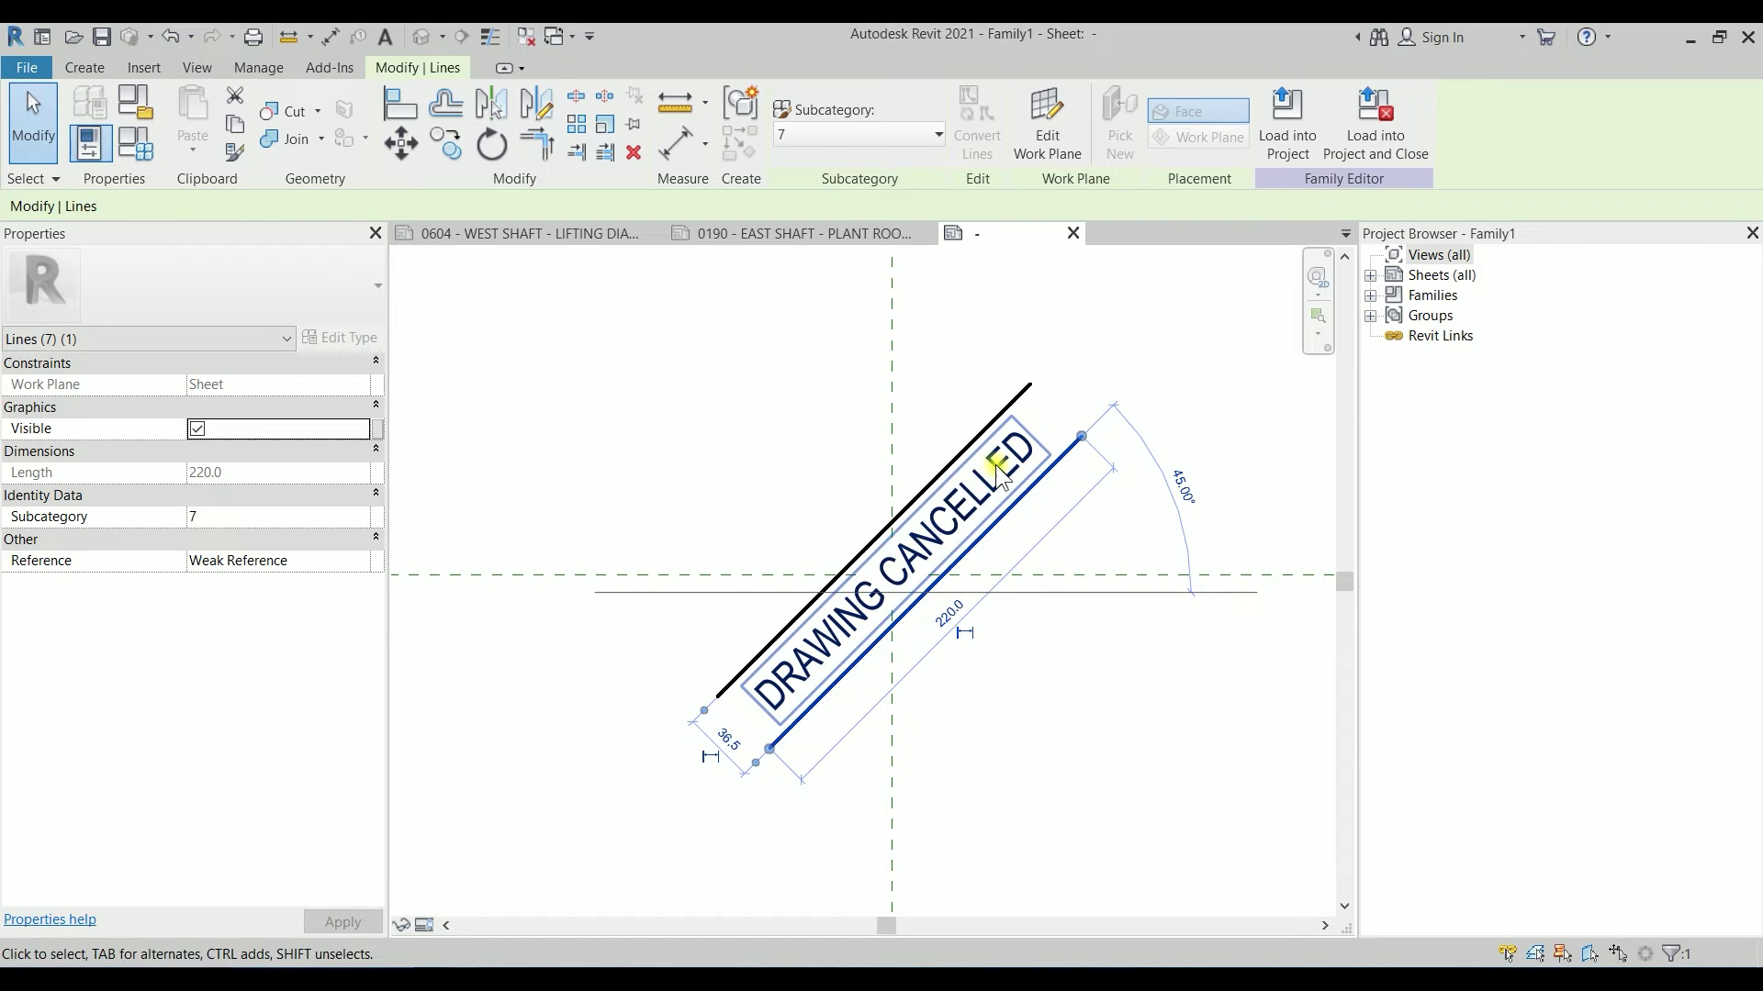
click(1014, 341)
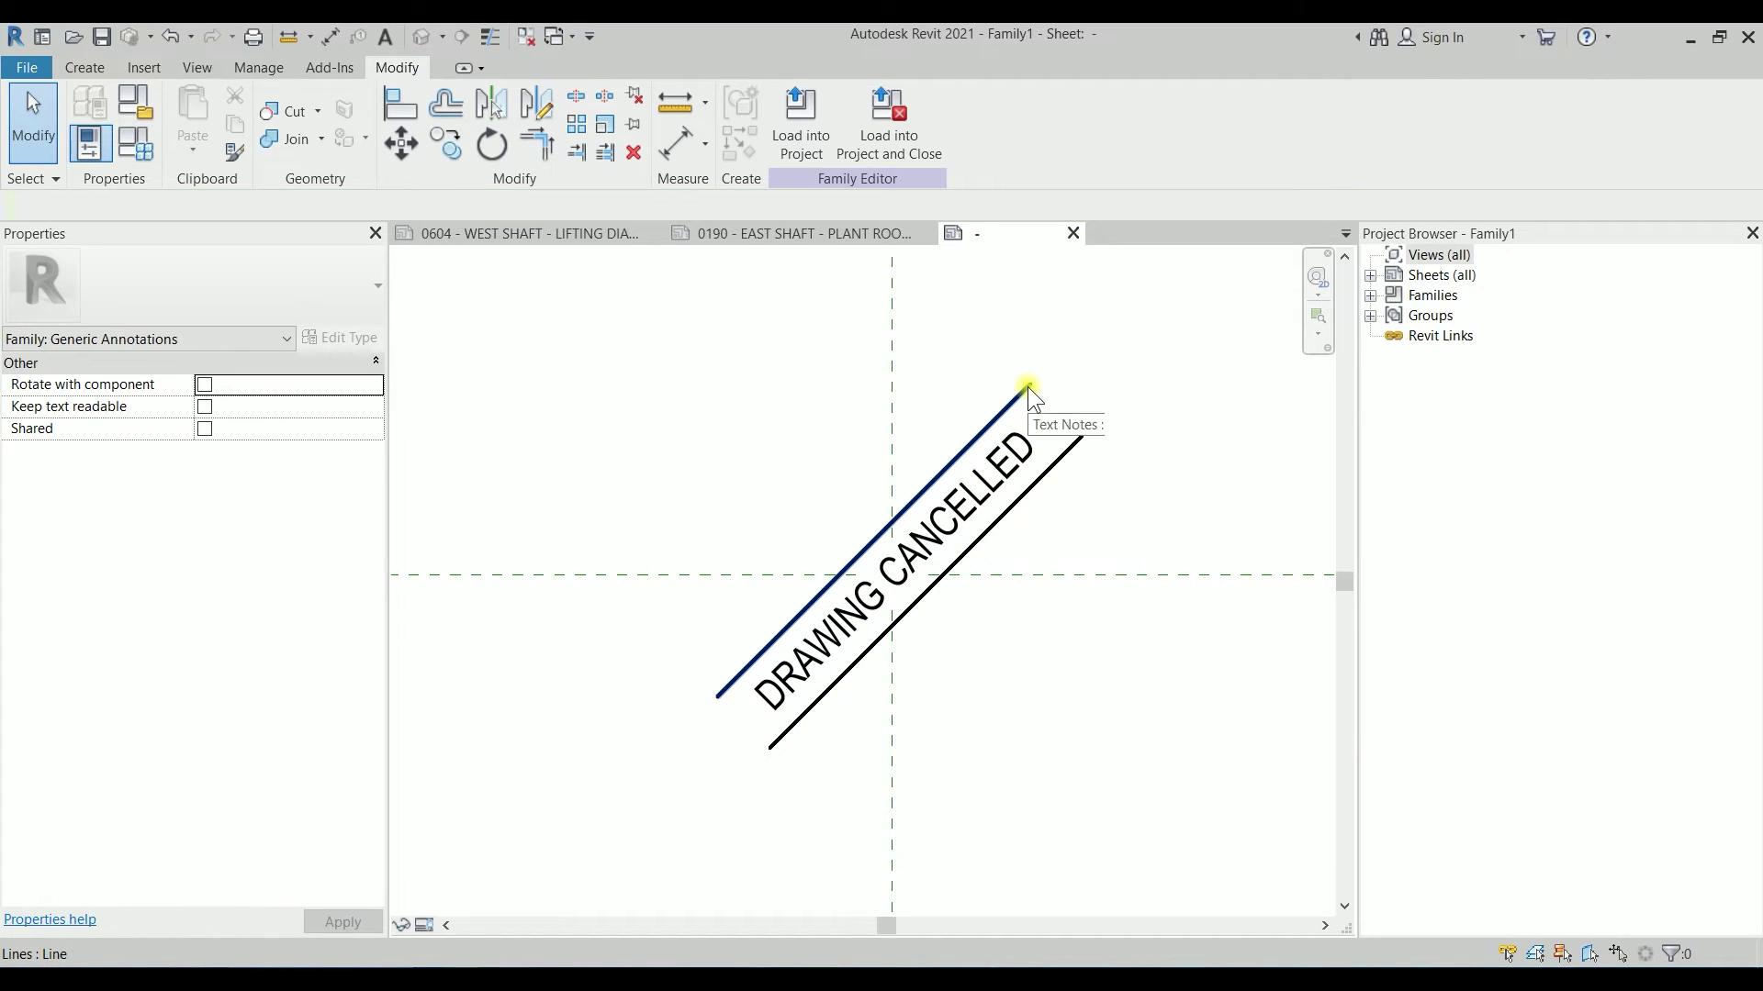
Save the family to the Desktop as DRAWING CANCELLED STAMP_MR BIM with a maximum of 1 backup.
click(40, 76)
mouse_move(87, 363)
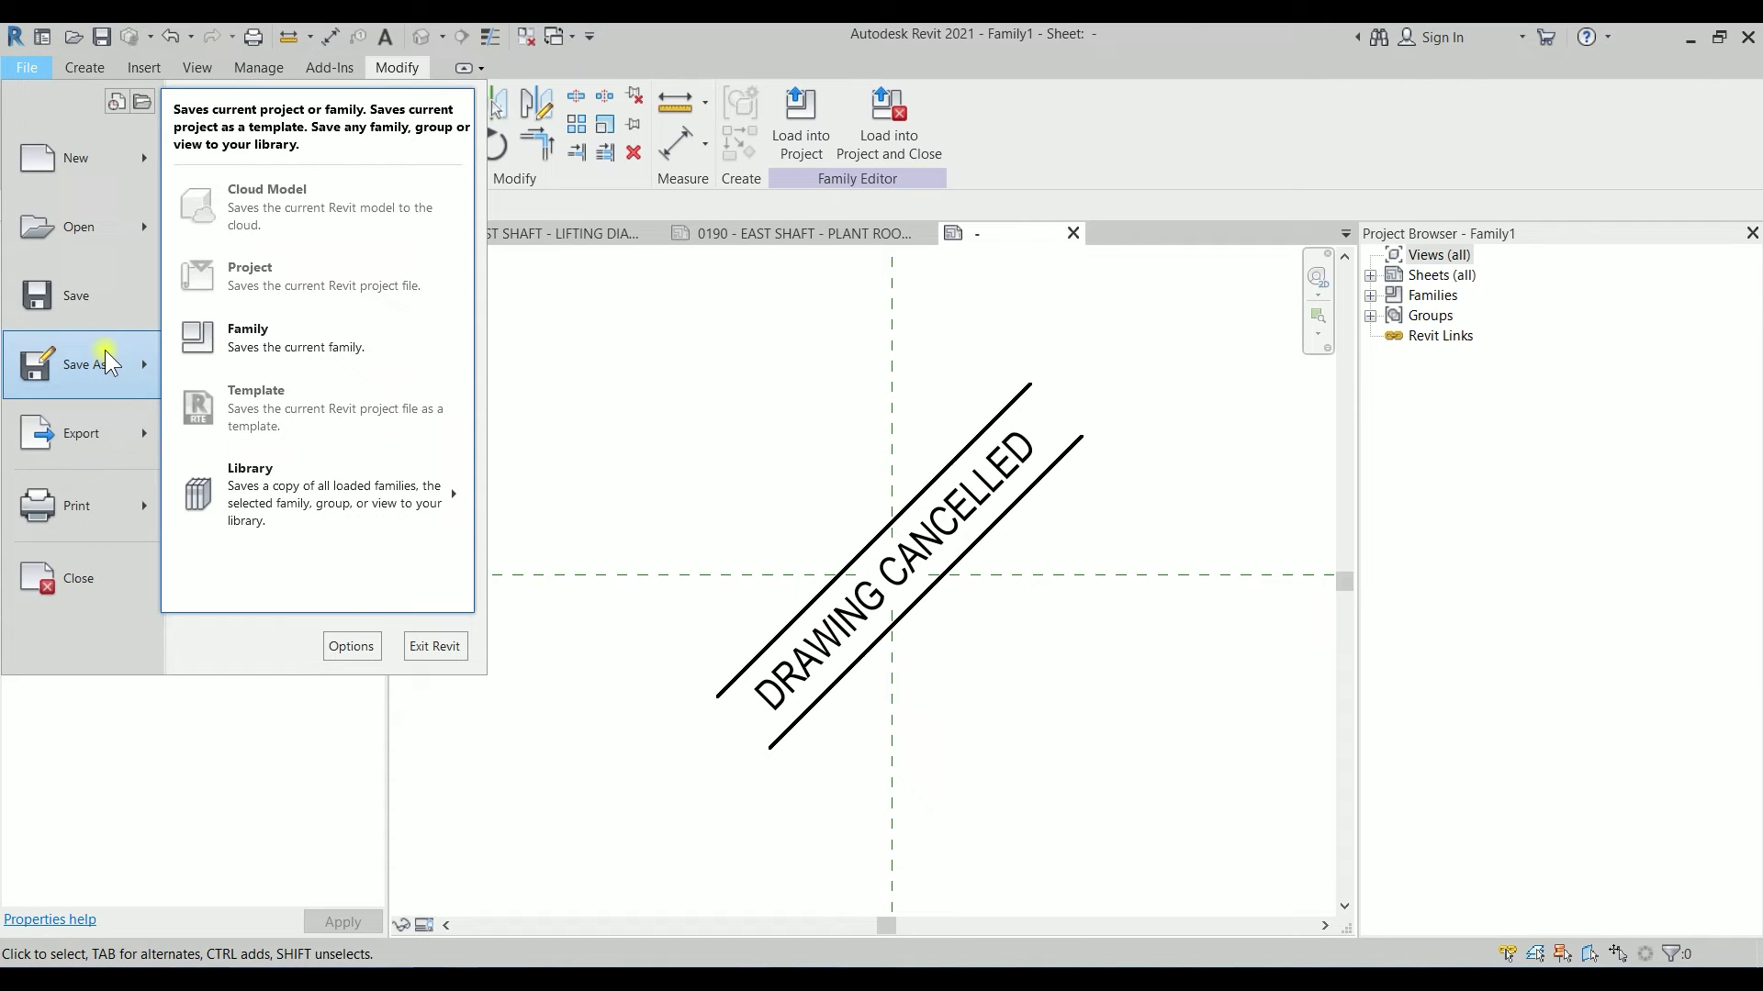
click(194, 348)
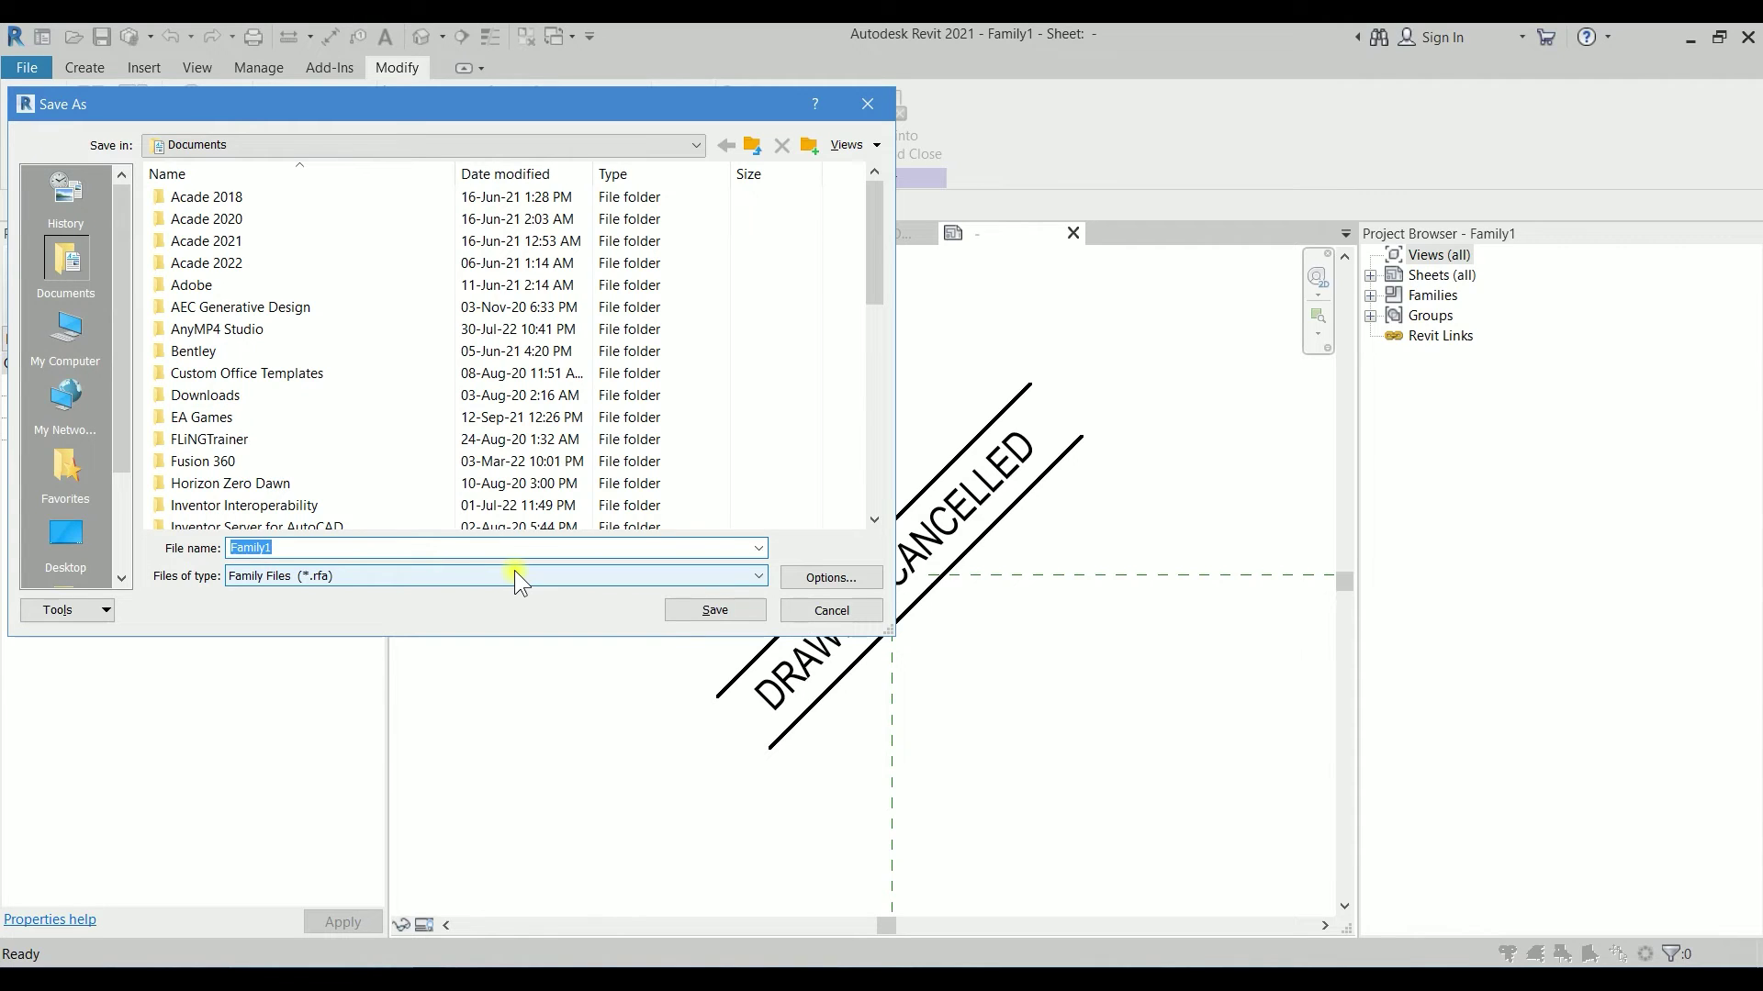
text(DRAWING CANCELLEC)
text( STAMP_MR BIM)
click(478, 548)
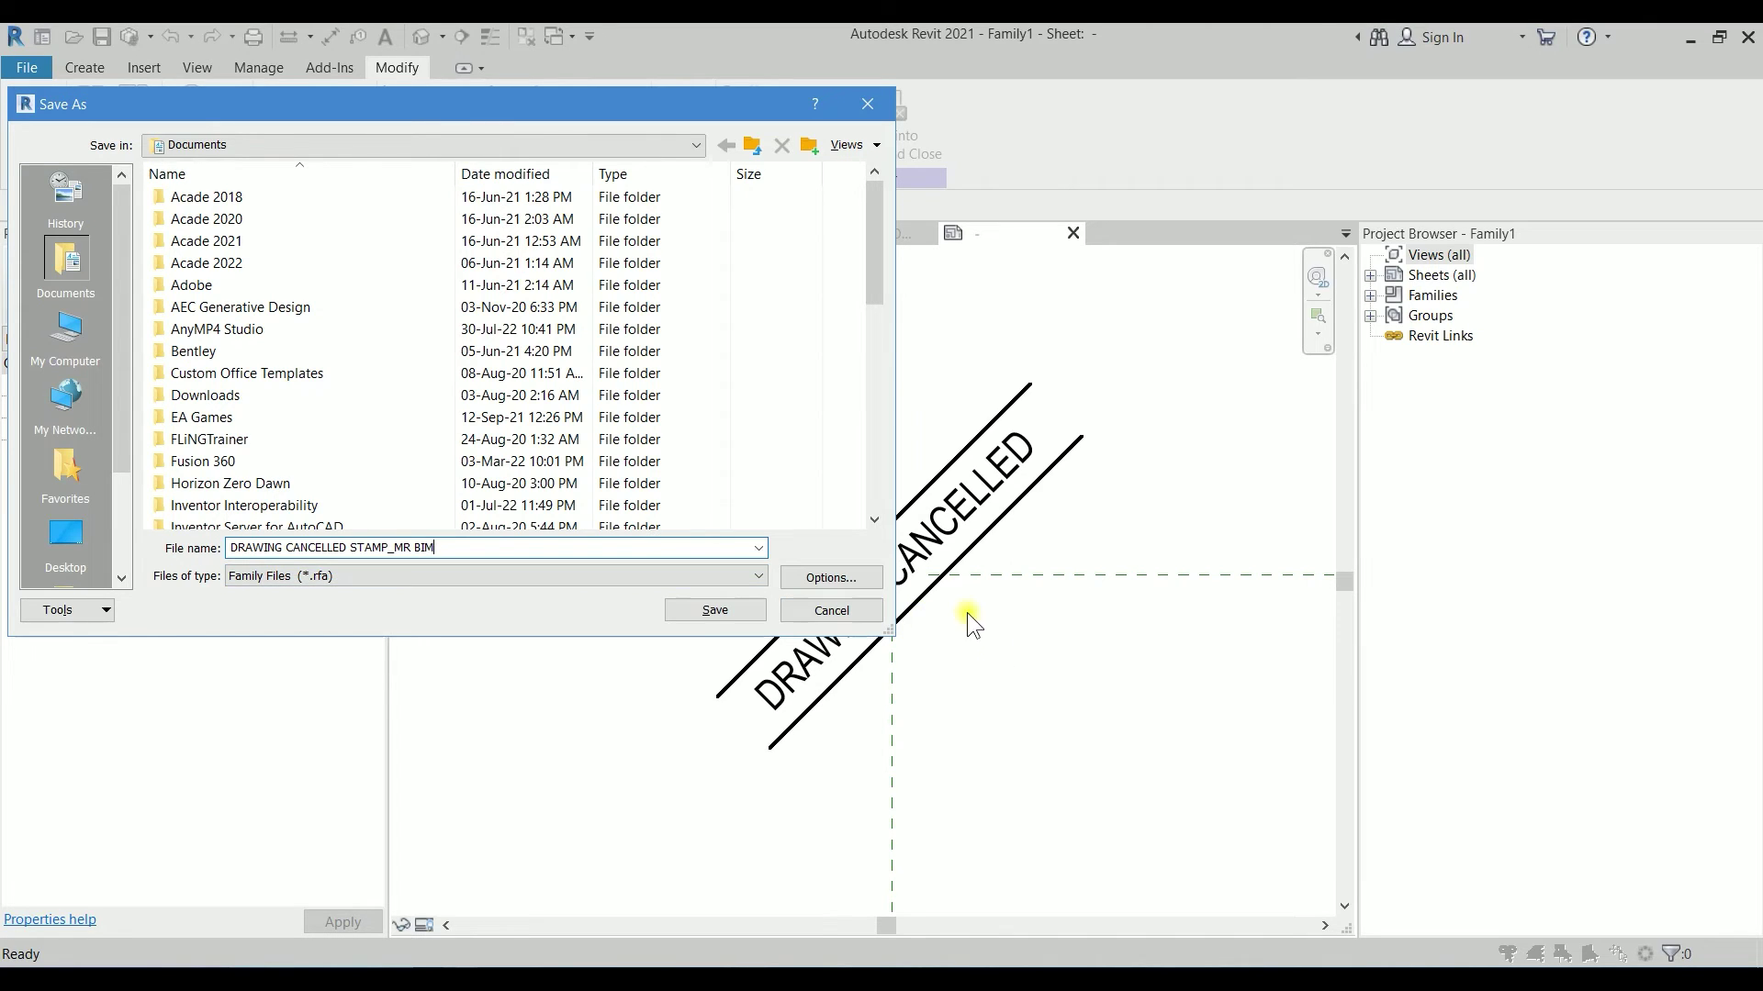
click(831, 577)
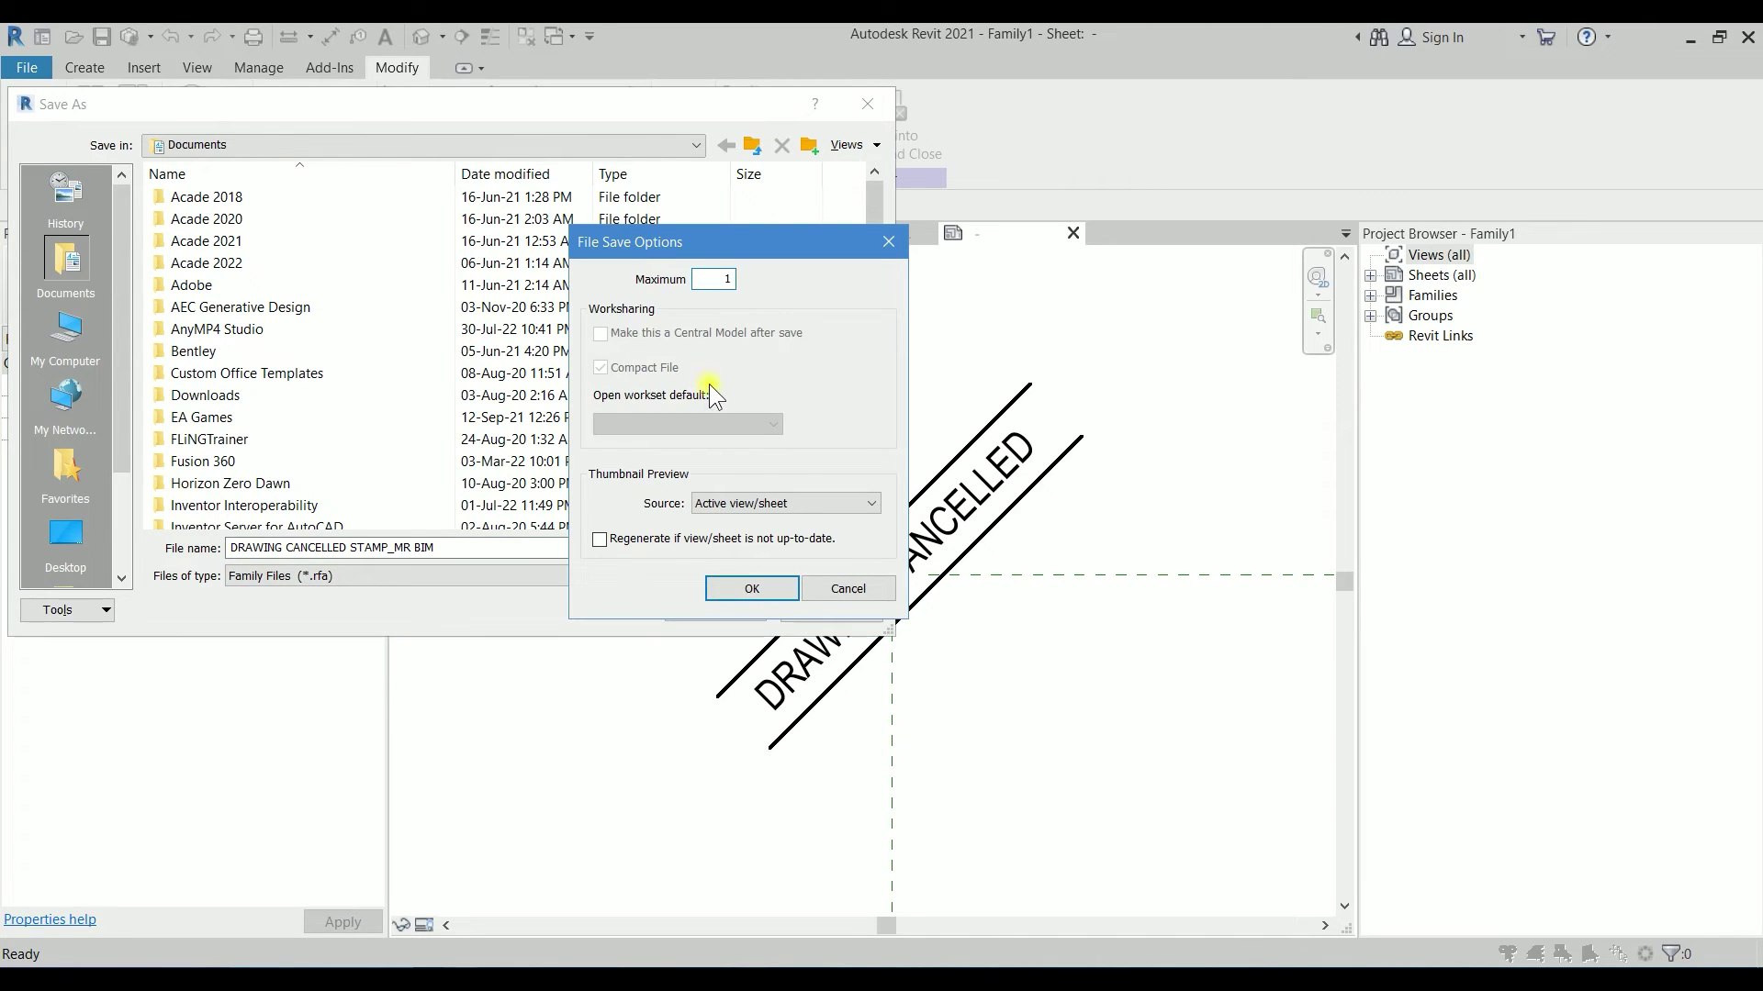
click(771, 589)
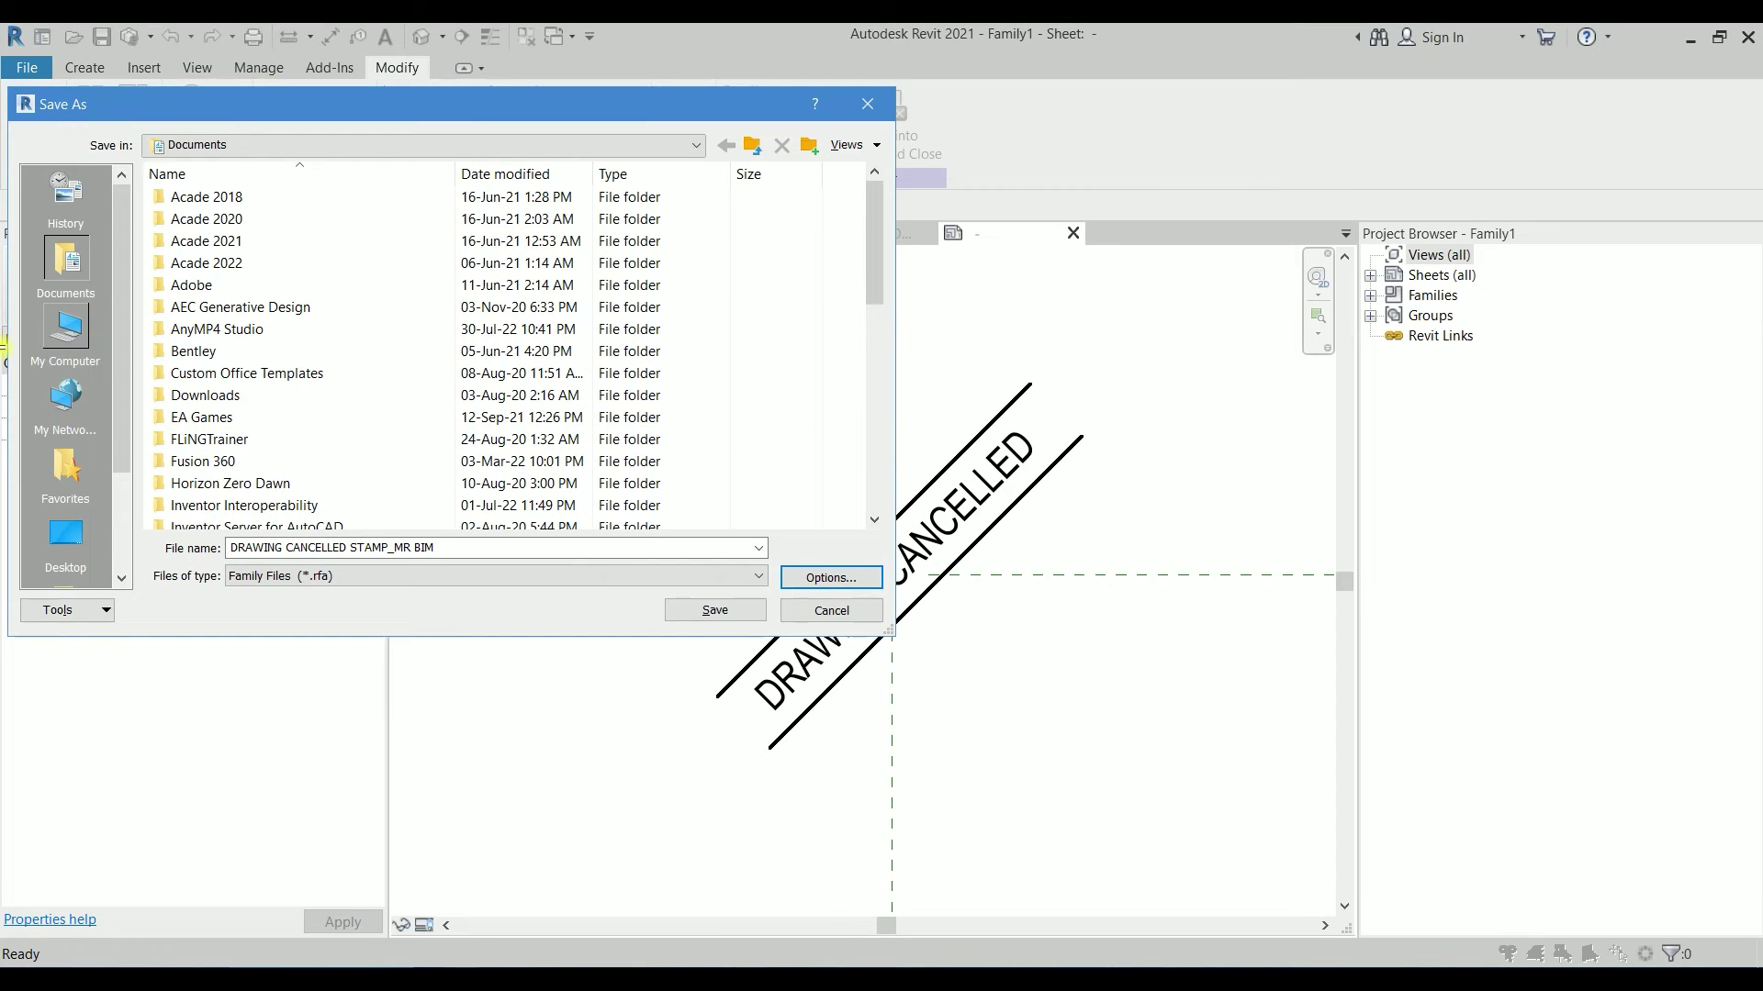
click(60, 542)
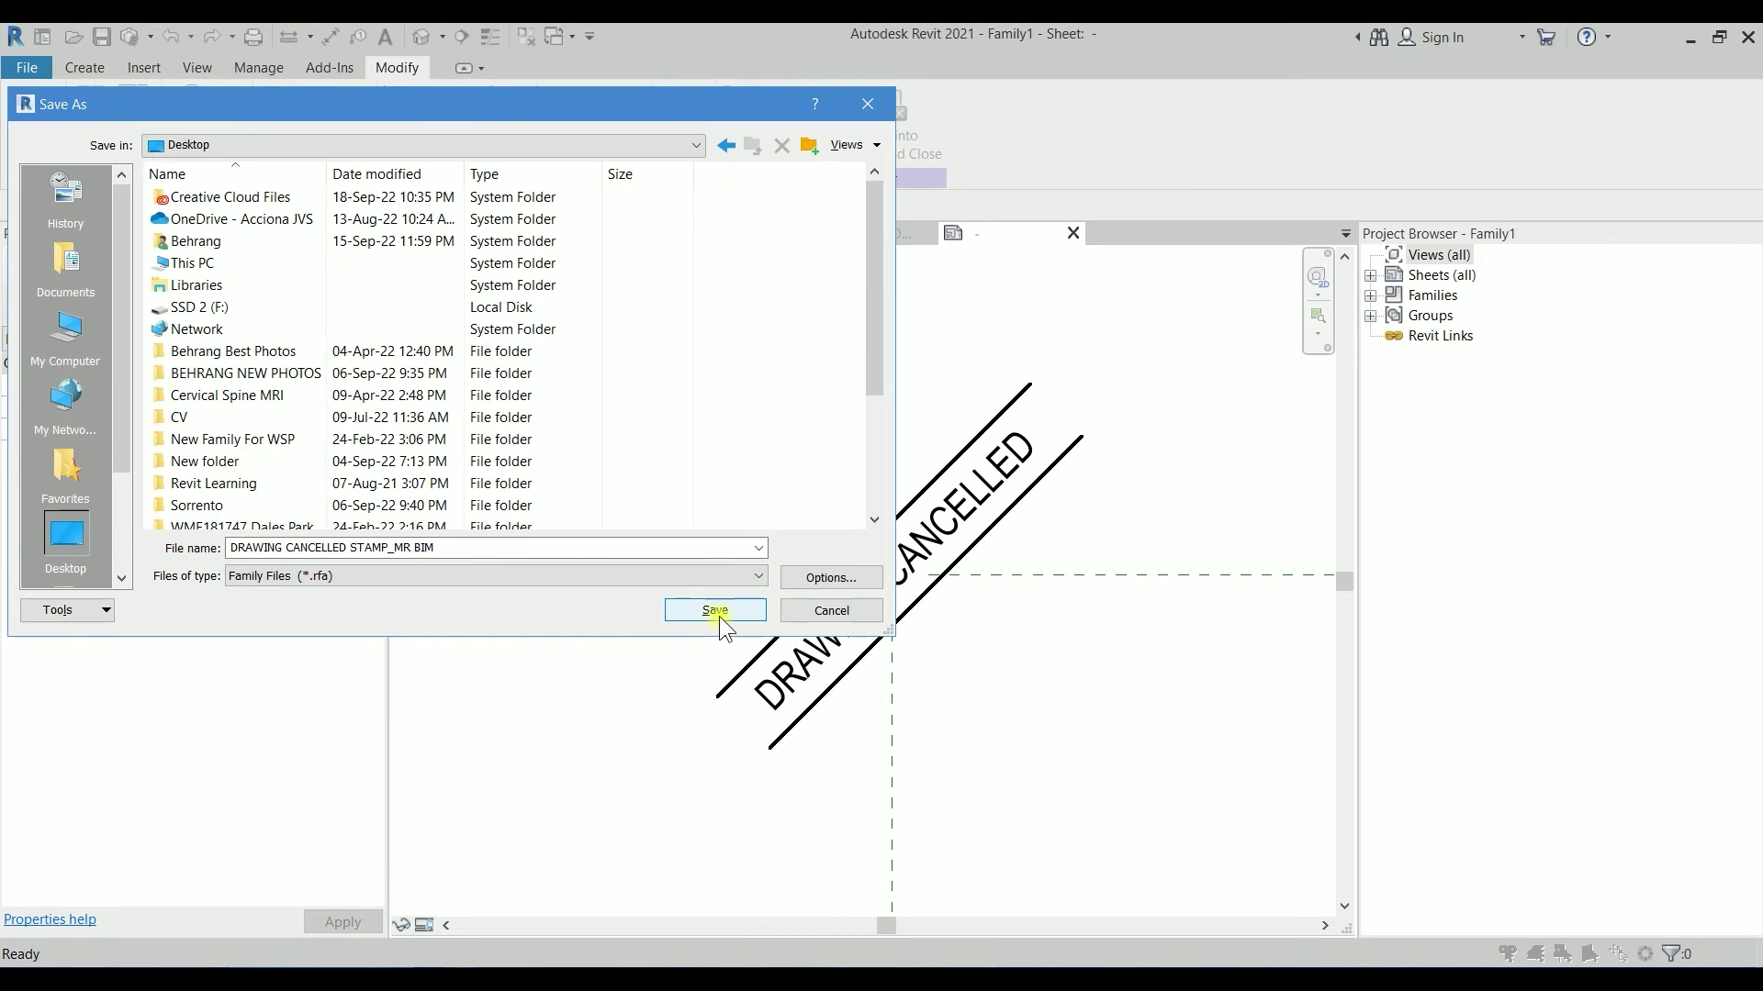
click(715, 611)
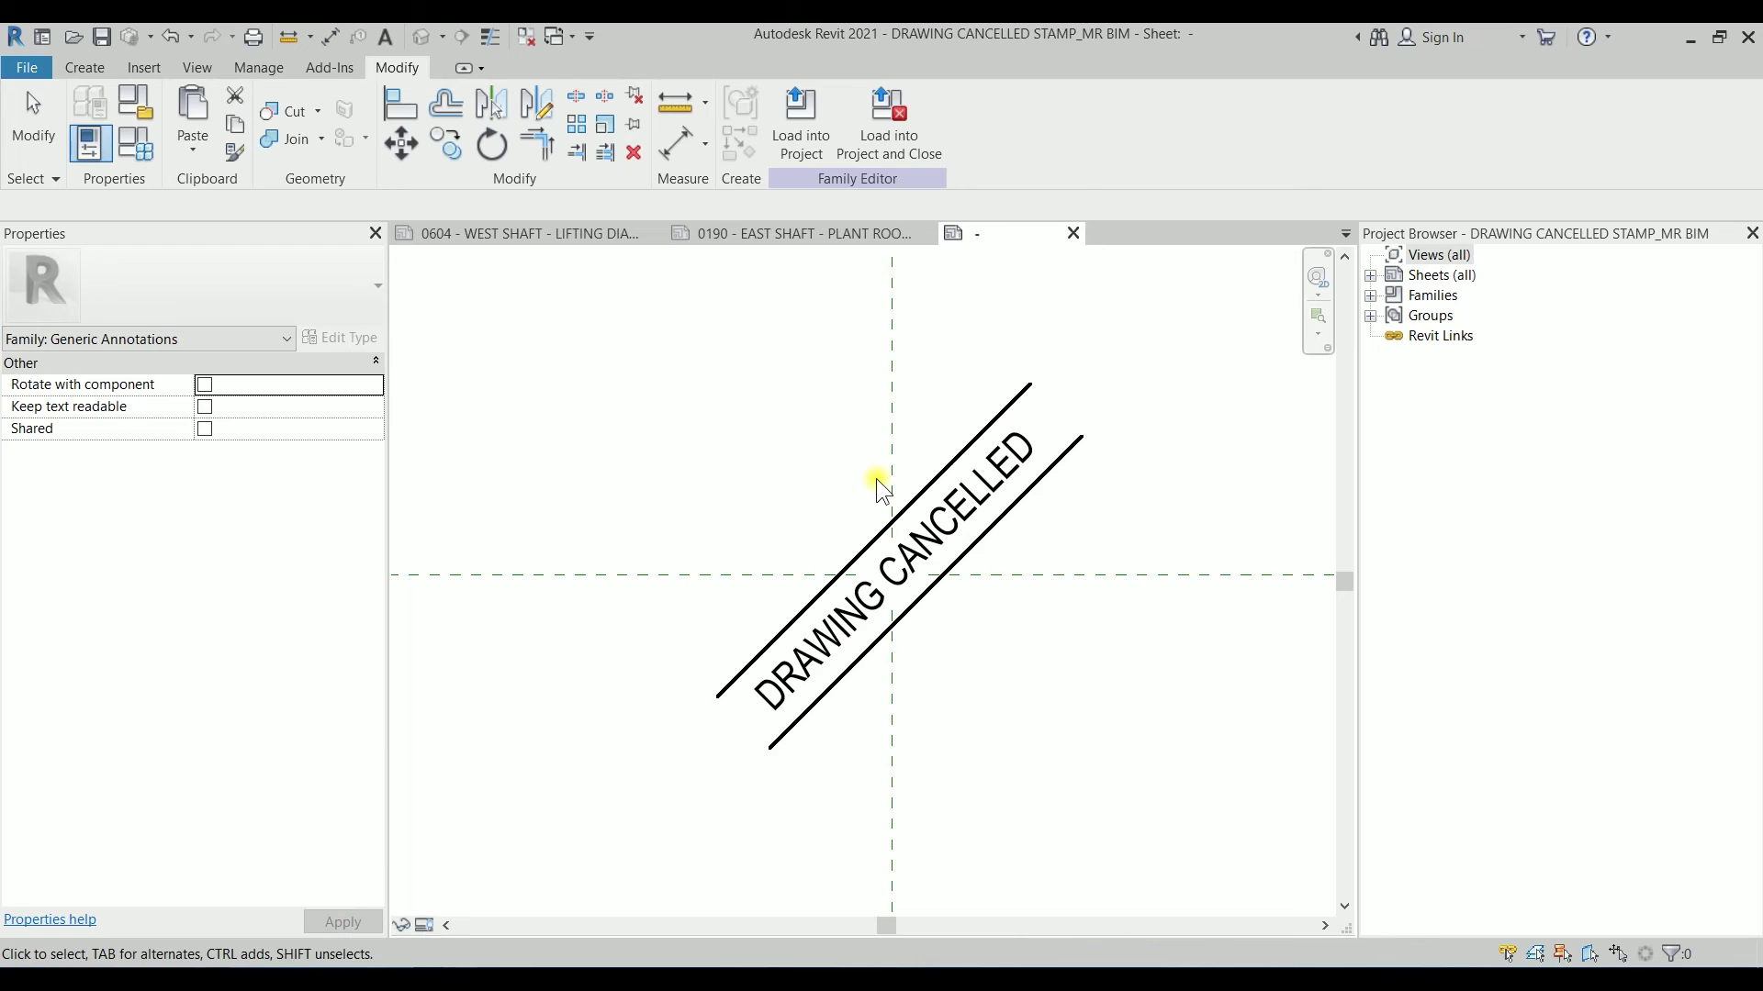
Load the stamp family into the project, closing the family file, and place one instance on sheet 0190 just below the existing stamp.
click(887, 124)
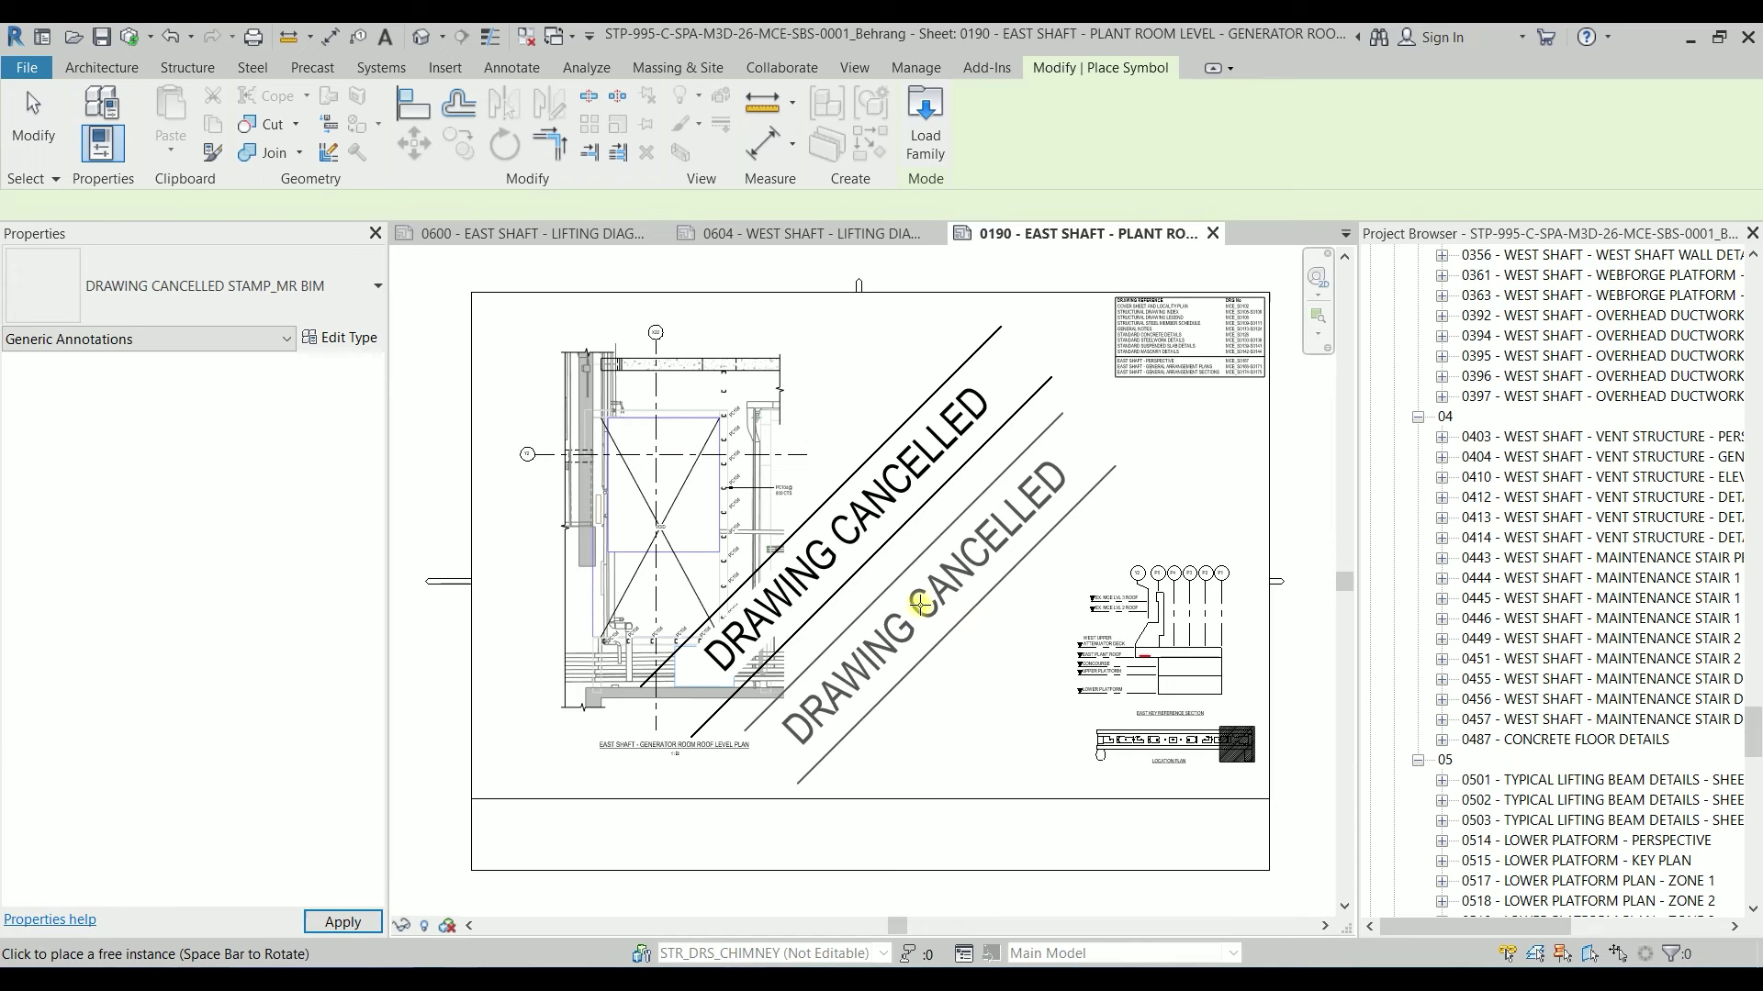
click(919, 597)
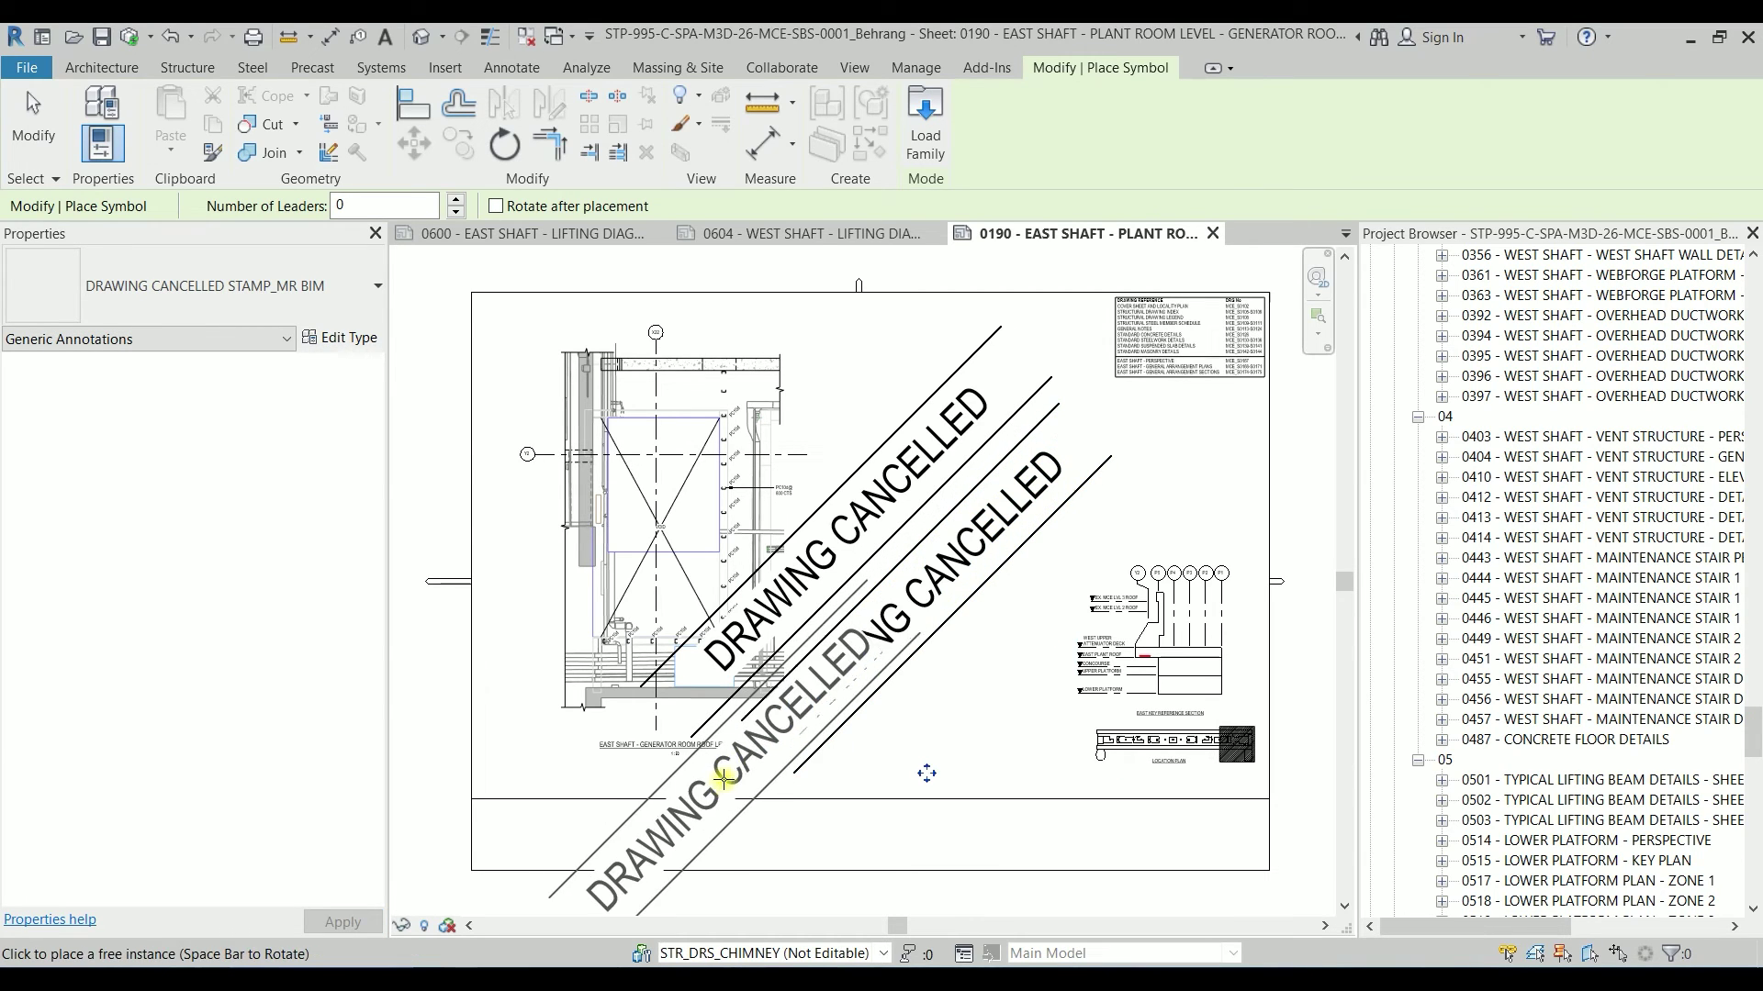
key(Escape)
key(Escape)
scroll(731, 727, up, 6)
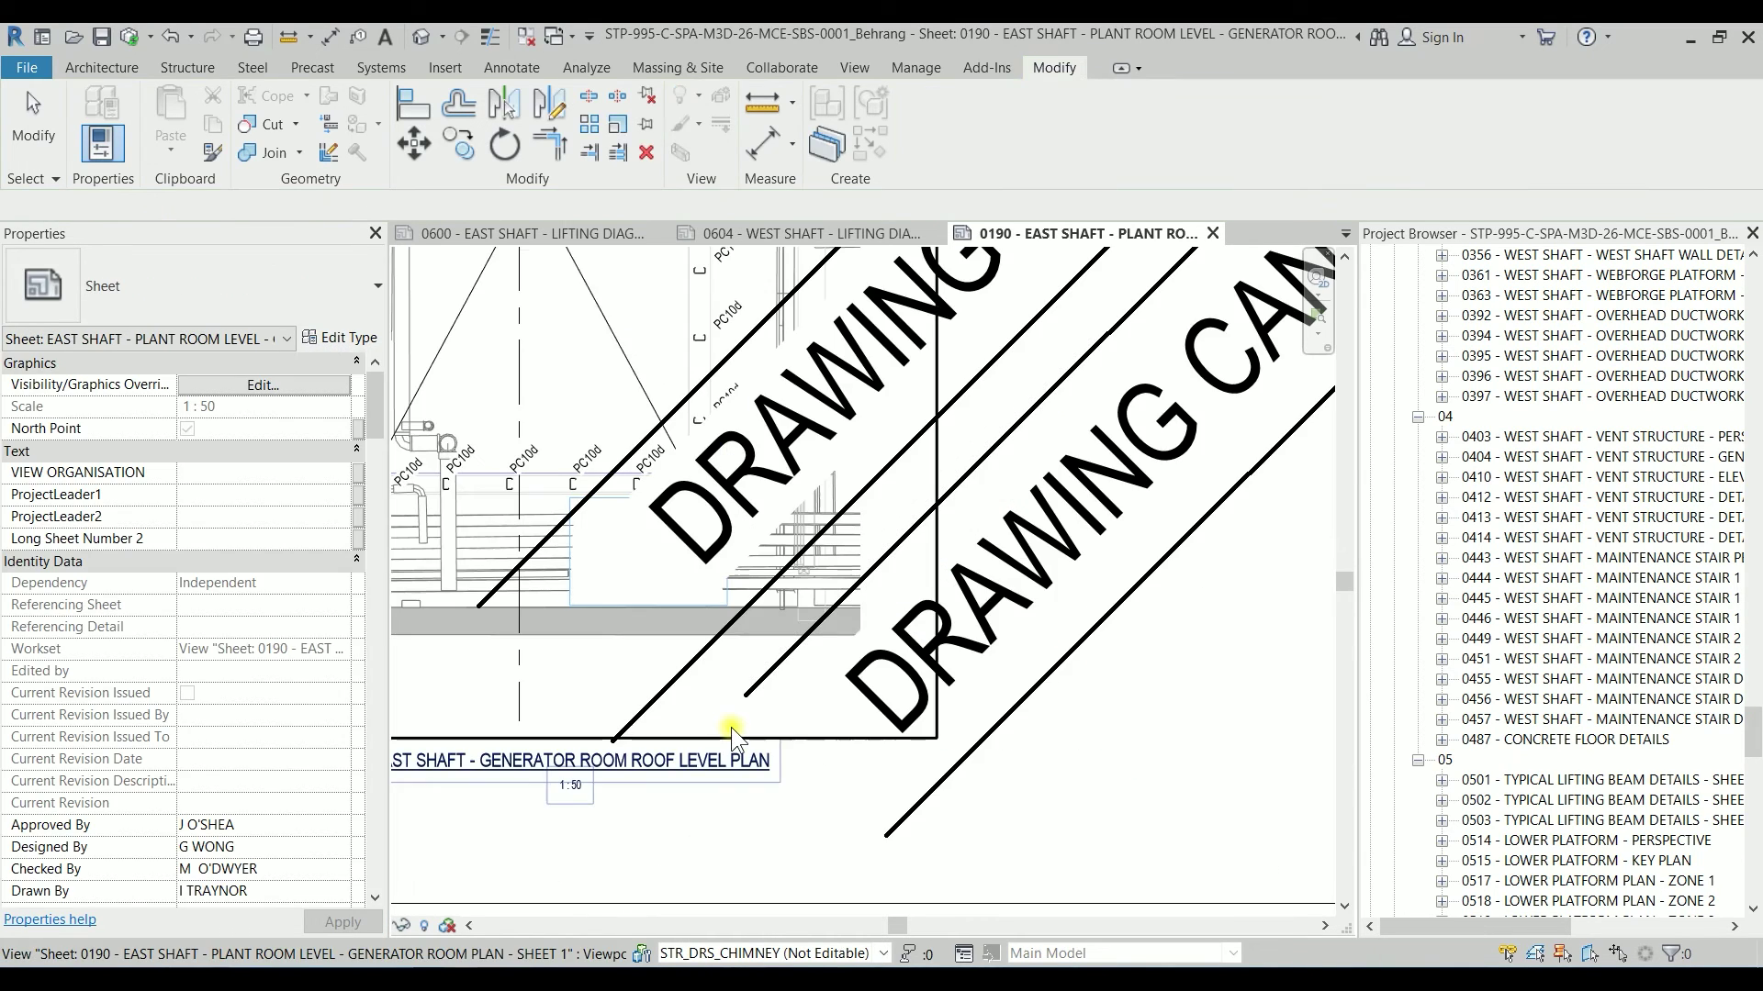
scroll(694, 600, down, 4)
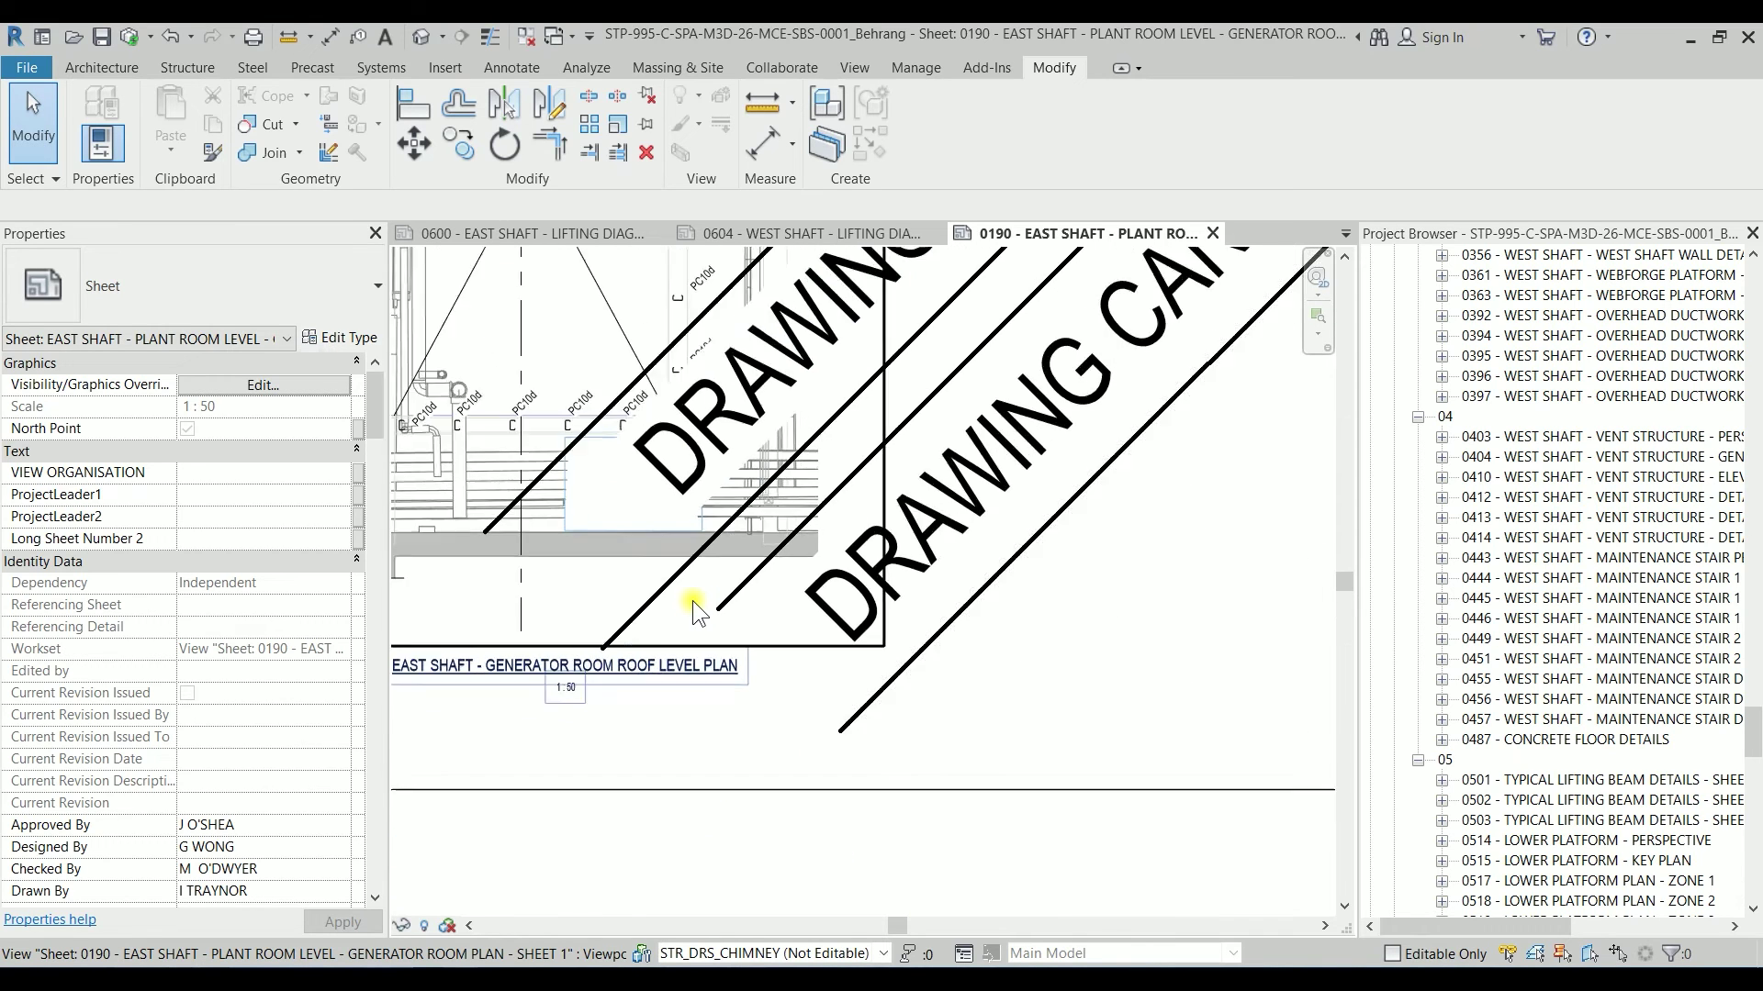
scroll(984, 528, down, 3)
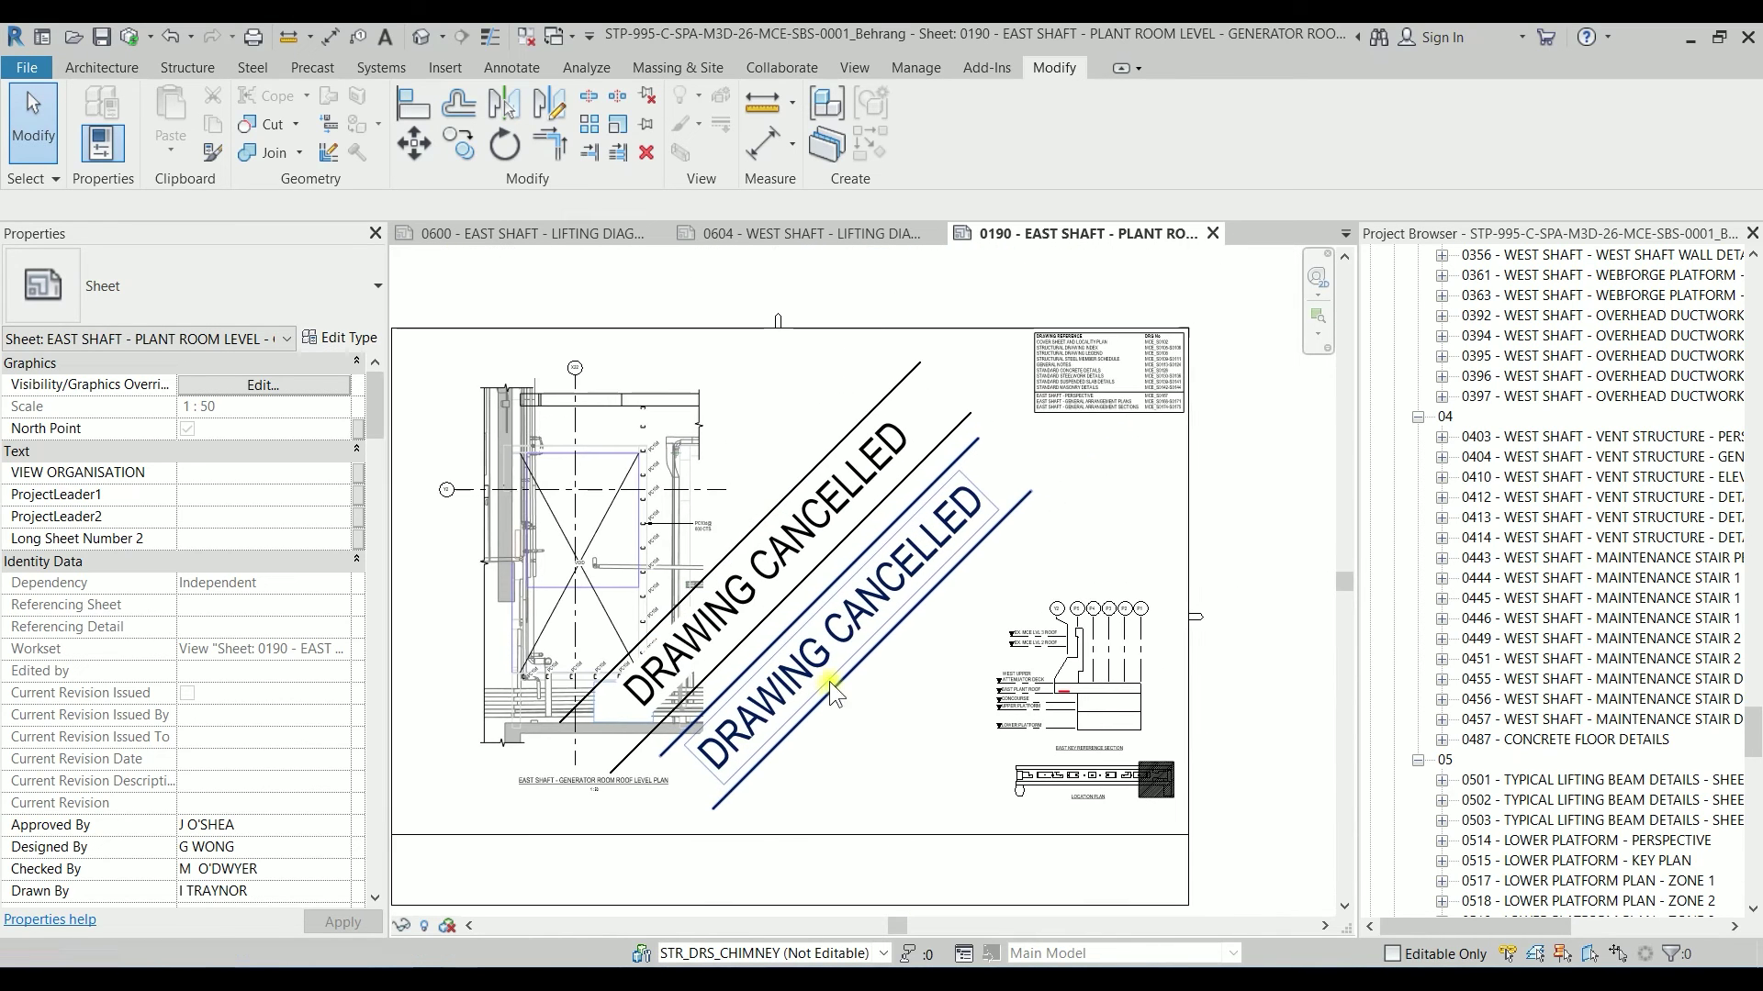
Delete the older upper DRAWING CANCELLED stamp from sheet 0190, keeping the newly placed one.
click(858, 496)
key(Delete)
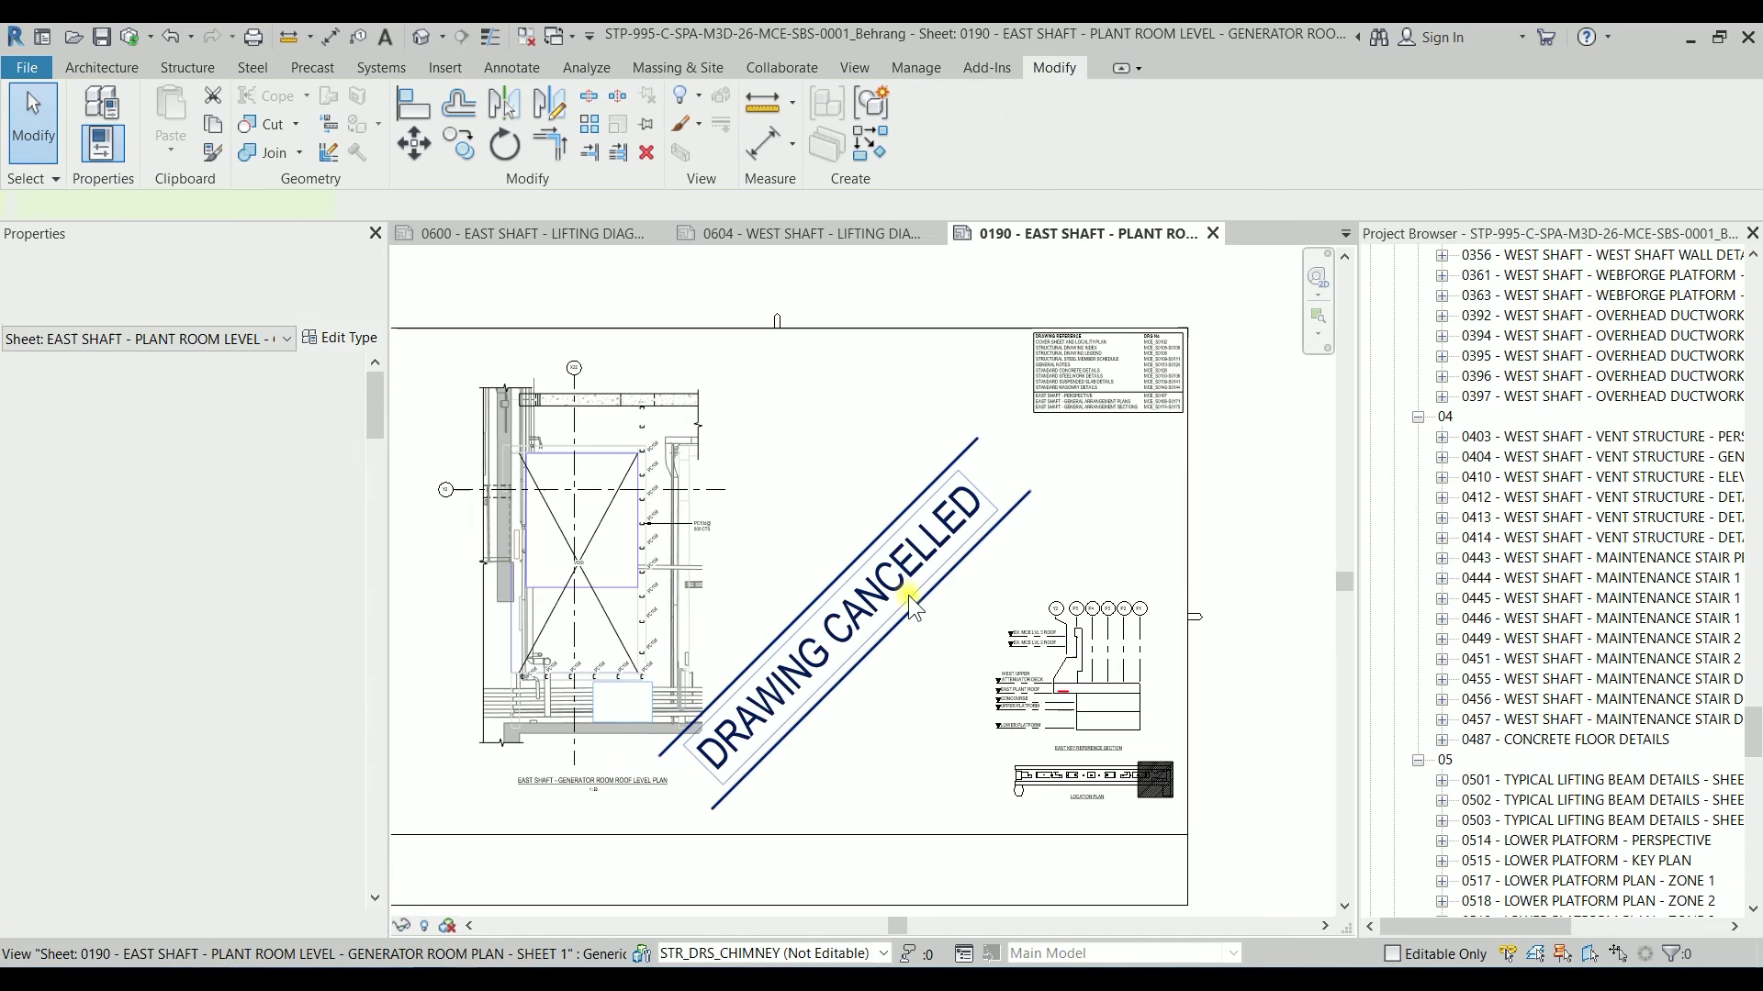
click(888, 648)
scroll(888, 647, down, 3)
scroll(889, 647, up, 2)
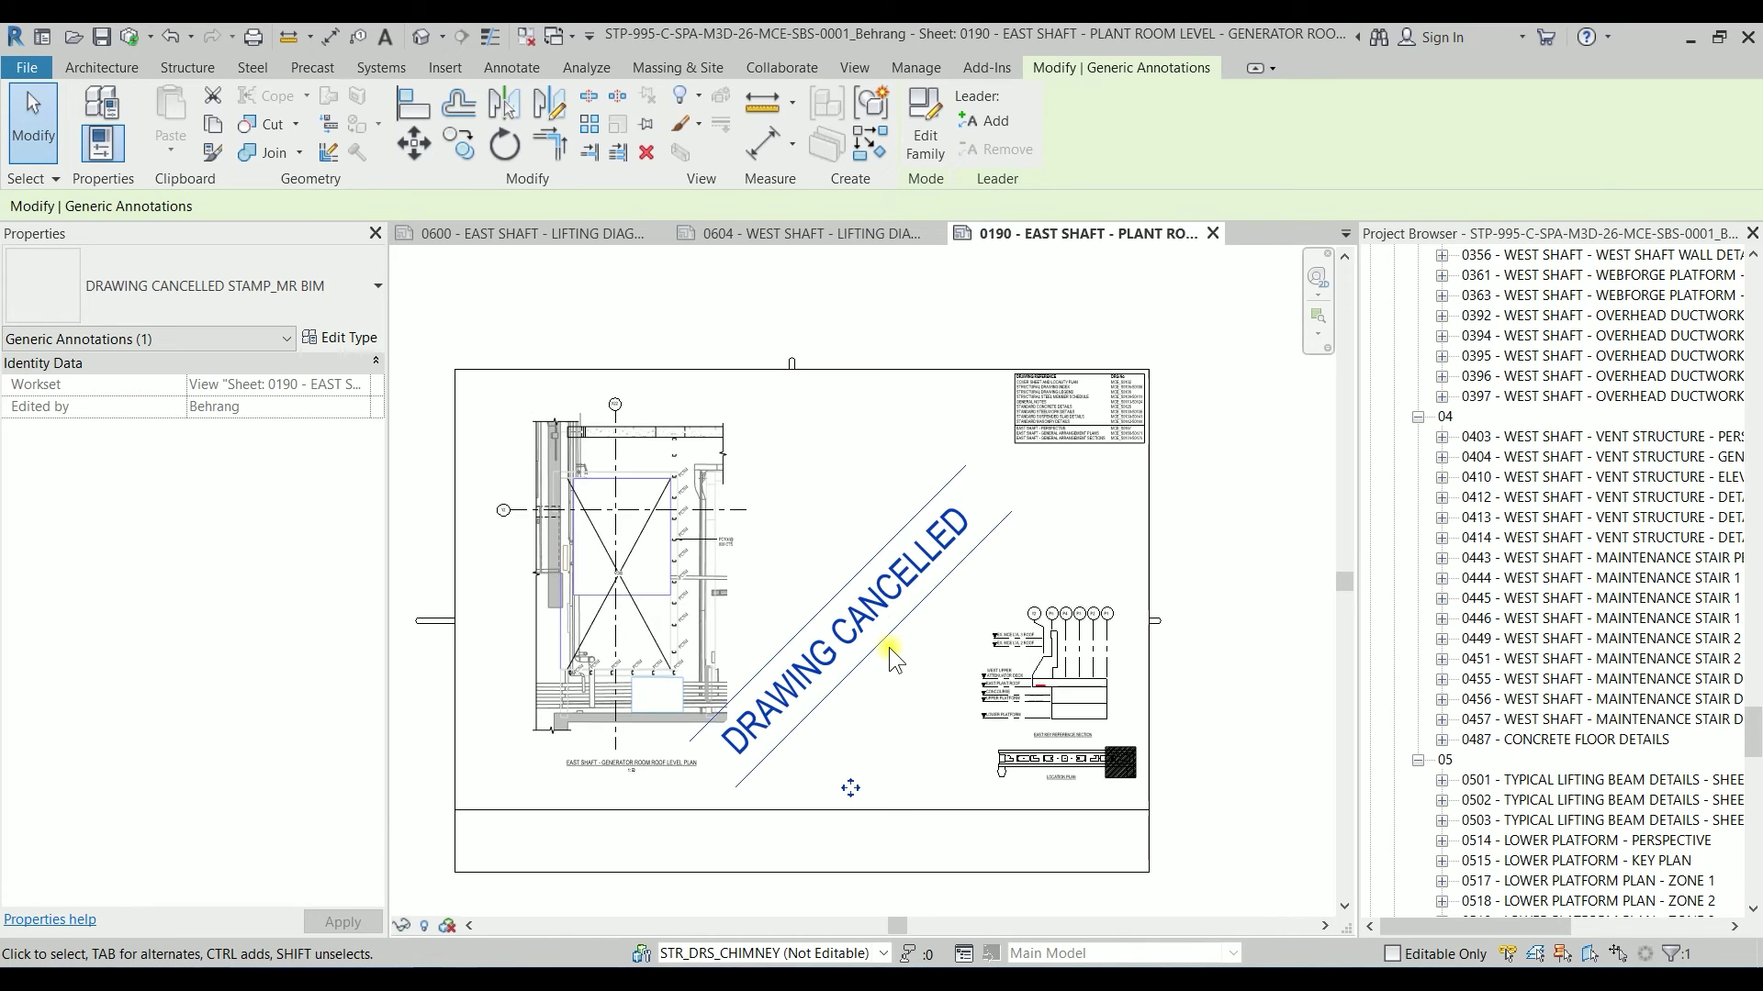
click(824, 477)
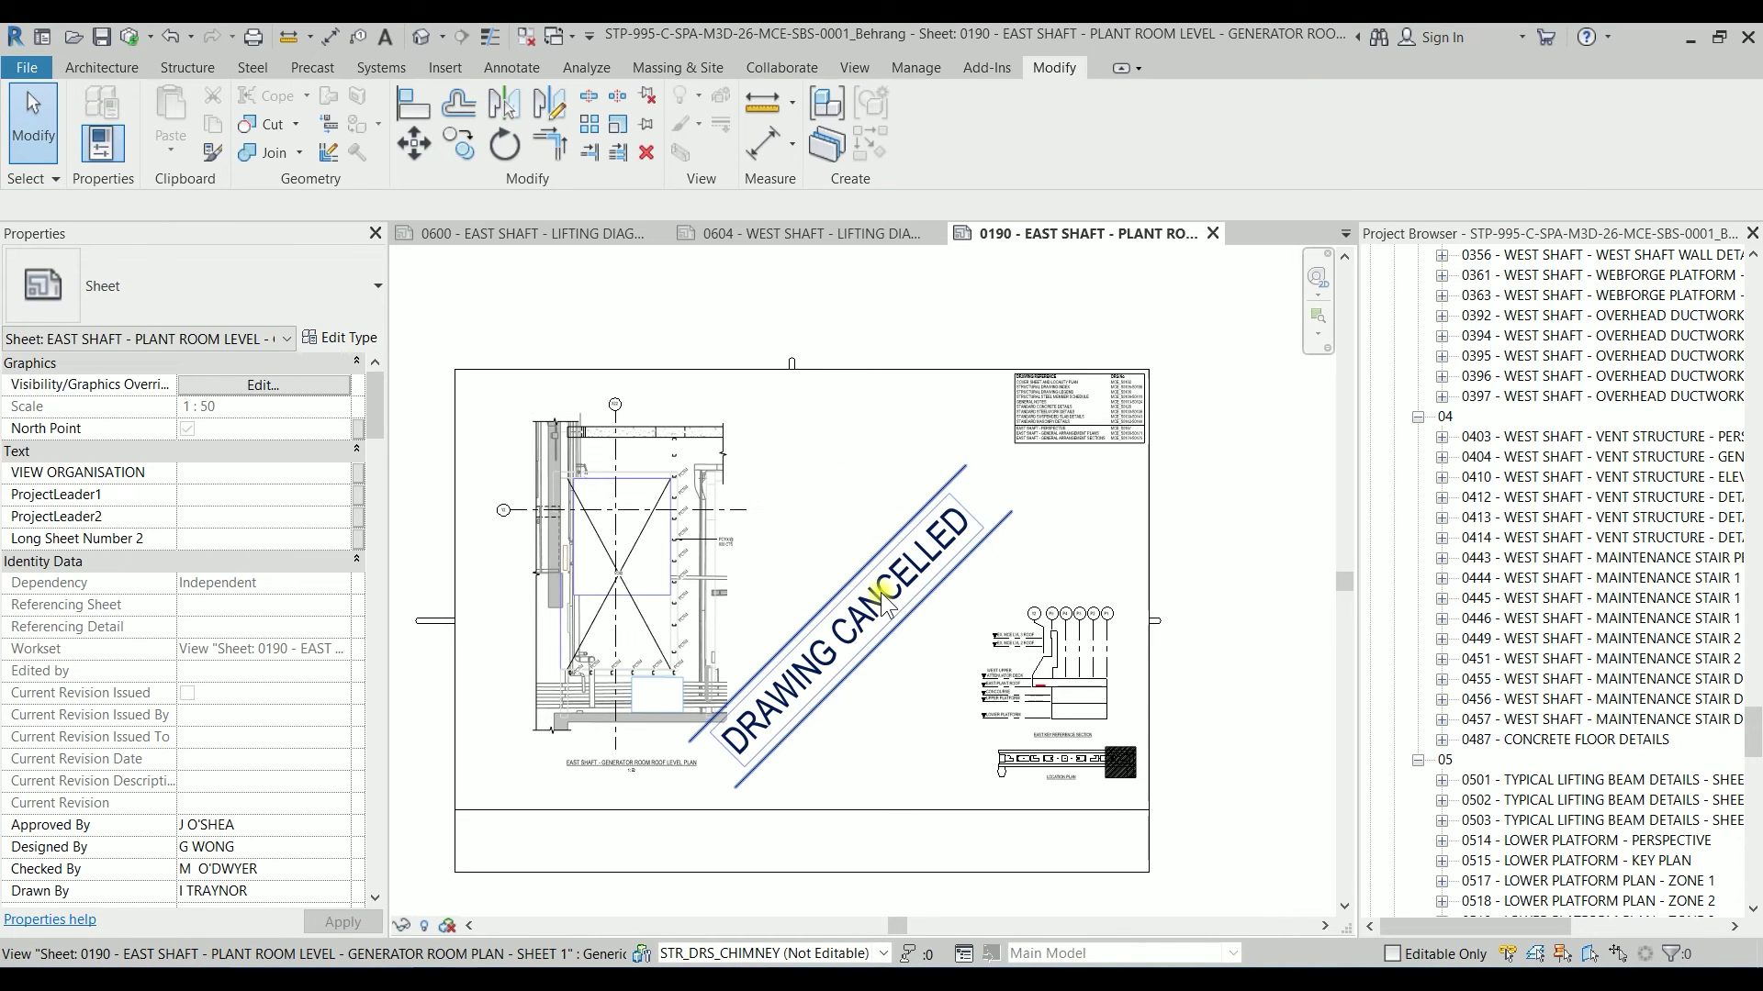
Place another DRAWING CANCELLED STAMP_MR BIM symbol on sheet 0190, parallel to and above the first one.
click(518, 72)
click(1619, 120)
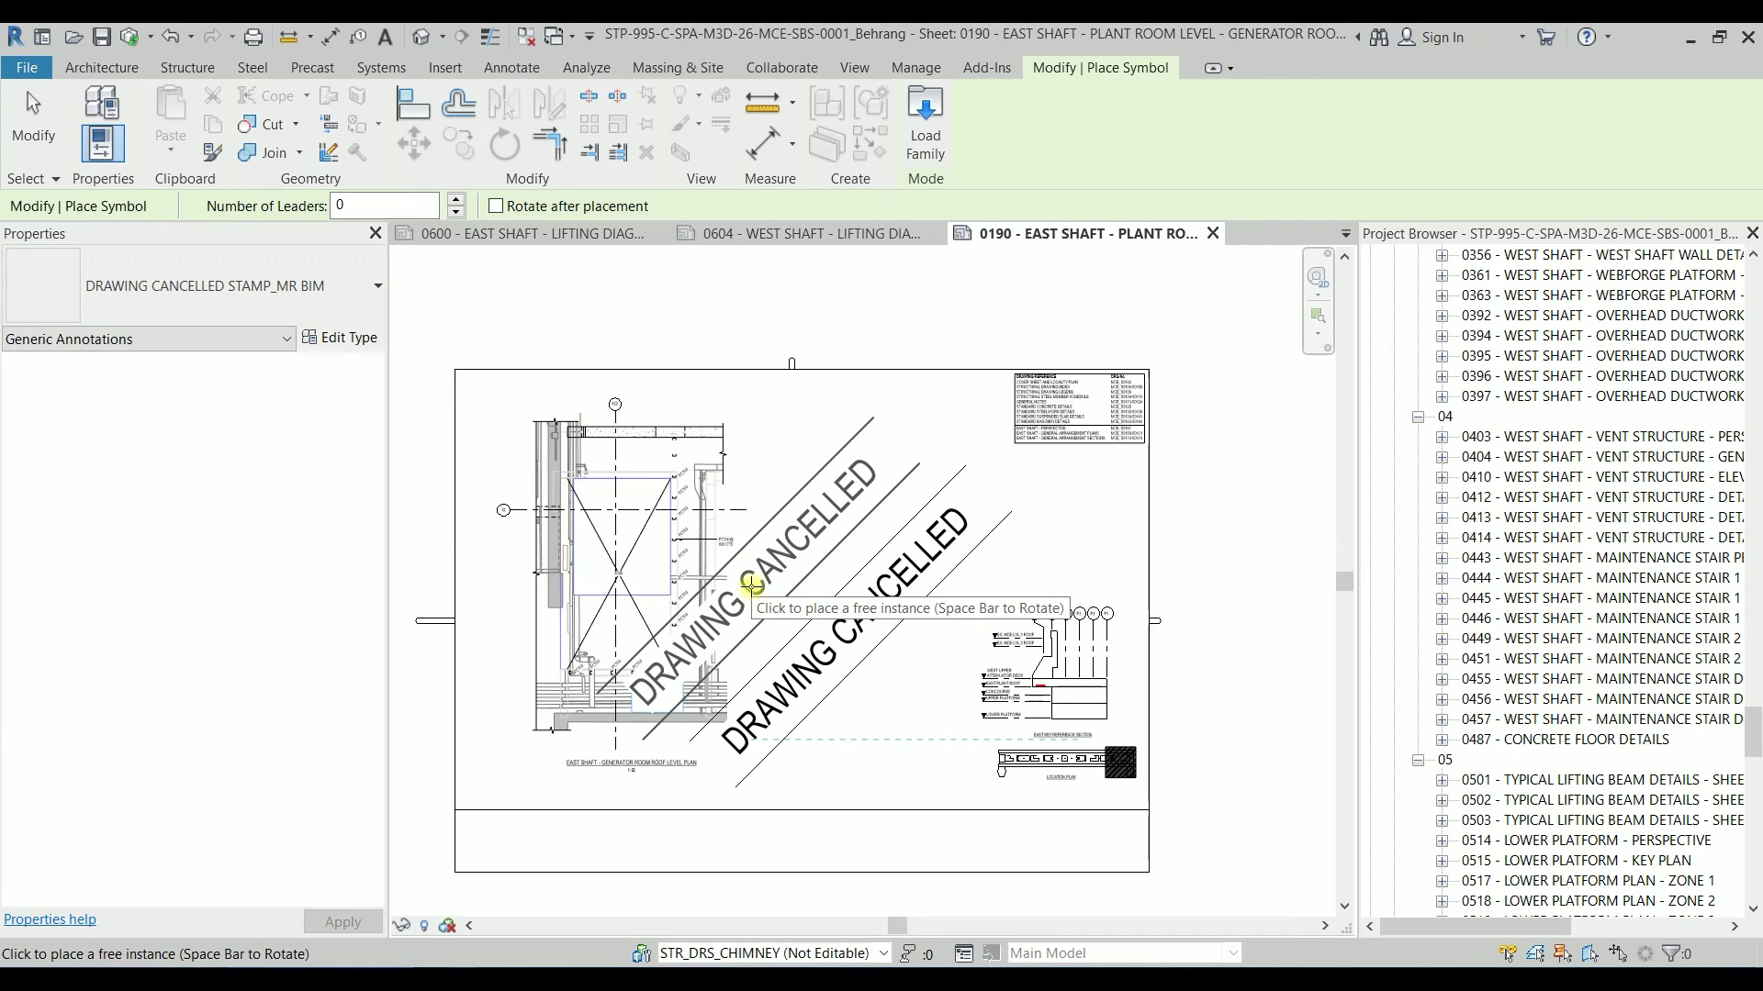
click(751, 586)
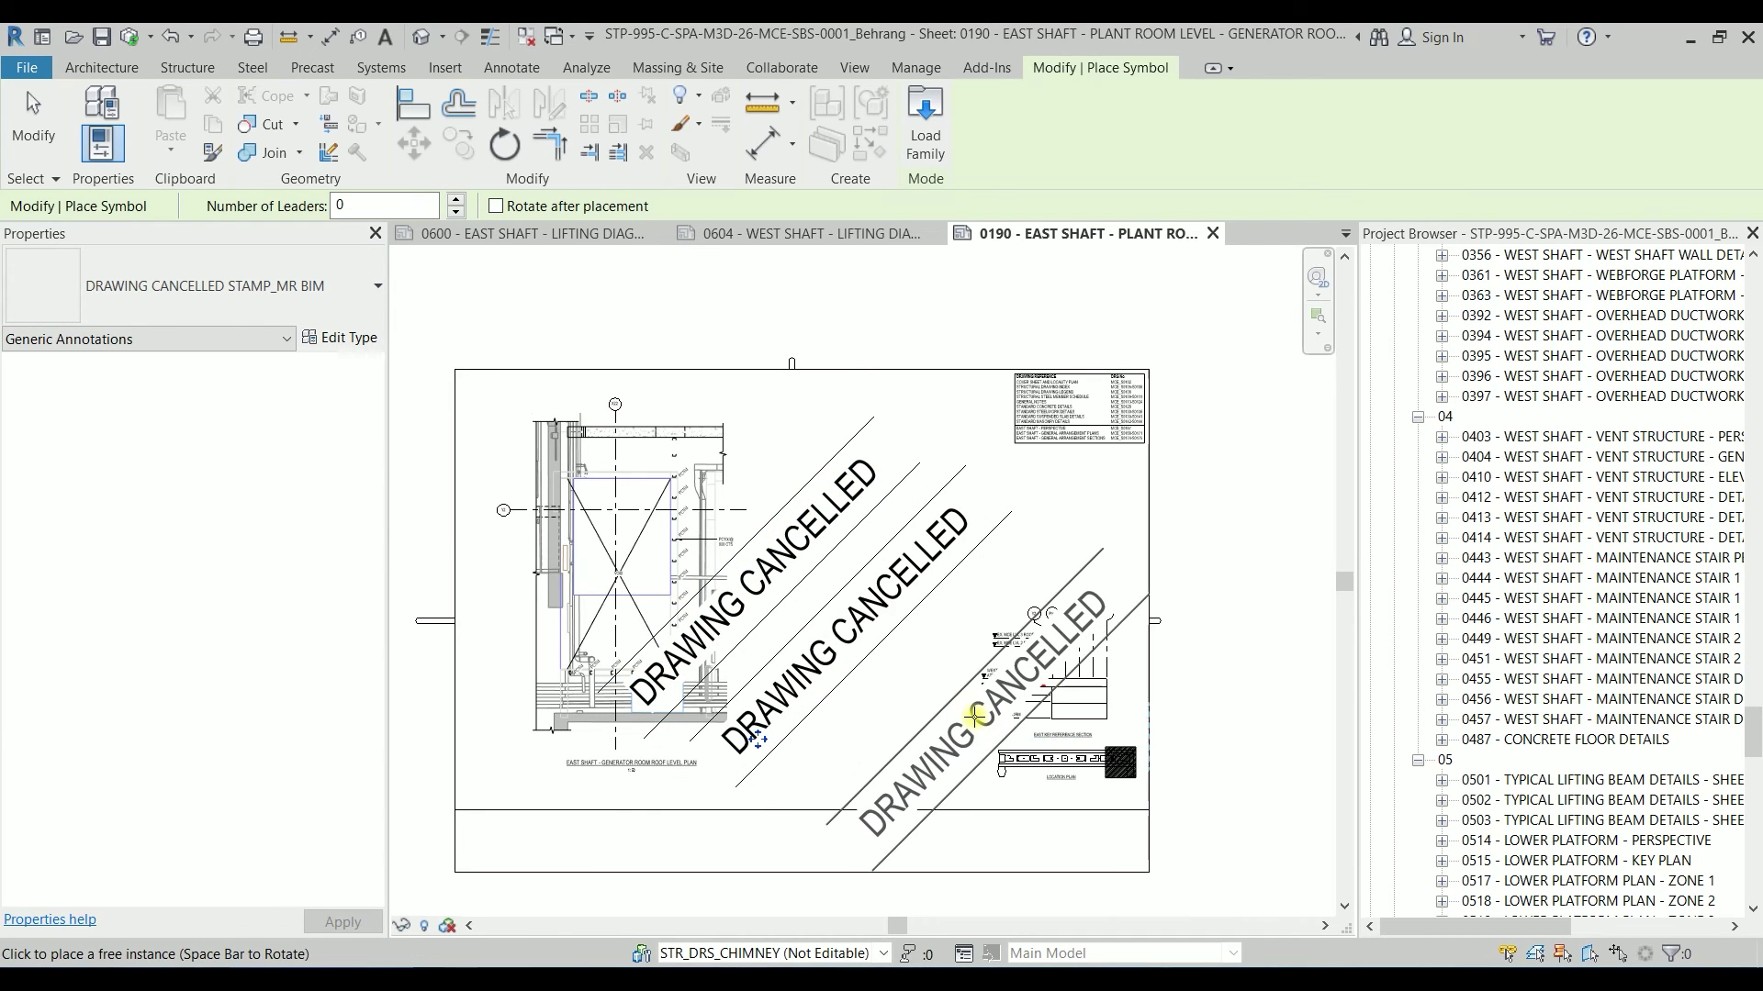
key(Escape)
scroll(926, 661, up, 1)
middle_drag(925, 661, 992, 641)
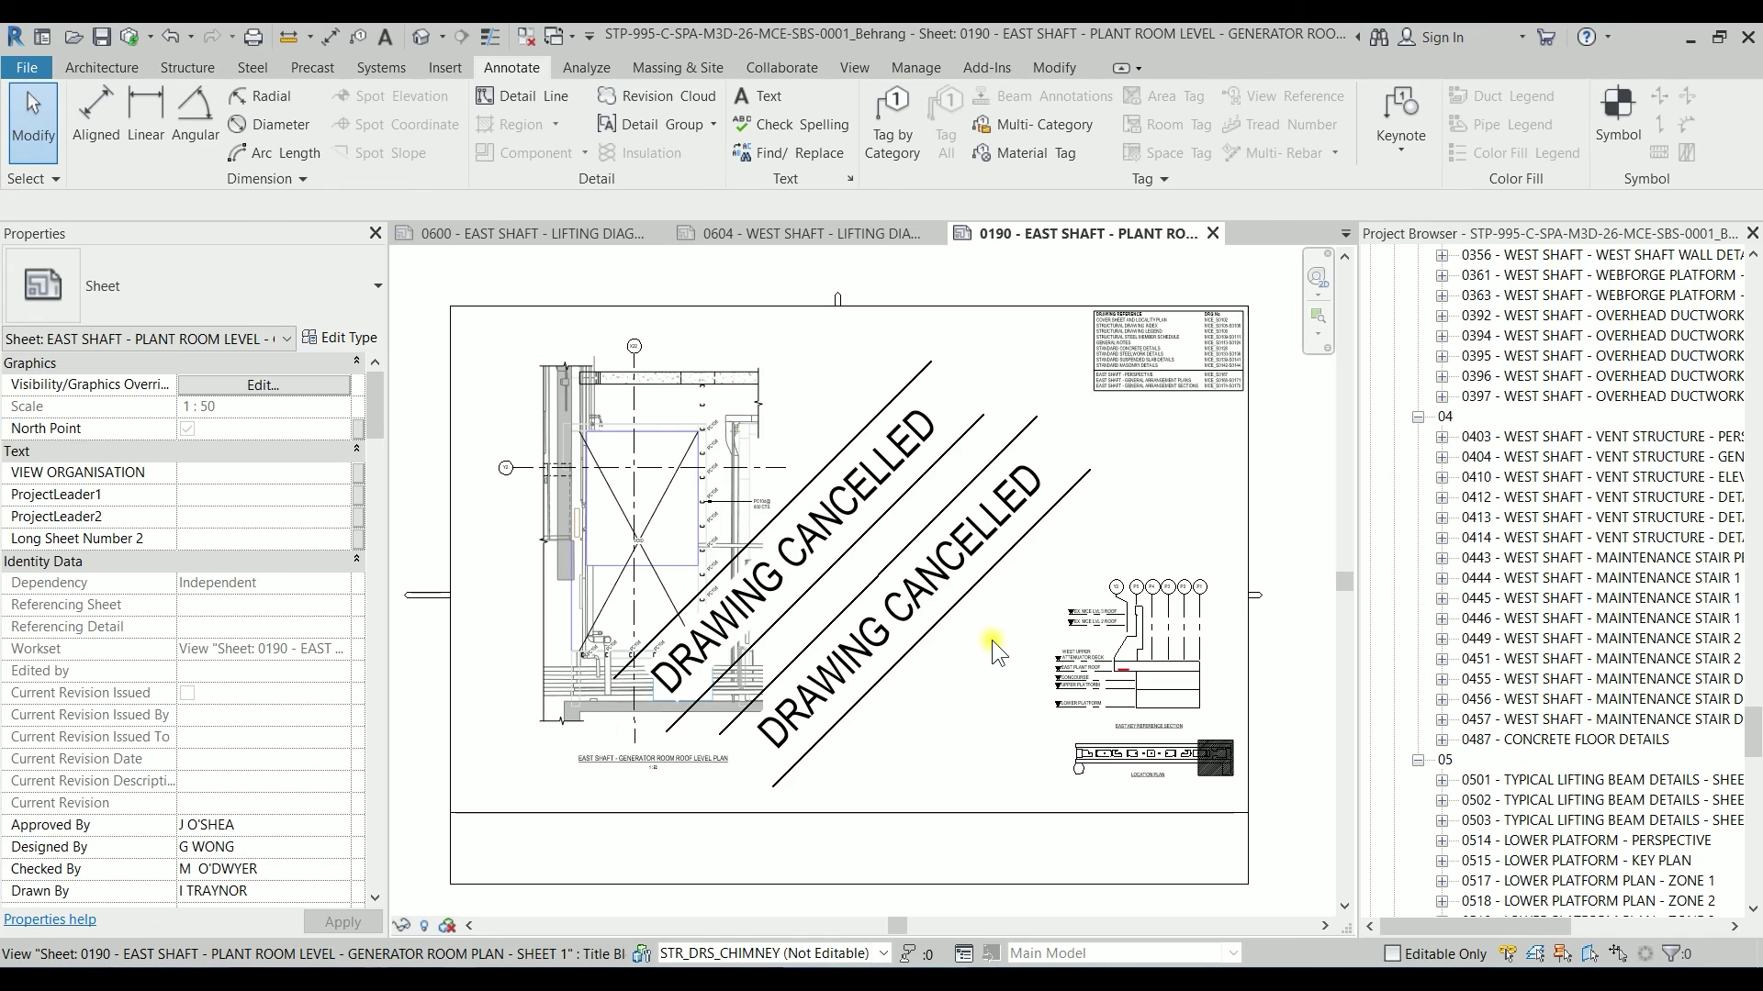